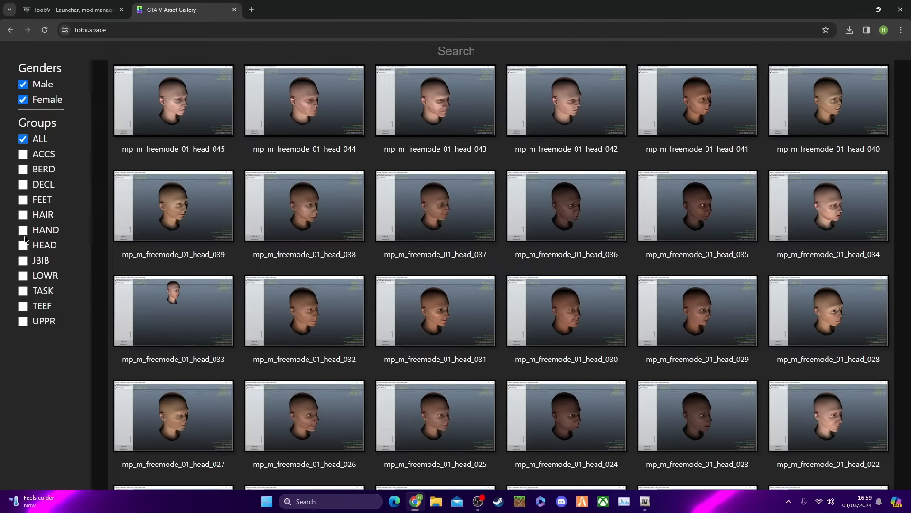
Filter the asset gallery to male JBIB items and preview the white T-shirt mp_m_freemode_01_mp_m_lowrider_01_jbib_000
{"action": "left_click", "coordinate": [23, 260]}
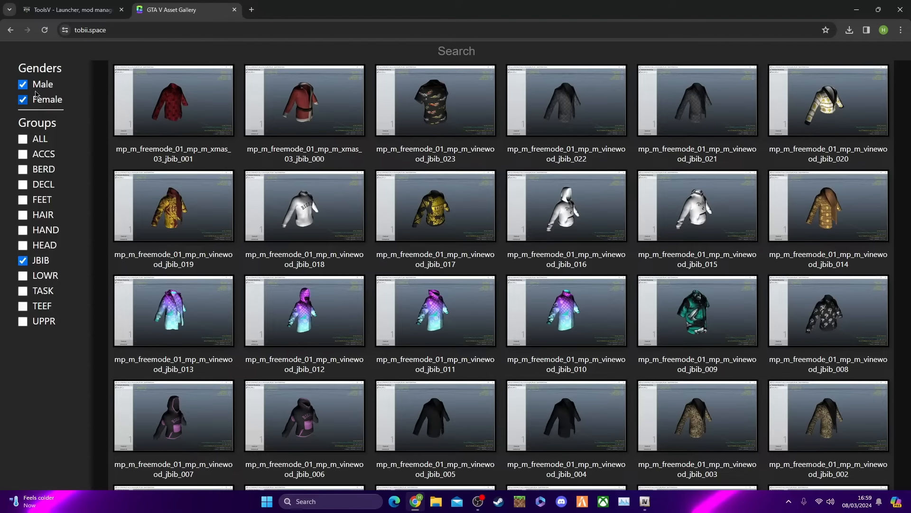
{"action": "left_click", "coordinate": [22, 100]}
{"action": "scroll", "coordinate": [508, 268], "scroll_direction": "down", "scroll_amount": 3}
{"action": "scroll", "coordinate": [530, 243], "scroll_direction": "down", "scroll_amount": 6}
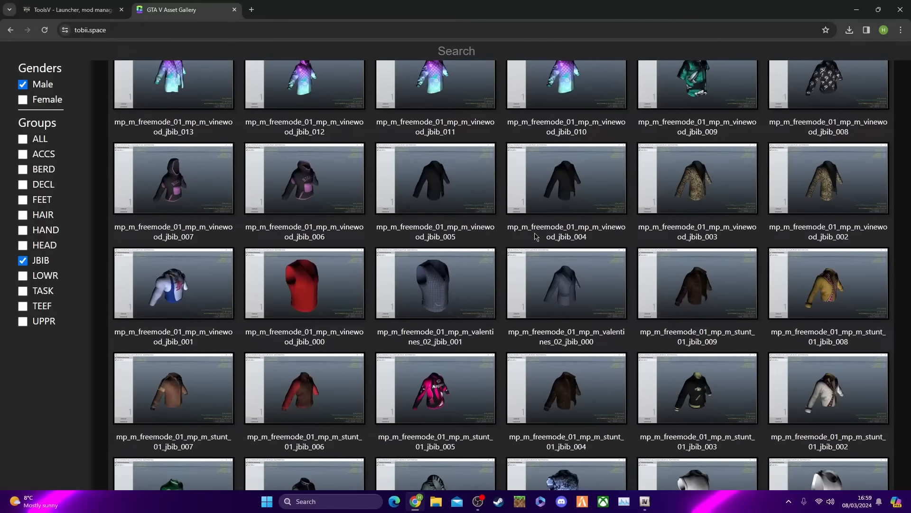
{"action": "scroll", "coordinate": [540, 224], "scroll_direction": "down", "scroll_amount": 5}
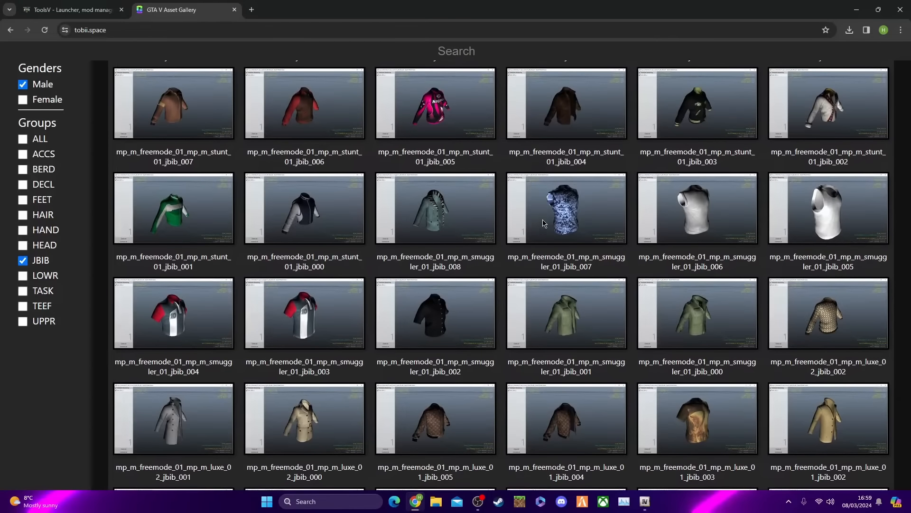
{"action": "scroll", "coordinate": [531, 244], "scroll_direction": "down", "scroll_amount": 8}
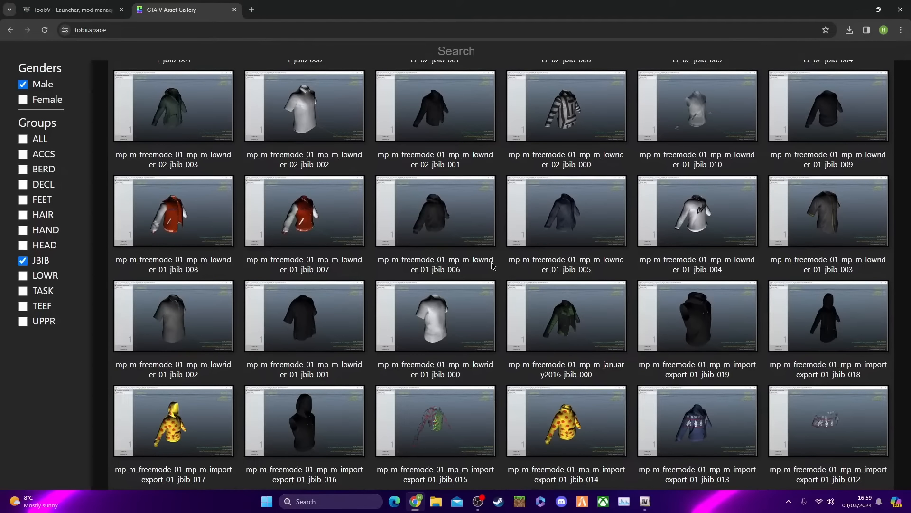
{"action": "left_click", "coordinate": [431, 312]}
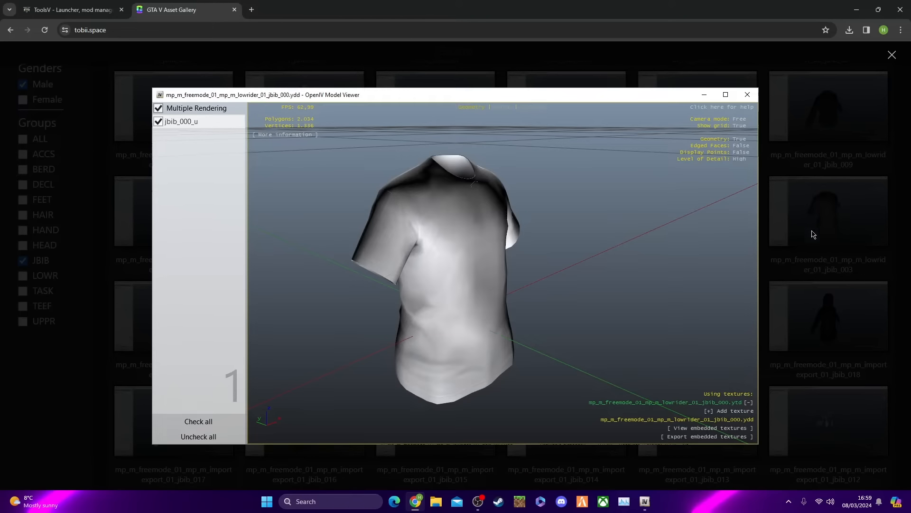
{"action": "left_click", "coordinate": [803, 269]}
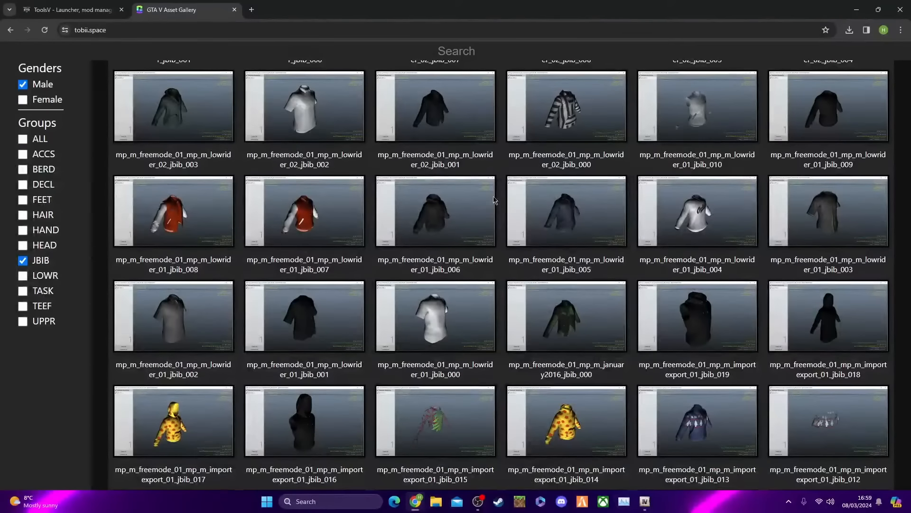
Look at the ToolsV 3.0.1.3 download page, dismiss its ad and return to the asset gallery
{"action": "left_click", "coordinate": [71, 10]}
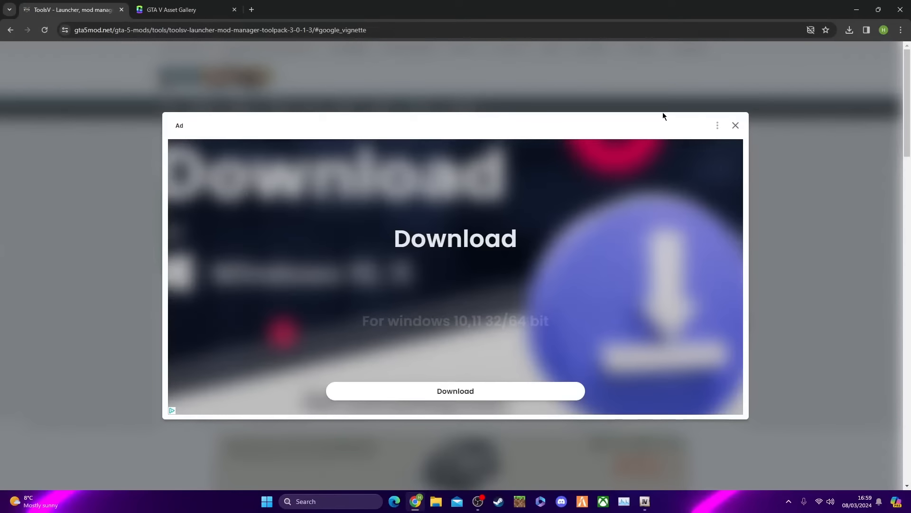
{"action": "left_click", "coordinate": [717, 123]}
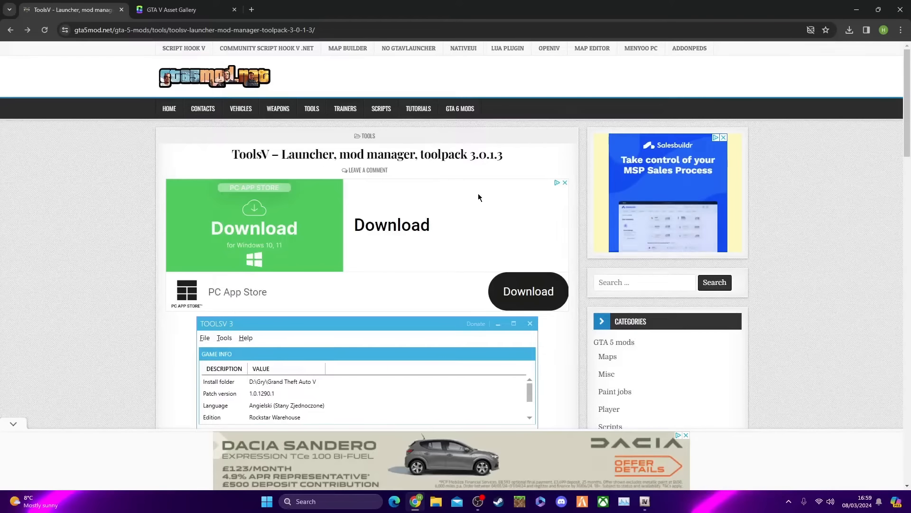
{"action": "left_click", "coordinate": [185, 7]}
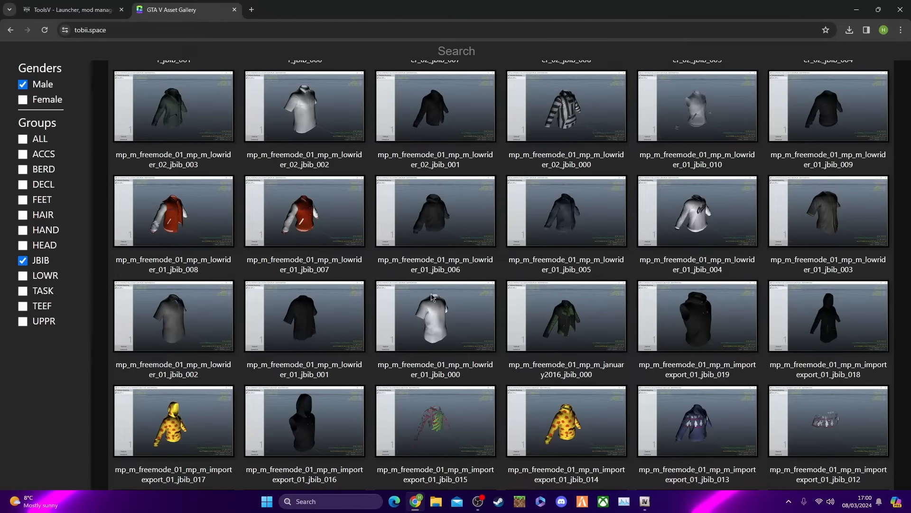
Copy the white T-shirt's name prefix mp_m_freemode_01_mp_m_lowrider and search for it from the GTA V root in OpenIV, including the archives
{"action": "scroll", "coordinate": [446, 304], "scroll_direction": "down", "scroll_amount": 1}
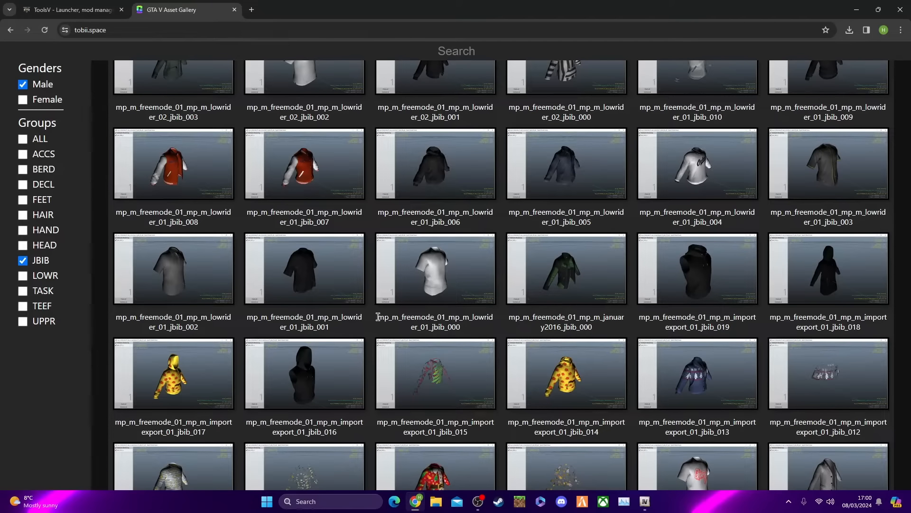
{"action": "left_click_drag", "start_coordinate": [385, 316], "coordinate": [421, 326]}
{"action": "key", "text": "ctrl+c"}
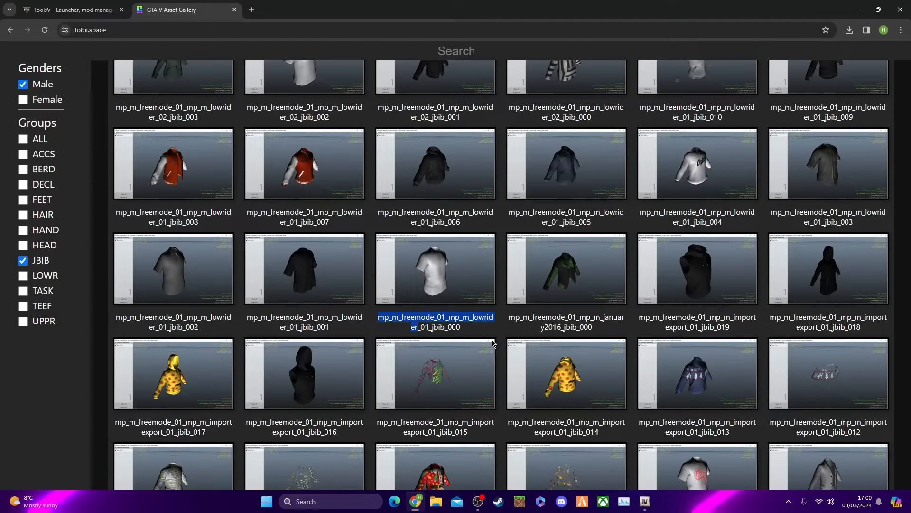
{"action": "left_click", "coordinate": [644, 502]}
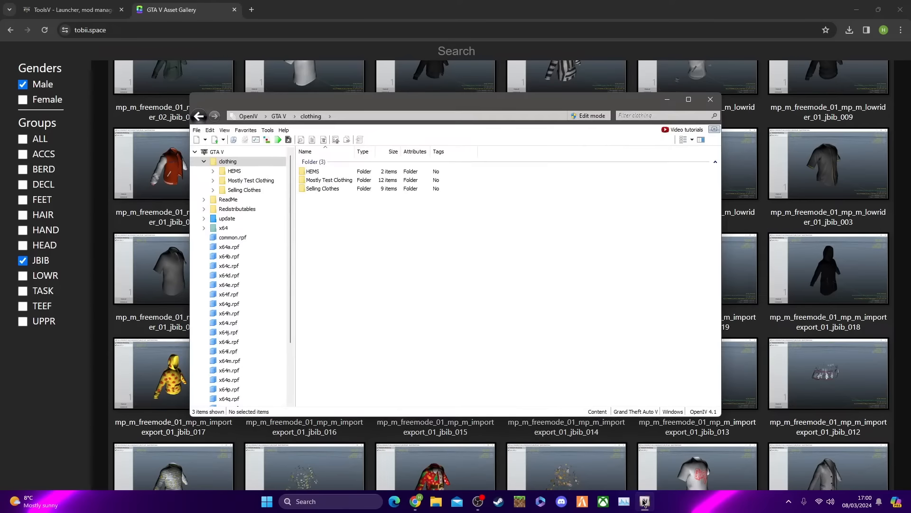
{"action": "left_click", "coordinate": [217, 152]}
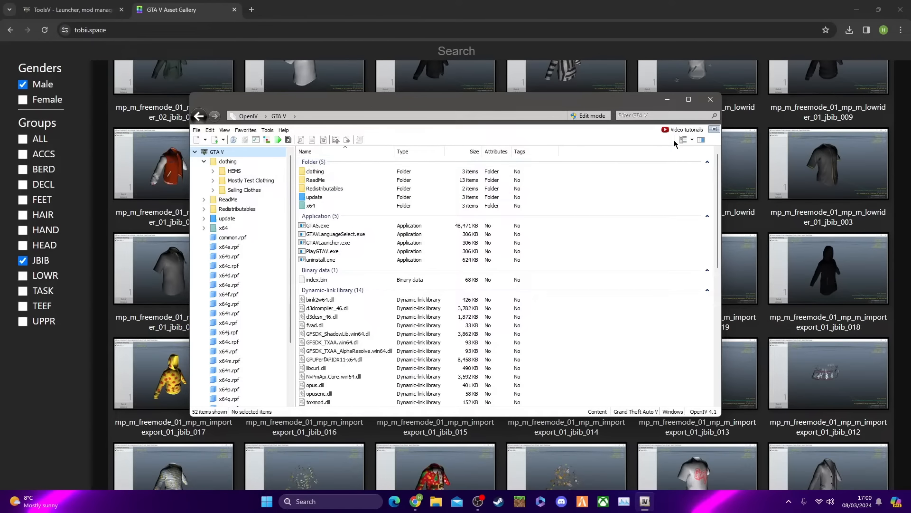
{"action": "left_click", "coordinate": [641, 115]}
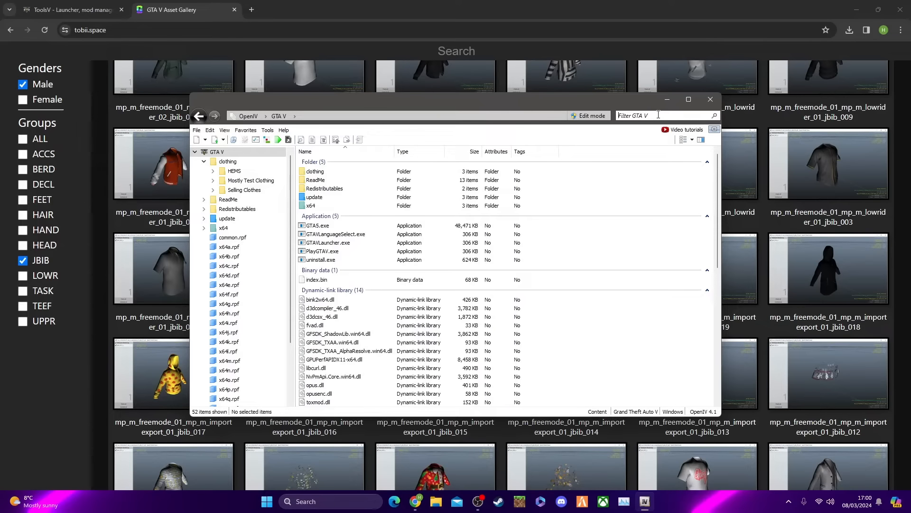
{"action": "key", "text": "ctrl+v"}
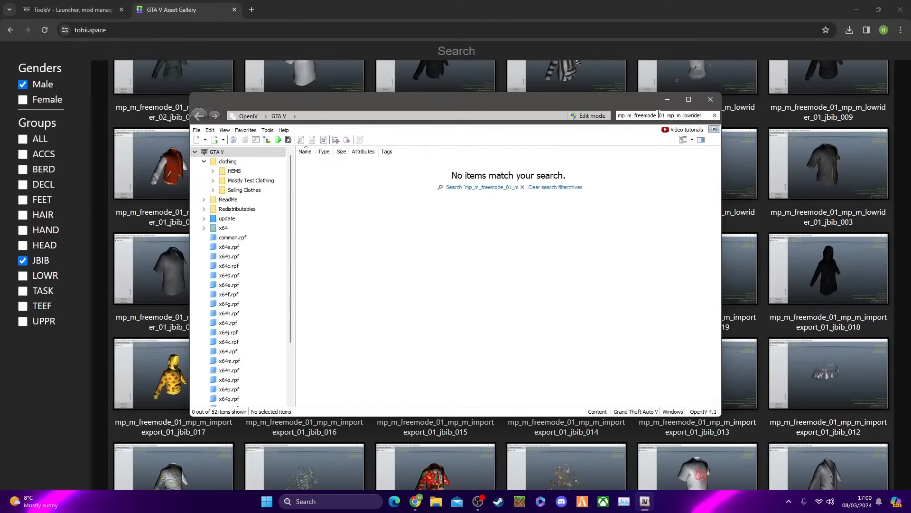
{"action": "left_click", "coordinate": [675, 183]}
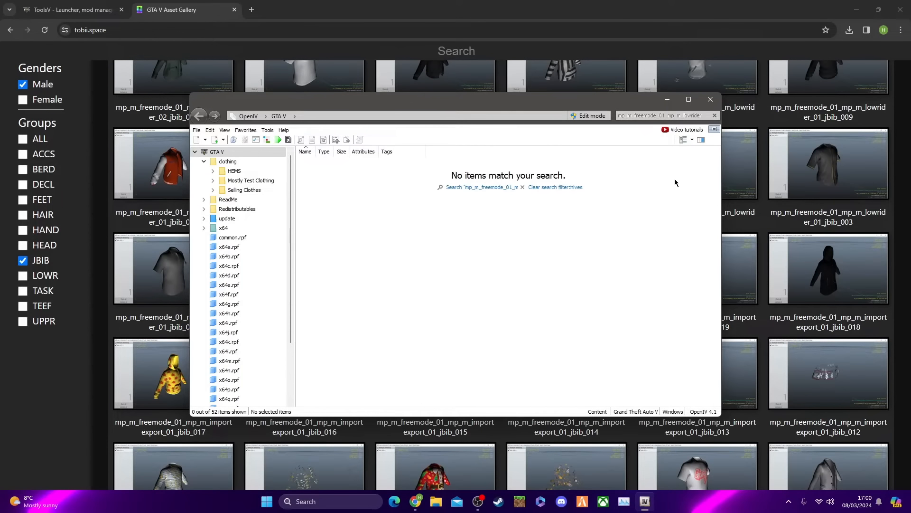
{"action": "left_click", "coordinate": [482, 188]}
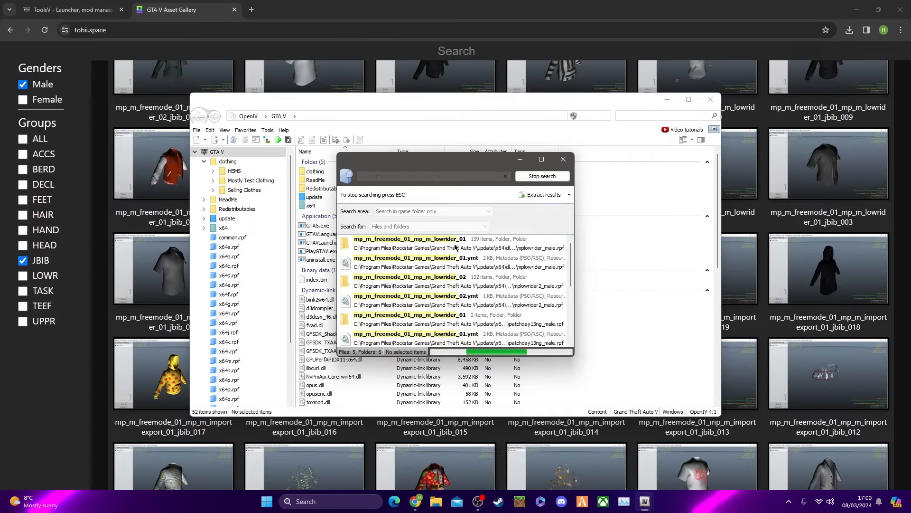
Review the search results and open the mp_m_freemode_01_mp_m_lowrider_01 folder inside mplowrider_male.rpf
{"action": "scroll", "coordinate": [455, 246], "scroll_direction": "down", "scroll_amount": 2}
{"action": "scroll", "coordinate": [475, 266], "scroll_direction": "down", "scroll_amount": 3}
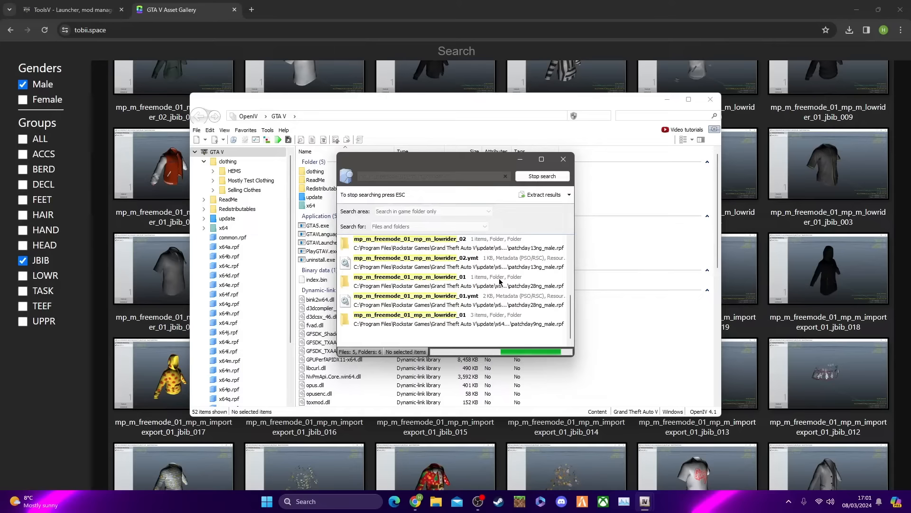
{"action": "scroll", "coordinate": [484, 282], "scroll_direction": "up", "scroll_amount": 3}
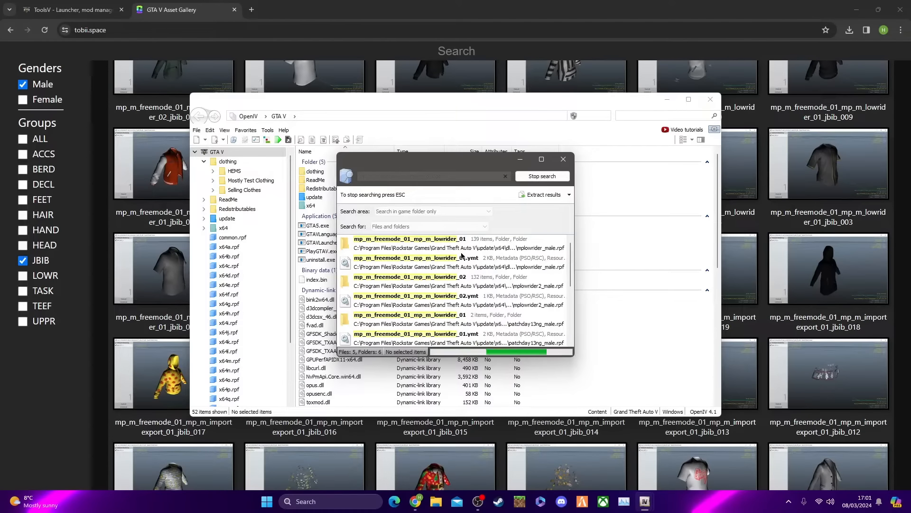
{"action": "scroll", "coordinate": [456, 266], "scroll_direction": "down", "scroll_amount": 3}
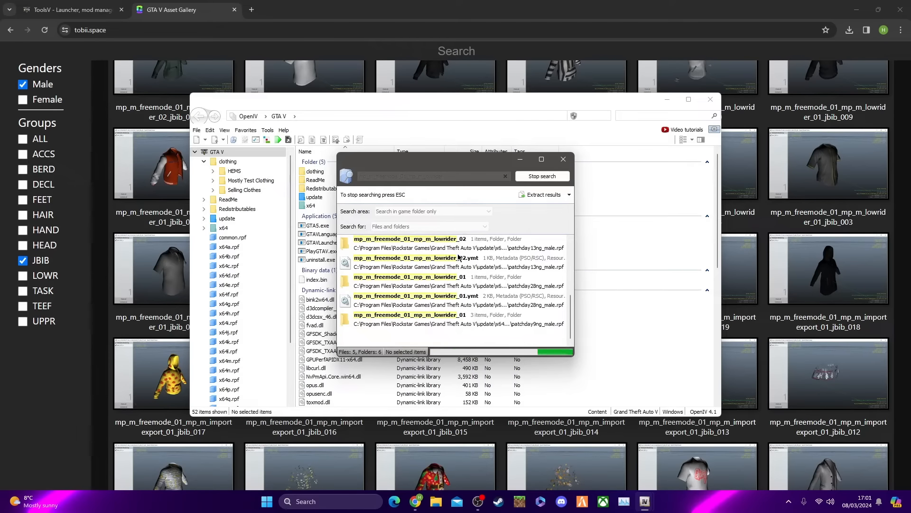
{"action": "scroll", "coordinate": [449, 277], "scroll_direction": "down", "scroll_amount": 1}
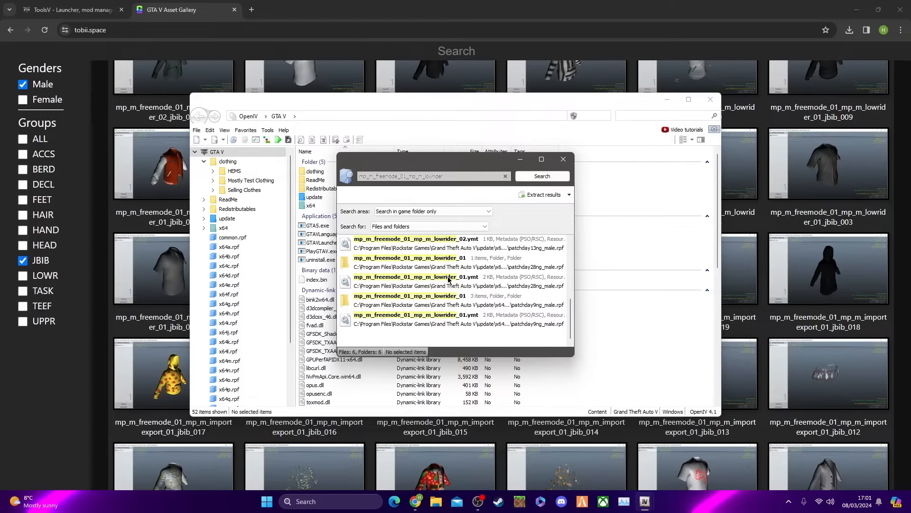
{"action": "scroll", "coordinate": [450, 279], "scroll_direction": "up", "scroll_amount": 5}
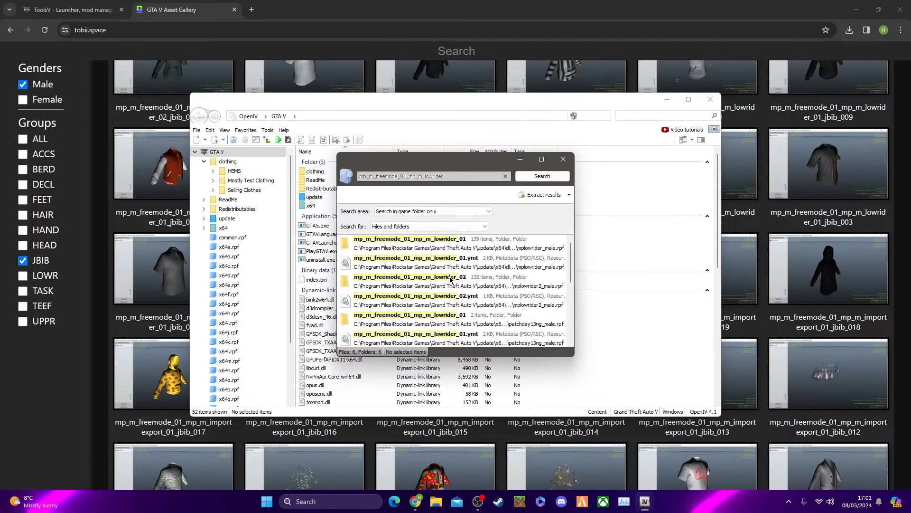
{"action": "double_click", "coordinate": [438, 244]}
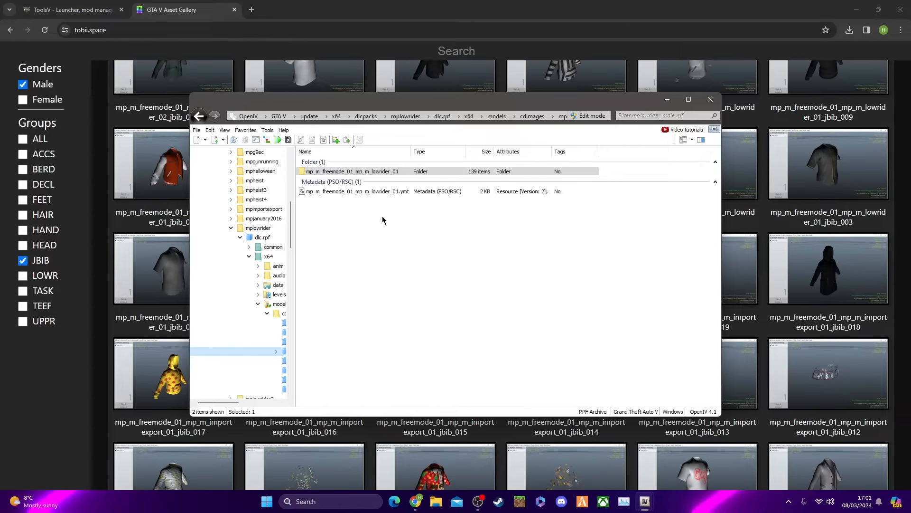
{"action": "double_click", "coordinate": [357, 172]}
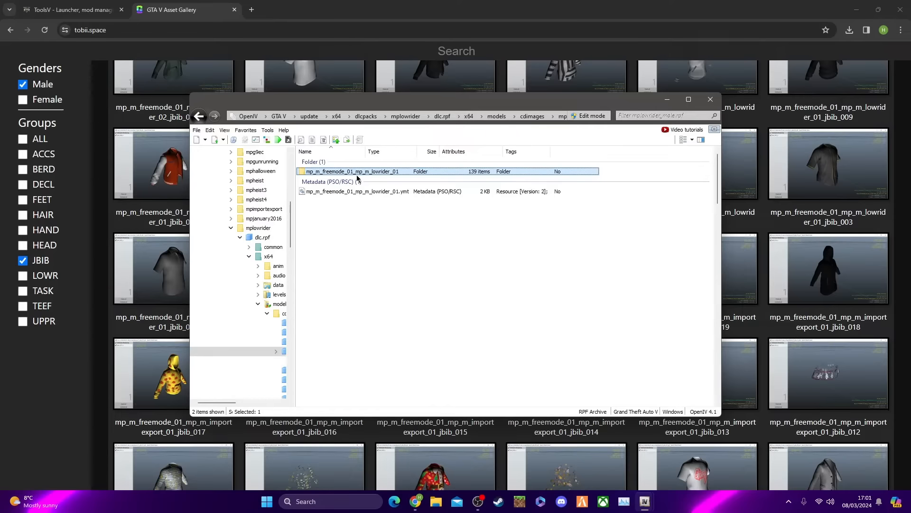
Return to the asset gallery and check the item suffix in the white T-shirt's name
{"action": "left_click", "coordinate": [661, 98]}
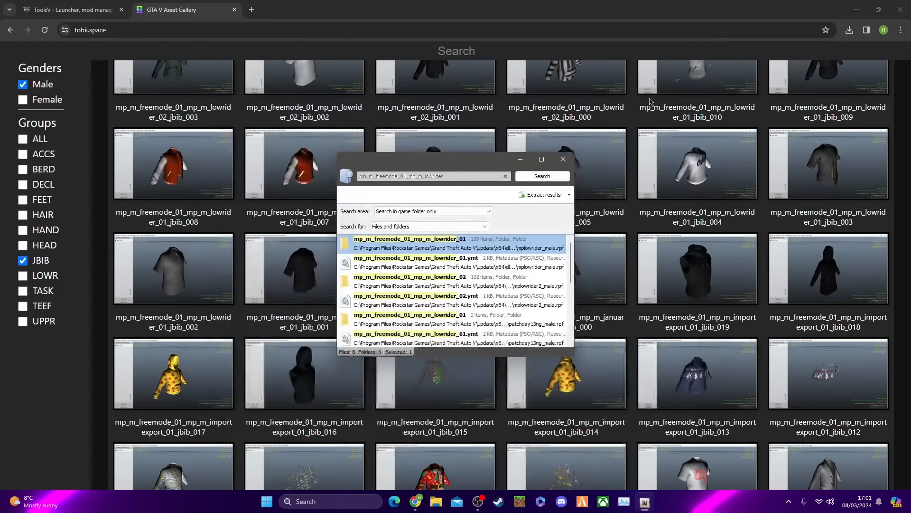
{"action": "left_click", "coordinate": [524, 158]}
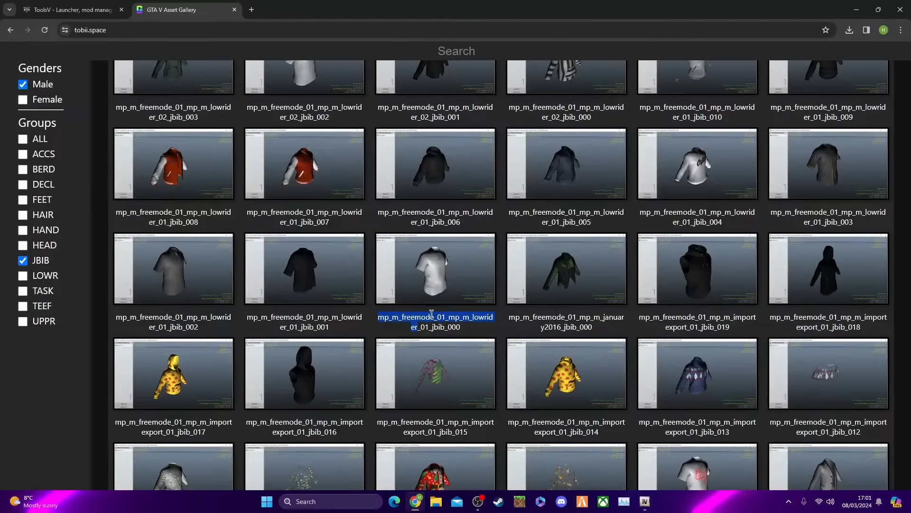
{"action": "left_click", "coordinate": [429, 324]}
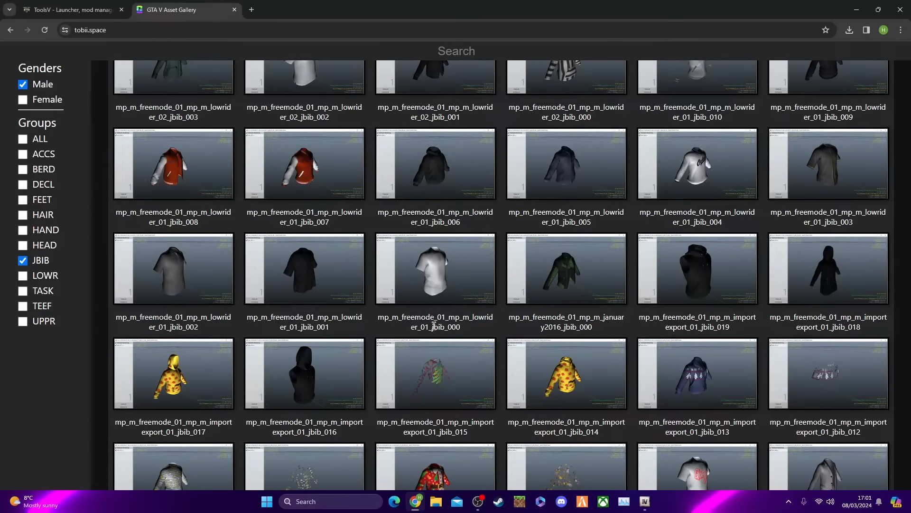
{"action": "left_click_drag", "start_coordinate": [434, 328], "coordinate": [471, 330]}
{"action": "left_click", "coordinate": [464, 328]}
Switch back to OpenIV, open jbib_000_u.ydd in the model viewer and rotate the shirt to inspect it
{"action": "left_click", "coordinate": [644, 501]}
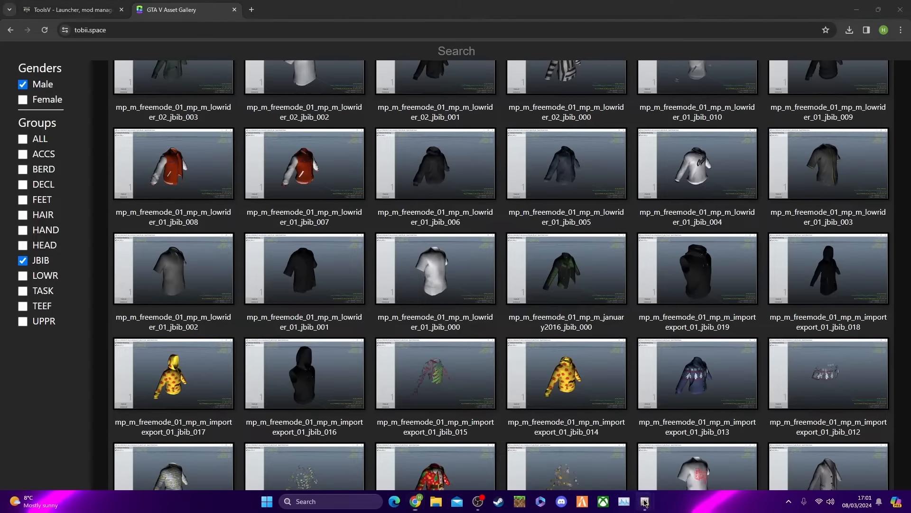
{"action": "left_click", "coordinate": [635, 463]}
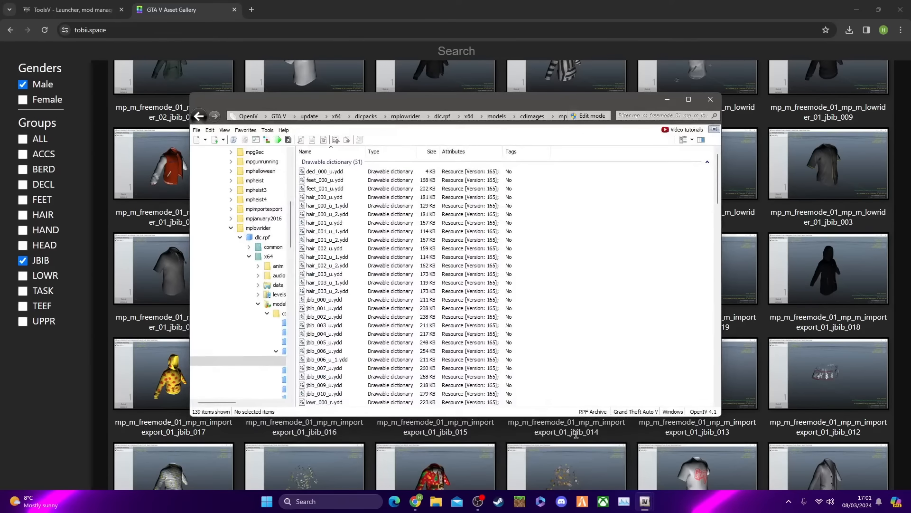
{"action": "left_click_drag", "start_coordinate": [463, 123], "coordinate": [511, 389]}
{"action": "left_click_drag", "start_coordinate": [470, 366], "coordinate": [485, 110]}
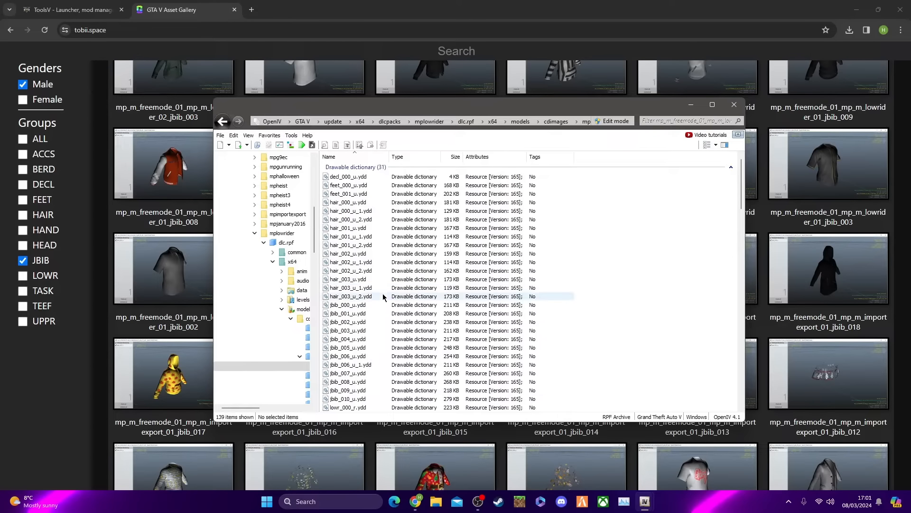
{"action": "left_click", "coordinate": [354, 306]}
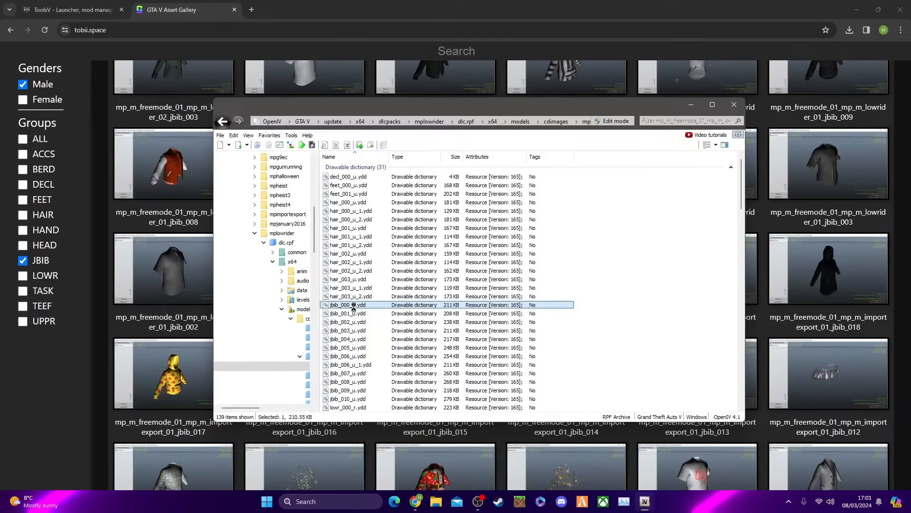
{"action": "double_click", "coordinate": [353, 307]}
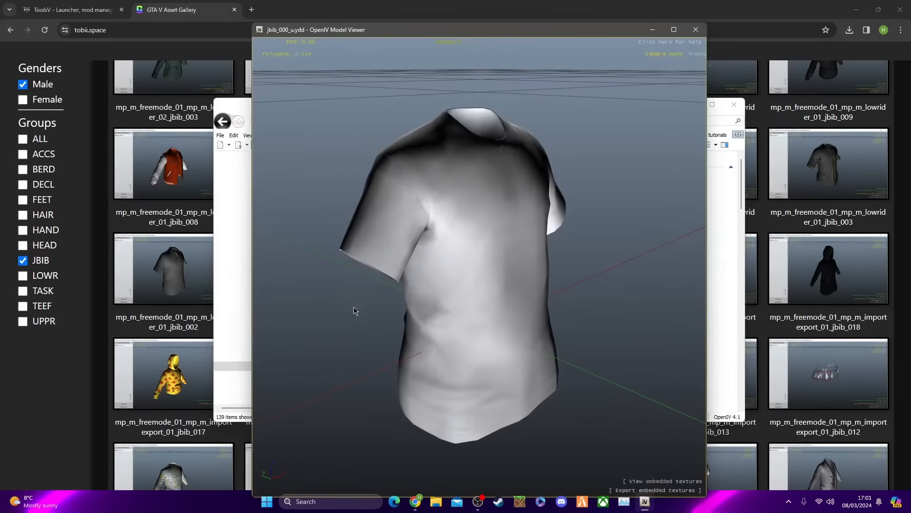
{"action": "left_click_drag", "start_coordinate": [505, 266], "coordinate": [618, 207]}
Minimize the OpenIV file list and the browser, and bring the jbib_000_u.ydd model viewer back over the desktop
{"action": "left_click", "coordinate": [652, 30]}
{"action": "left_click", "coordinate": [692, 104]}
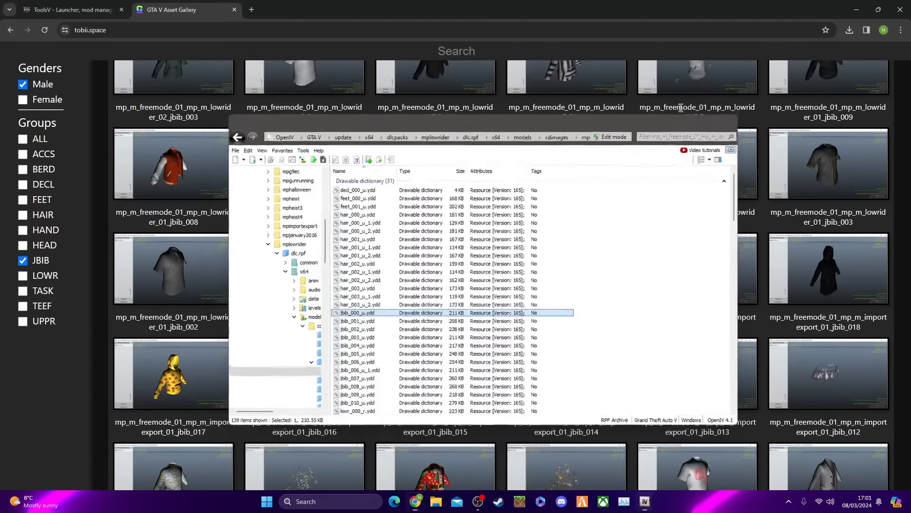
{"action": "left_click", "coordinate": [424, 278]}
{"action": "left_click", "coordinate": [840, 204]}
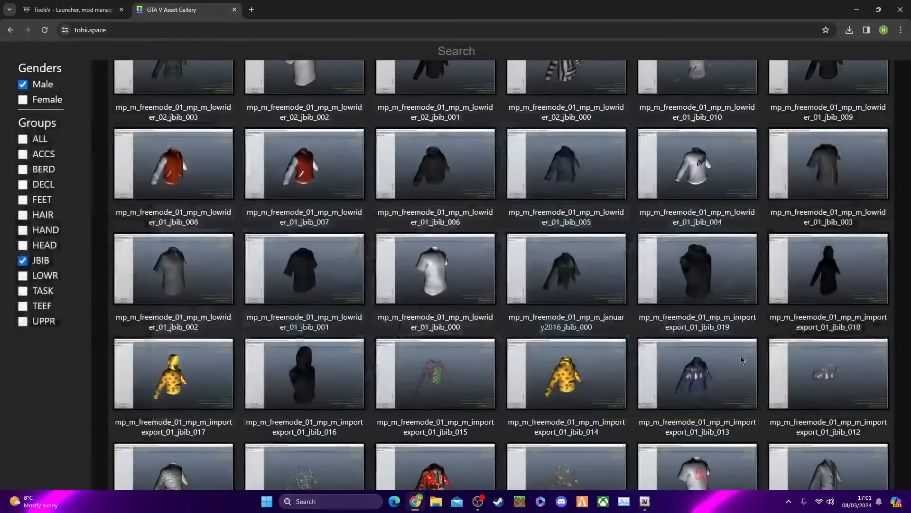
{"action": "mouse_move", "coordinate": [649, 507]}
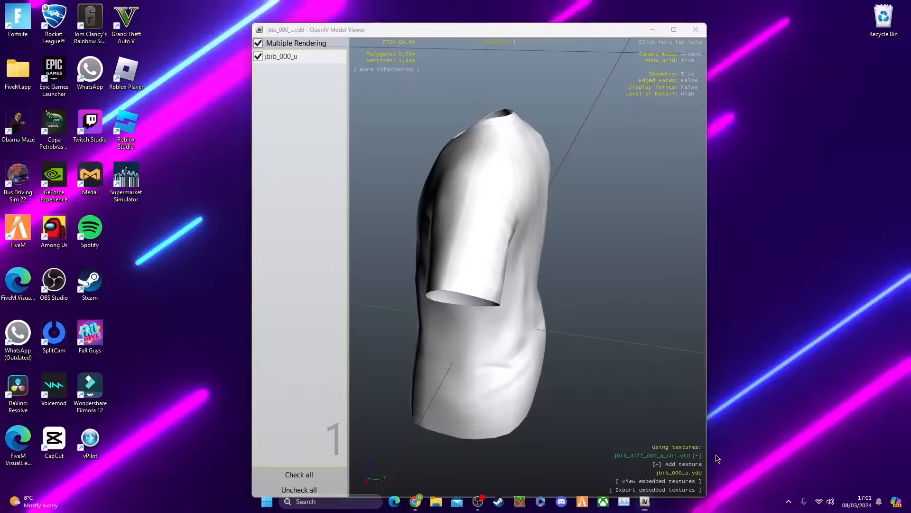
Close the shirt's model viewer, minimize the browser and copy jbib_000_u.ydd from OpenIV's file list to the desktop
{"action": "left_click", "coordinate": [716, 459]}
{"action": "left_click", "coordinate": [695, 30]}
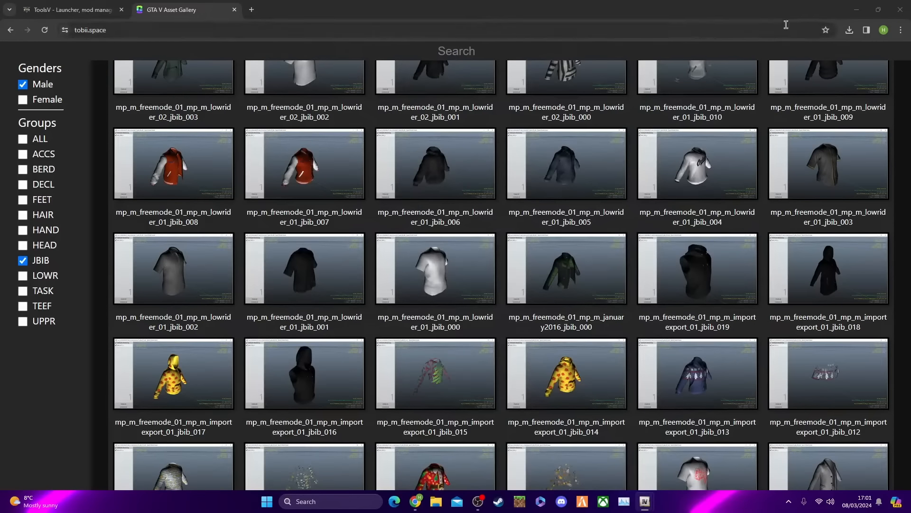
{"action": "left_click", "coordinate": [857, 6]}
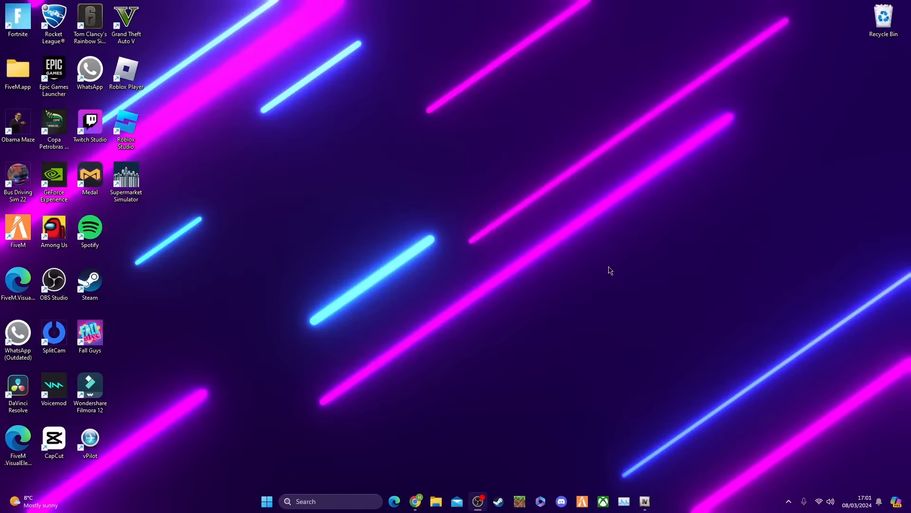
{"action": "mouse_move", "coordinate": [651, 502]}
{"action": "left_click", "coordinate": [610, 446]}
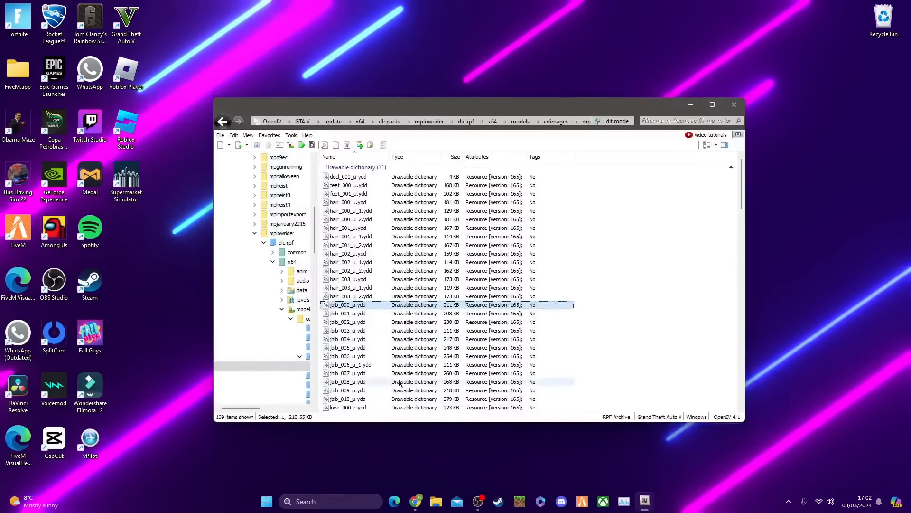
{"action": "left_click_drag", "start_coordinate": [578, 305], "coordinate": [807, 276]}
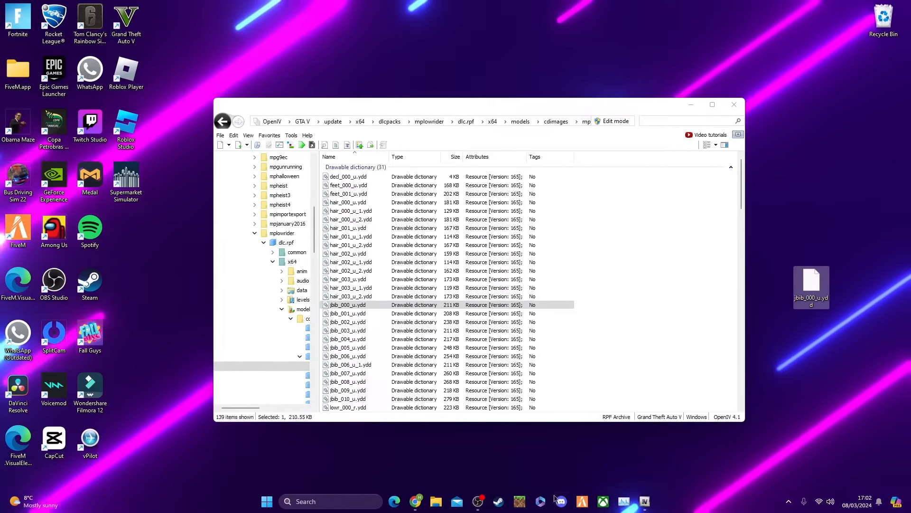
Find the jbib_diff_000 texture dictionaries in OpenIV's file list and preview jbib_diff_000_a_uni.ytd
{"action": "left_click", "coordinate": [416, 502]}
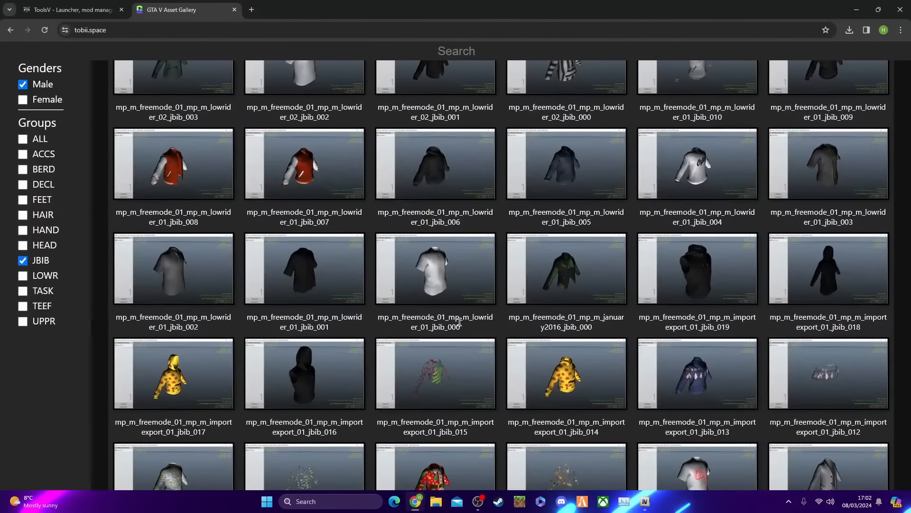
{"action": "left_click", "coordinate": [645, 501]}
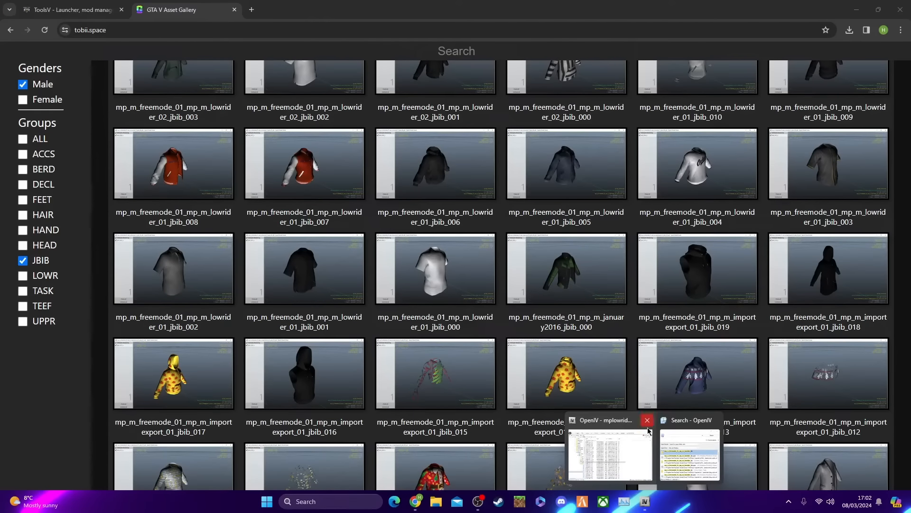
{"action": "left_click", "coordinate": [610, 454]}
{"action": "scroll", "coordinate": [466, 335], "scroll_direction": "down", "scroll_amount": 5}
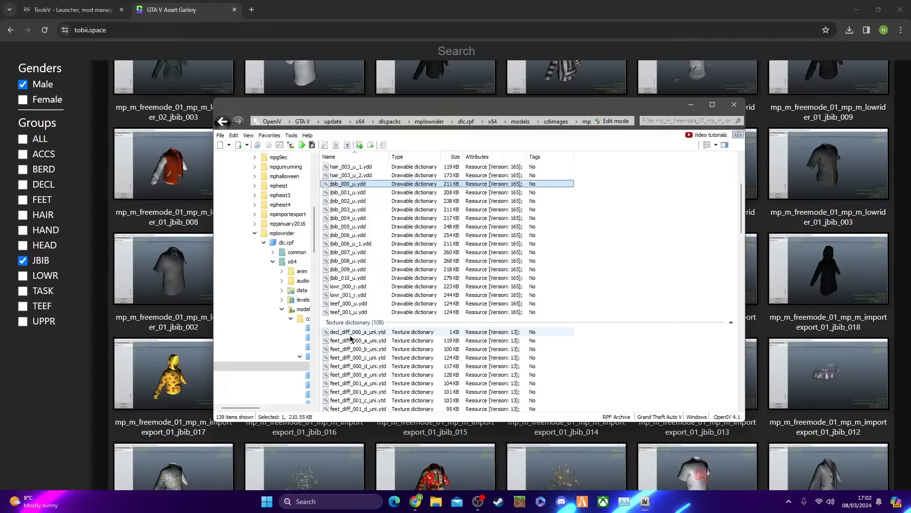
{"action": "scroll", "coordinate": [360, 335], "scroll_direction": "down", "scroll_amount": 6}
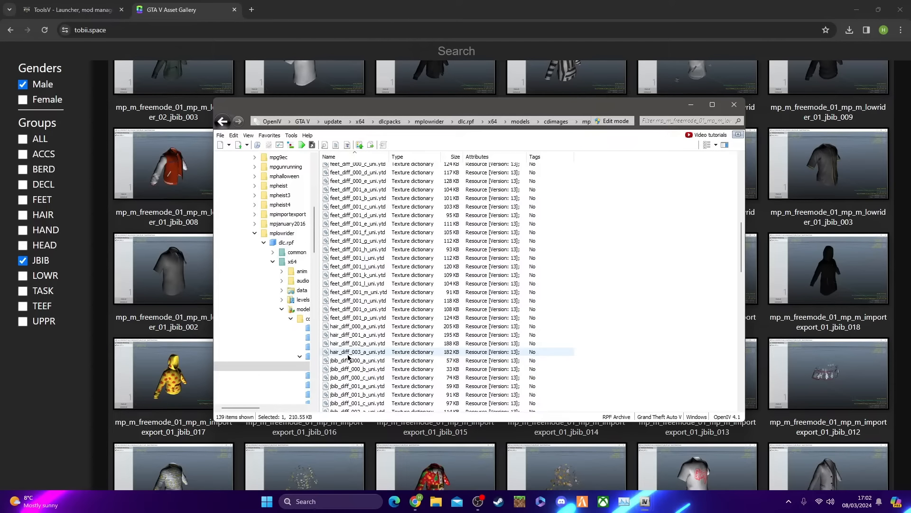
{"action": "scroll", "coordinate": [417, 390], "scroll_direction": "down", "scroll_amount": 1}
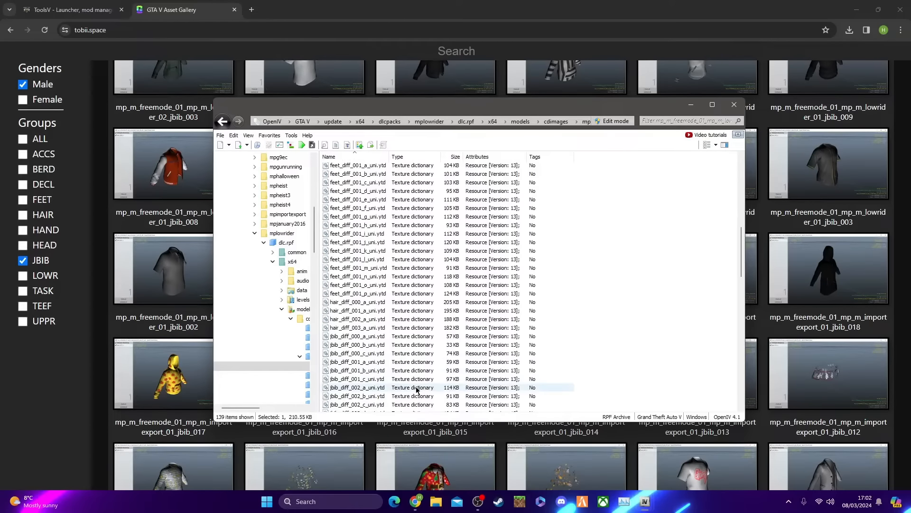
{"action": "double_click", "coordinate": [359, 339]}
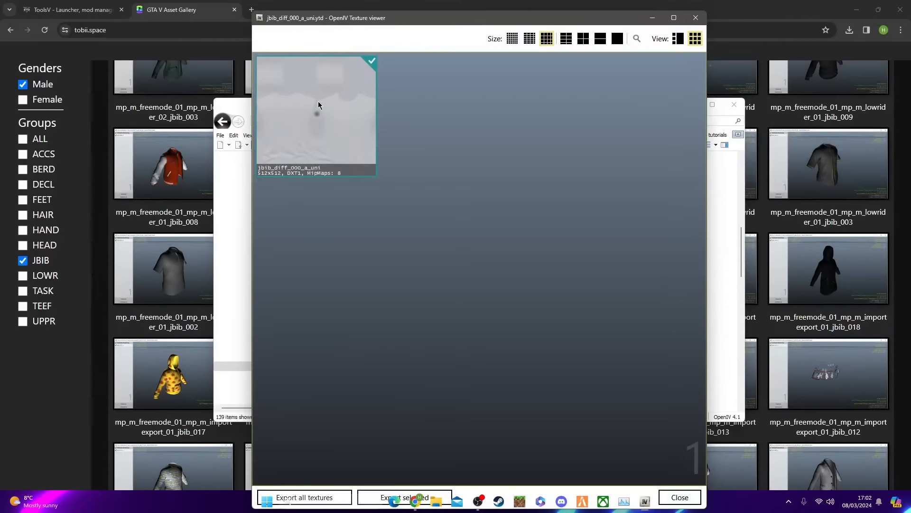
{"action": "left_click", "coordinate": [696, 17]}
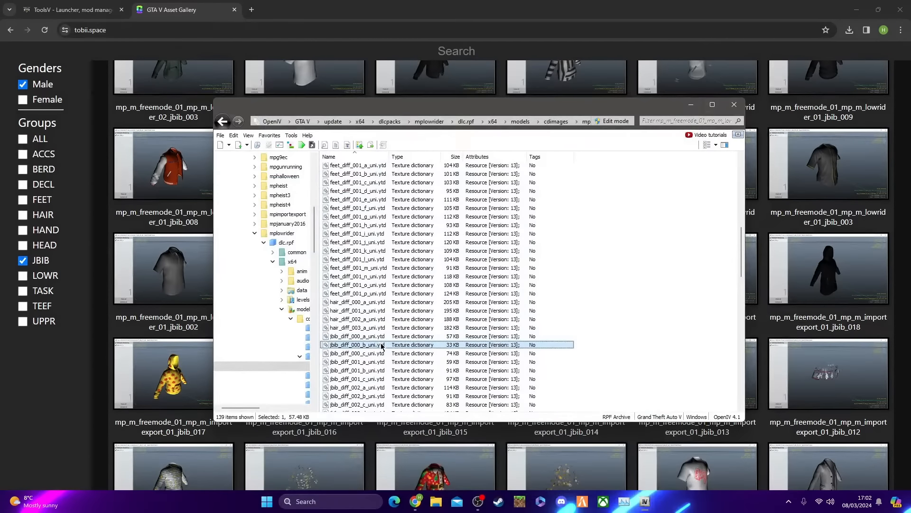
Preview the textures in jbib_diff_000_b_uni.ytd and jbib_diff_000_c_uni.ytd, closing the texture viewer after each
{"action": "double_click", "coordinate": [381, 346]}
{"action": "left_click", "coordinate": [694, 18]}
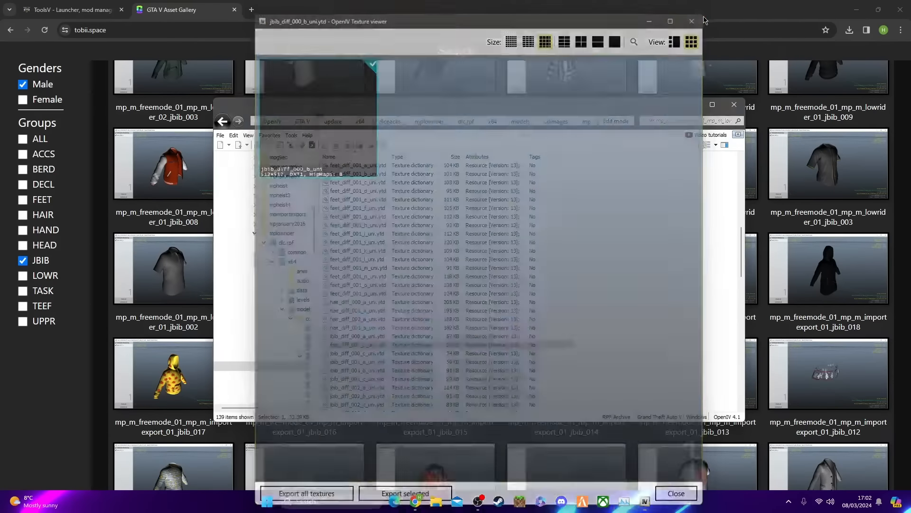
{"action": "double_click", "coordinate": [368, 353]}
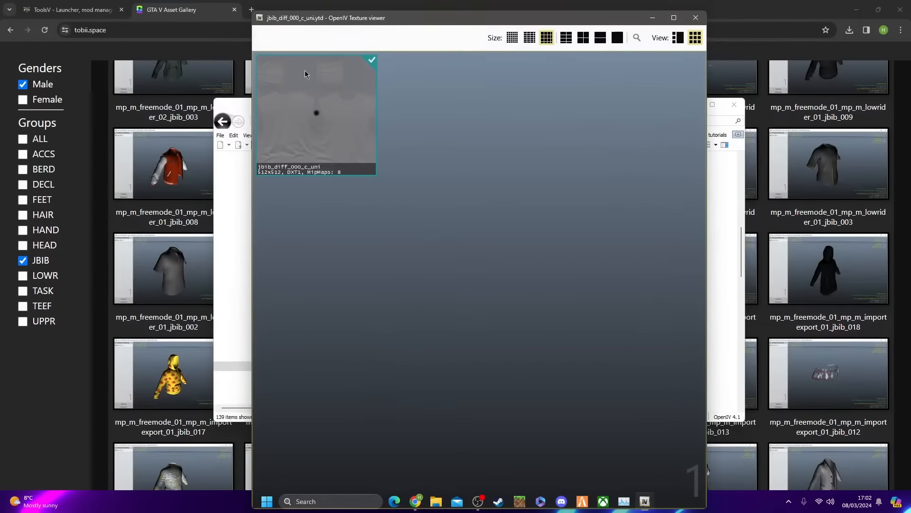
{"action": "left_click", "coordinate": [696, 18]}
Minimize OpenIV and check the white T-shirt's picture in the asset gallery
{"action": "left_click", "coordinate": [691, 105]}
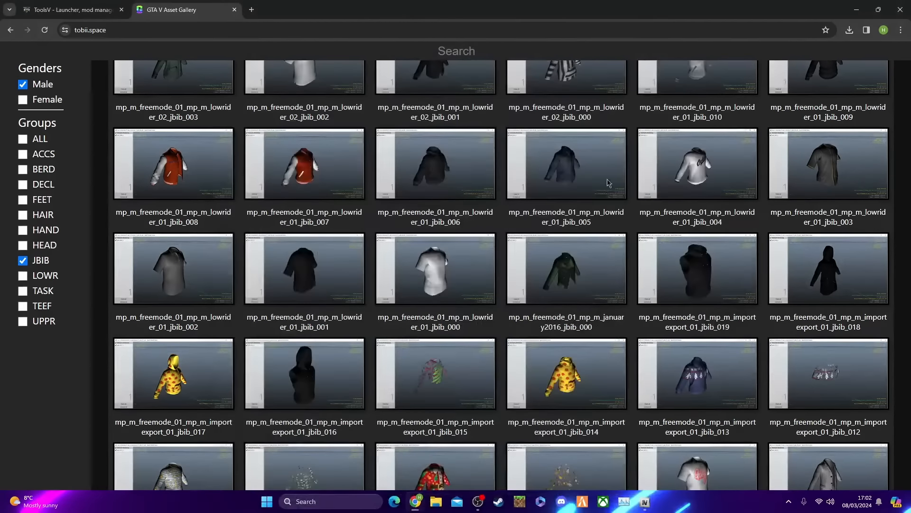
{"action": "left_click", "coordinate": [465, 272]}
{"action": "left_click", "coordinate": [858, 194]}
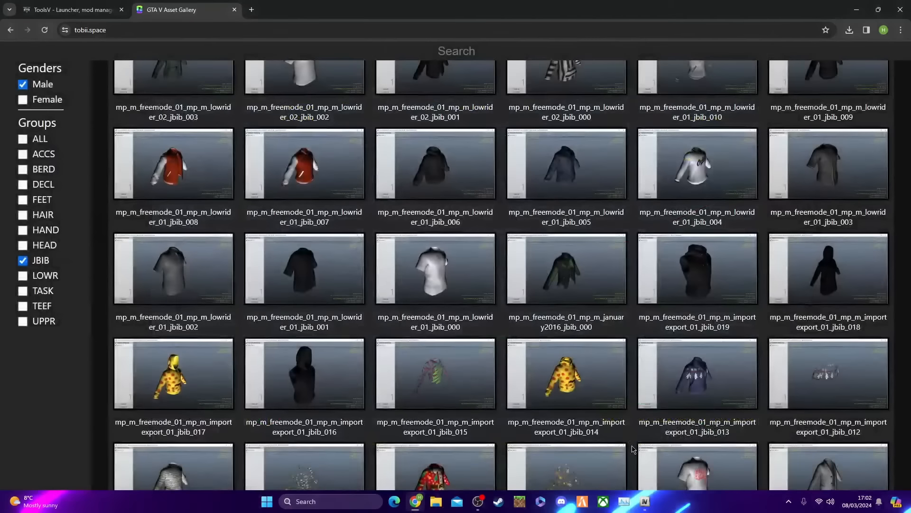
Bring OpenIV back, minimize the browser and copy jbib_diff_000_a_uni.ytd to the desktop
{"action": "mouse_move", "coordinate": [617, 505]}
{"action": "left_click", "coordinate": [613, 447]}
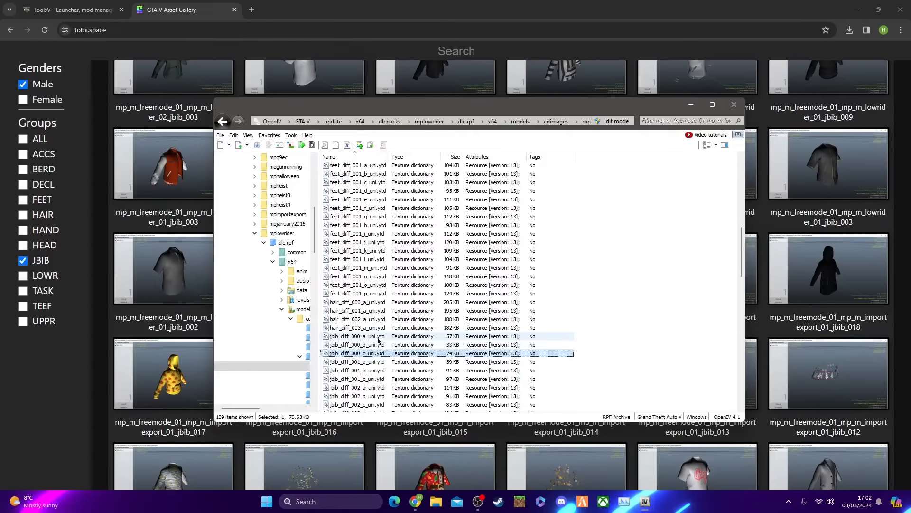
{"action": "left_click", "coordinate": [856, 9]}
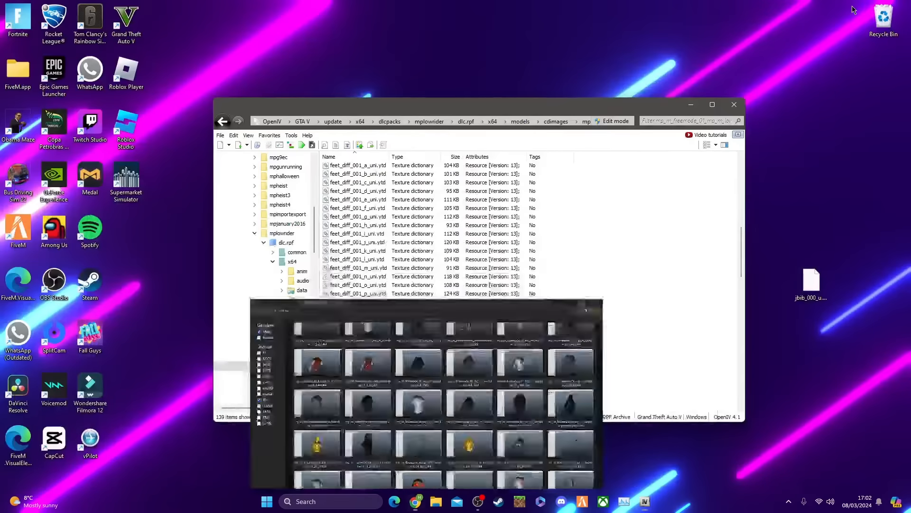
{"action": "left_click", "coordinate": [366, 337]}
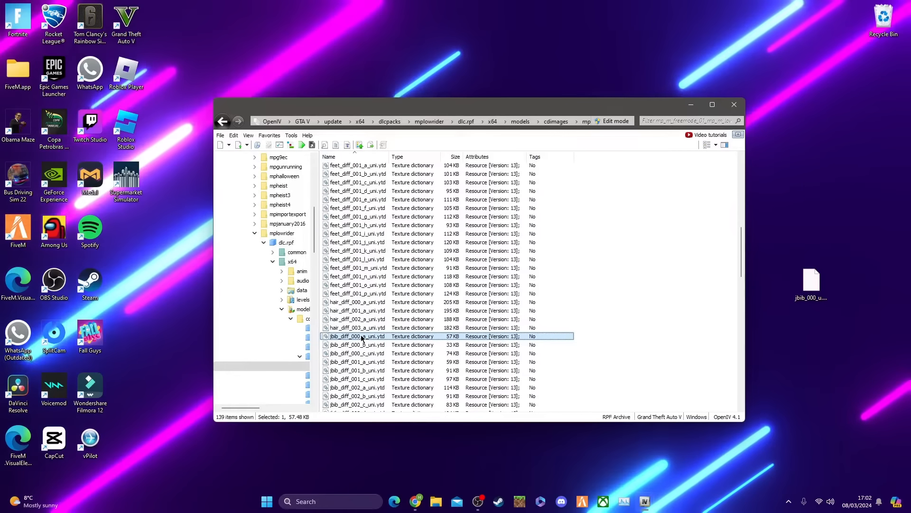
{"action": "left_click_drag", "start_coordinate": [359, 339], "coordinate": [811, 332]}
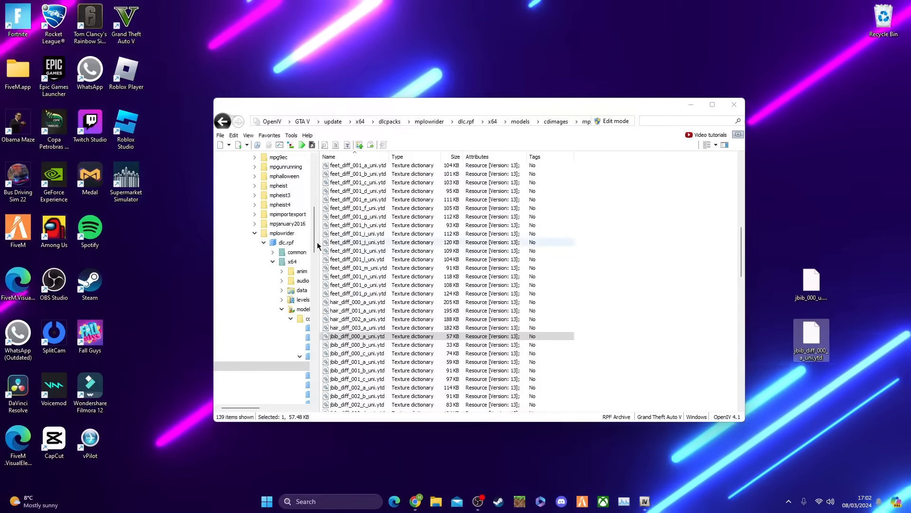
Go back to the GTA V root in OpenIV's folder tree and open the clothing folder
{"action": "scroll", "coordinate": [286, 230], "scroll_direction": "up", "scroll_amount": 15}
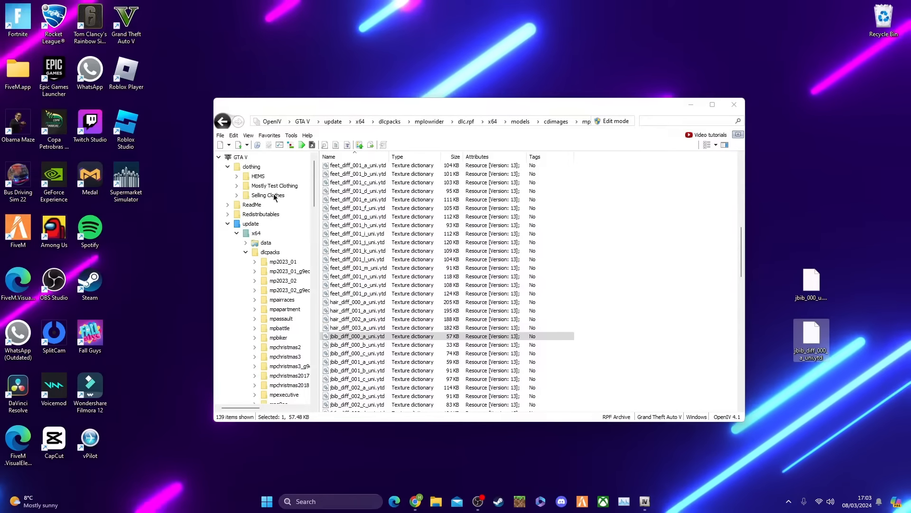
{"action": "left_click", "coordinate": [251, 167]}
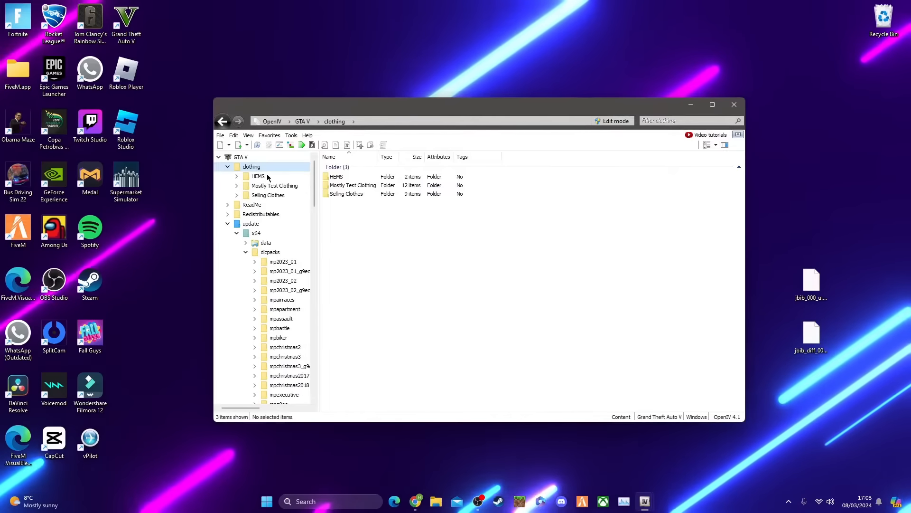
{"action": "left_click", "coordinate": [241, 157]}
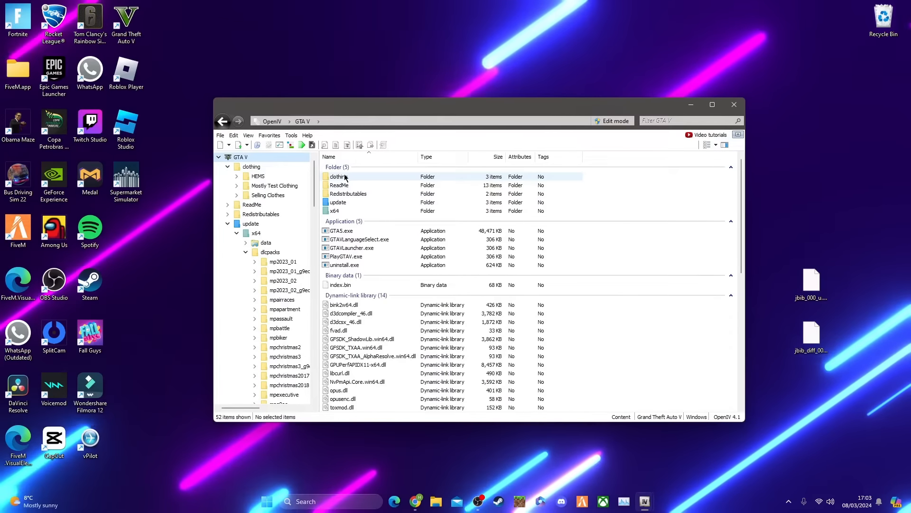
{"action": "double_click", "coordinate": [356, 177]}
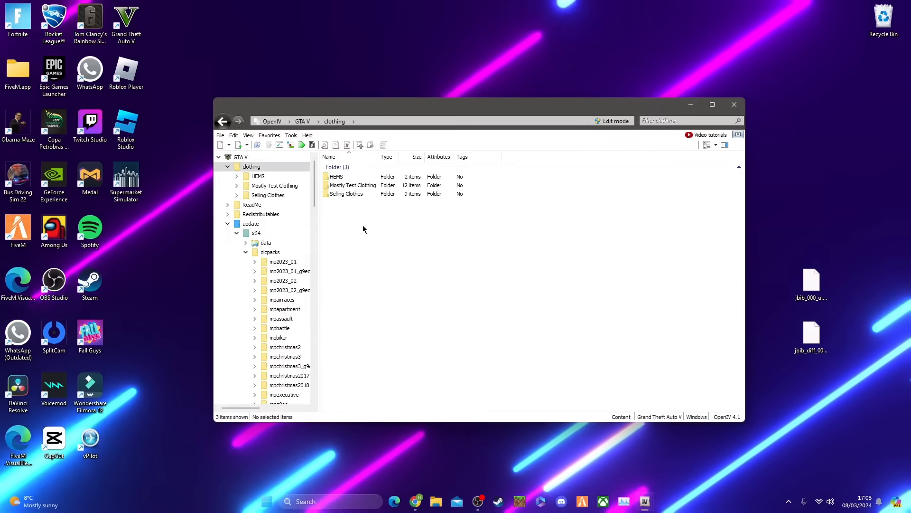
Turn on edit mode for the clothing folder and accept automatic saving of changes
{"action": "right_click", "coordinate": [363, 226]}
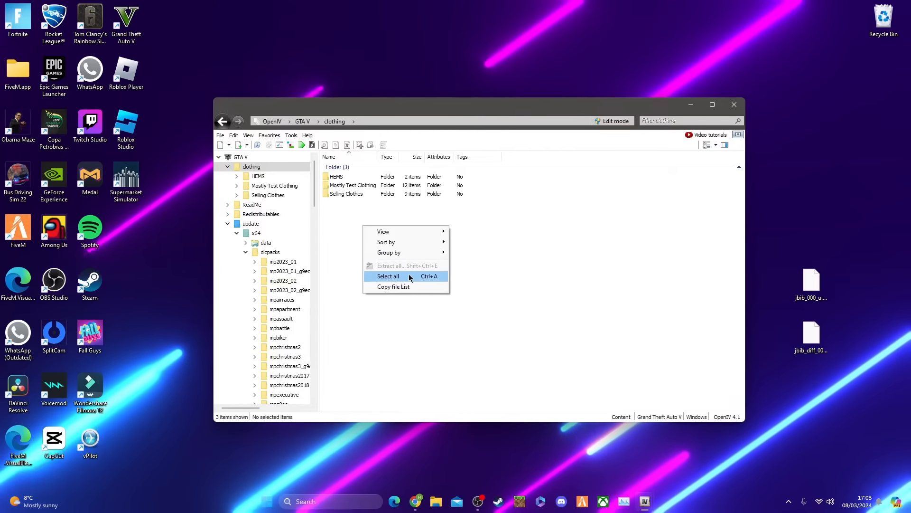
{"action": "left_click", "coordinate": [506, 166]}
{"action": "left_click", "coordinate": [613, 122]}
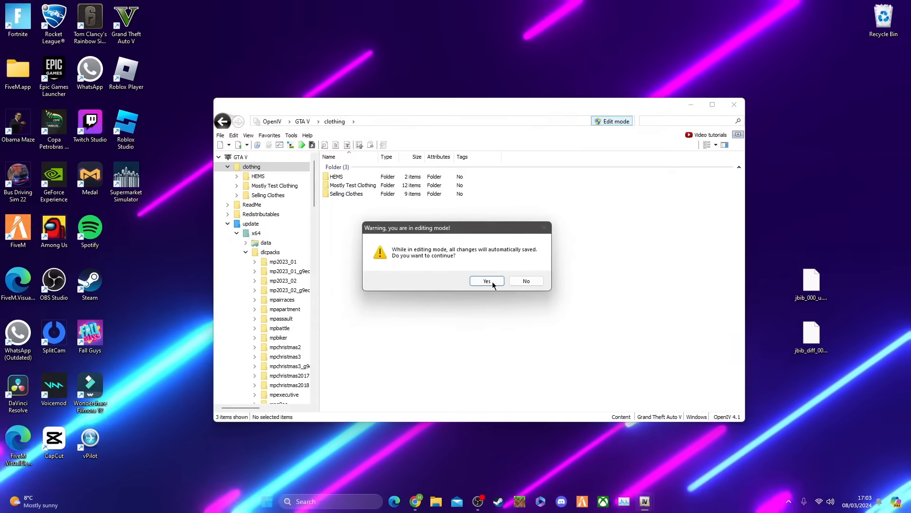
{"action": "left_click", "coordinate": [486, 278]}
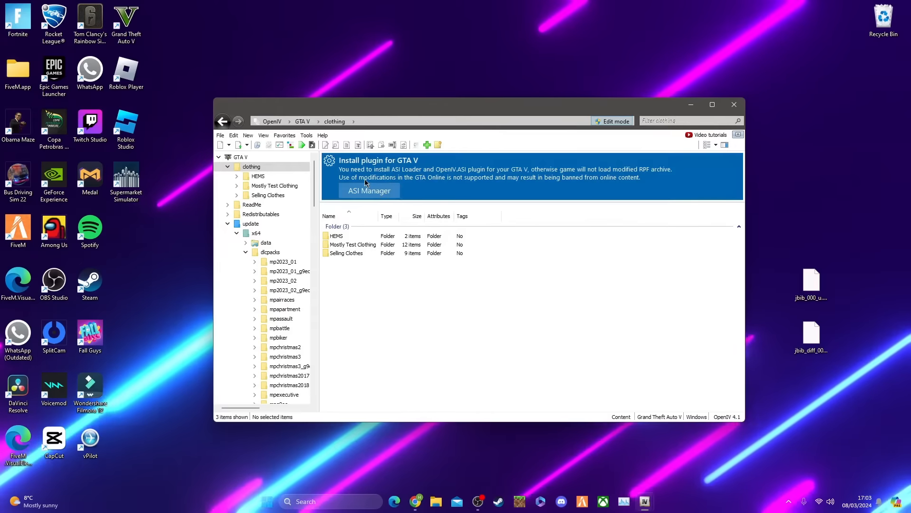
Create a new folder named YT Tutorial inside the clothing folder
{"action": "left_click", "coordinate": [438, 145]}
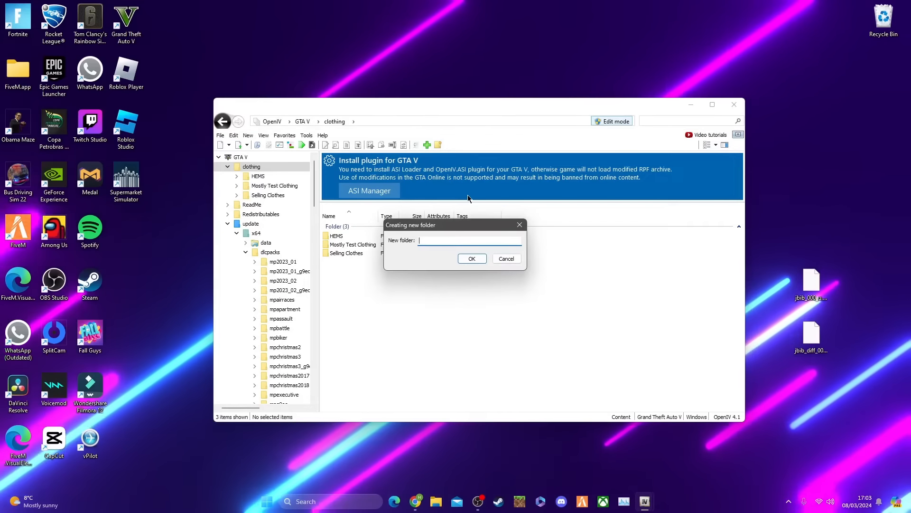
{"action": "type", "text": "YT Tutori"}
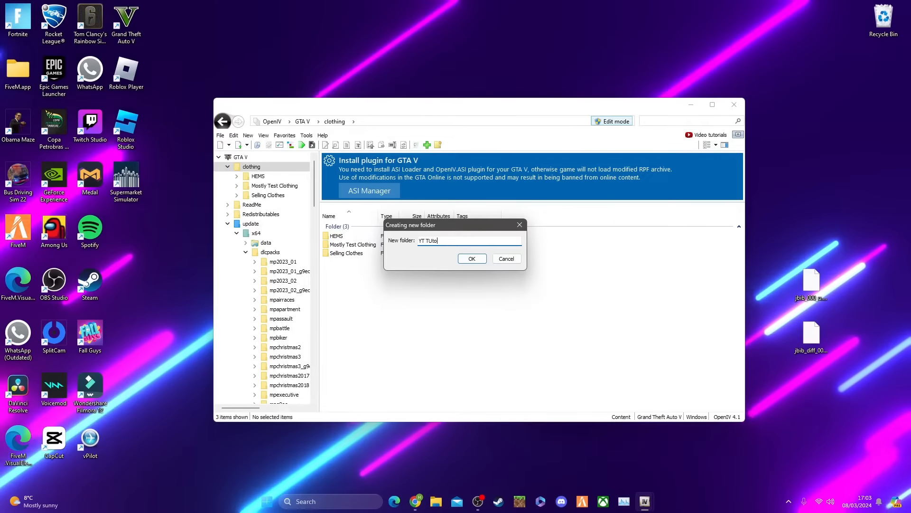
{"action": "key", "text": "BackSpace"}
{"action": "key", "text": "BackSpace"}
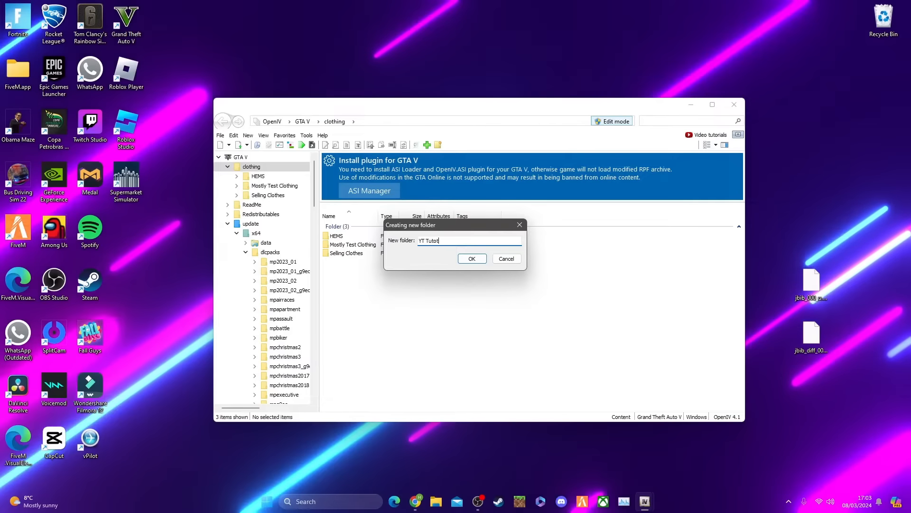
{"action": "type", "text": "rial"}
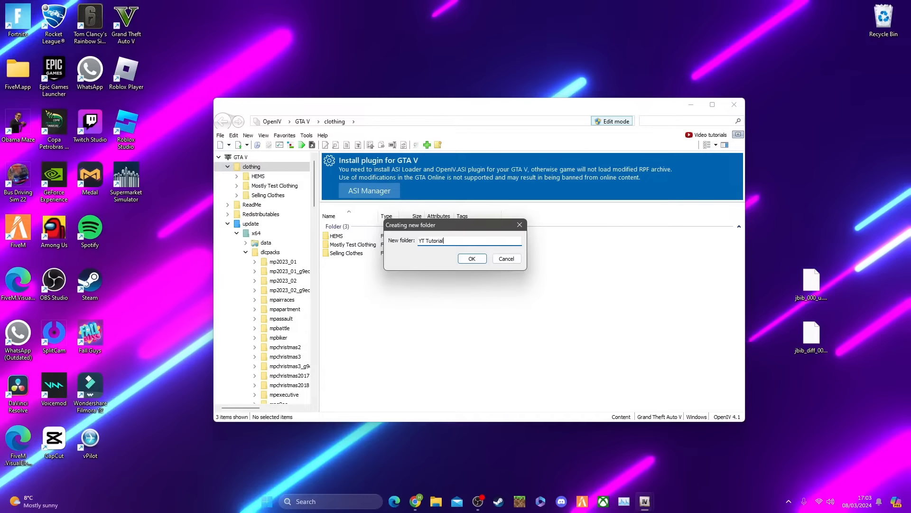
{"action": "left_click", "coordinate": [471, 258]}
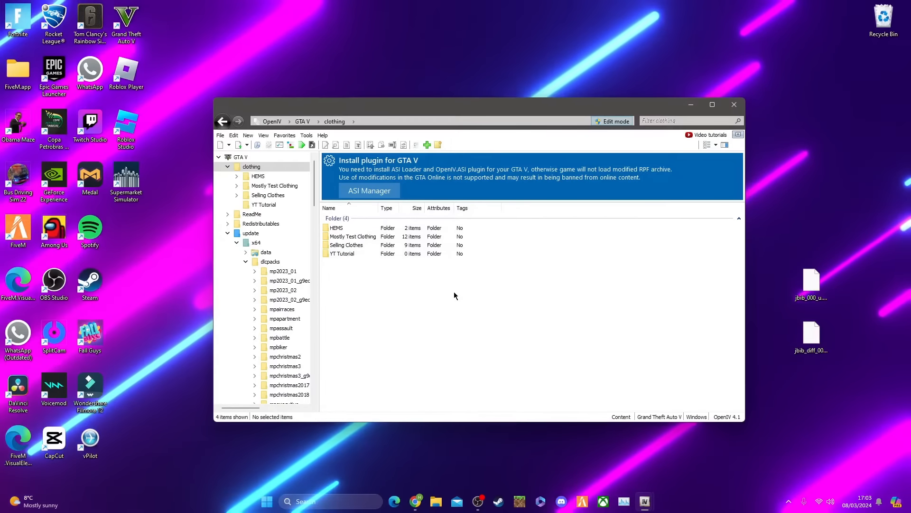
Open the YT Tutorial folder and add jbib_000_u.ydd and jbib_diff_000_a_uni.ytd to it from the desktop
{"action": "double_click", "coordinate": [454, 253]}
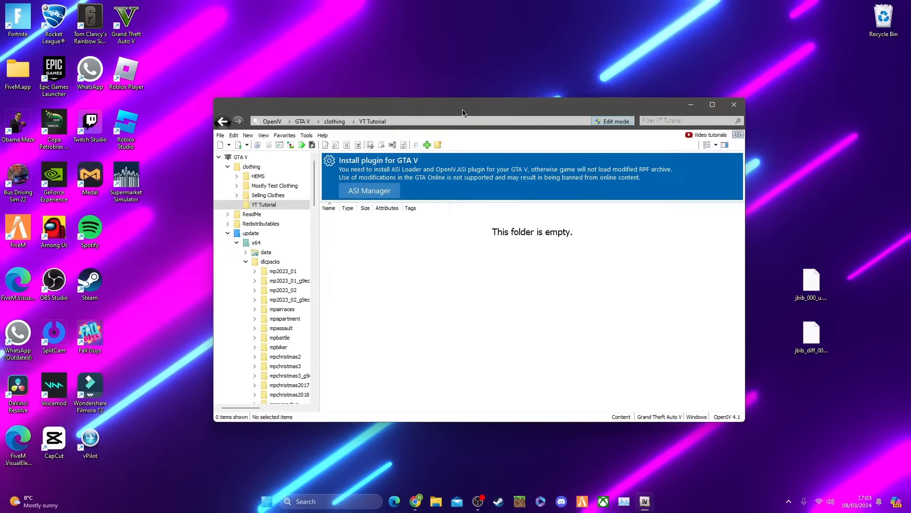
{"action": "left_click_drag", "start_coordinate": [463, 111], "coordinate": [437, 72]}
{"action": "left_click", "coordinate": [824, 187]}
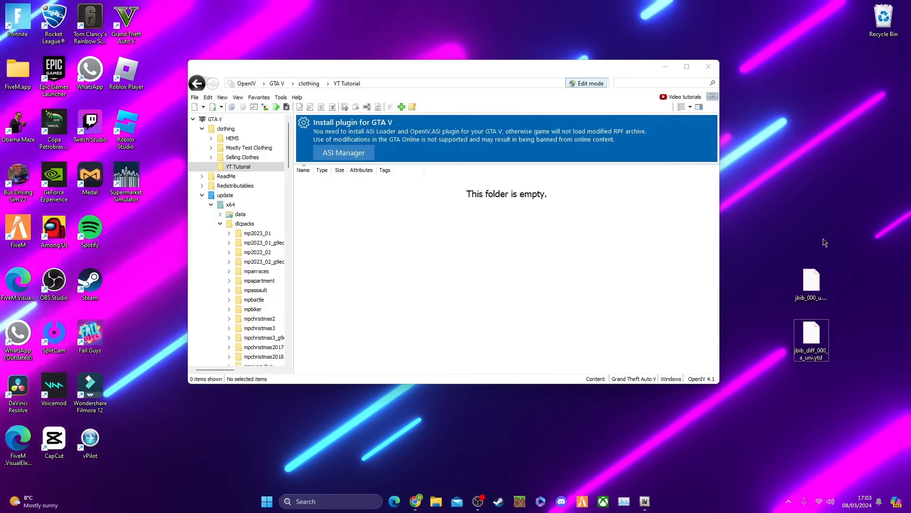
{"action": "left_click", "coordinate": [817, 293], "text": "ctrl"}
{"action": "left_click", "coordinate": [813, 340], "text": "ctrl"}
{"action": "left_click_drag", "start_coordinate": [813, 302], "coordinate": [426, 251]}
{"action": "left_click", "coordinate": [429, 264]}
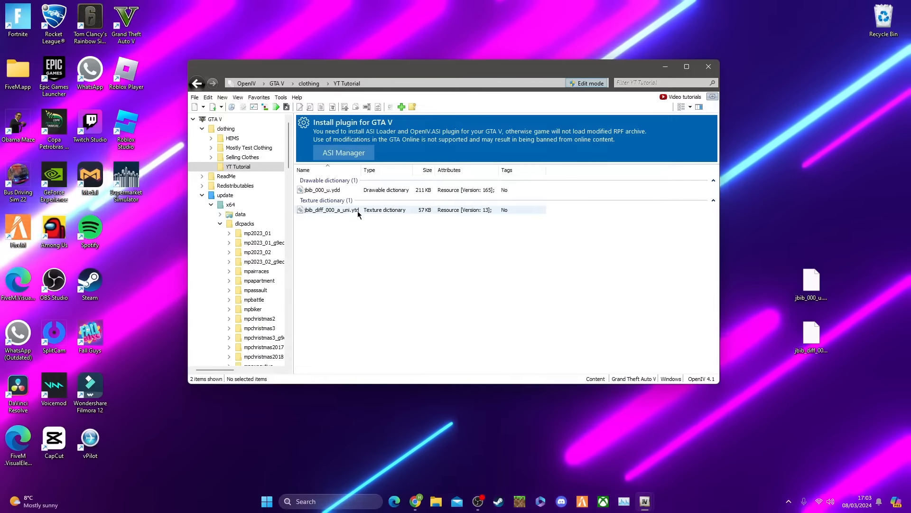
Open jbib_diff_000_a_uni.ytd in the texture editor, show the texture in the single-preview list view, and maximize the editor
{"action": "double_click", "coordinate": [373, 210]}
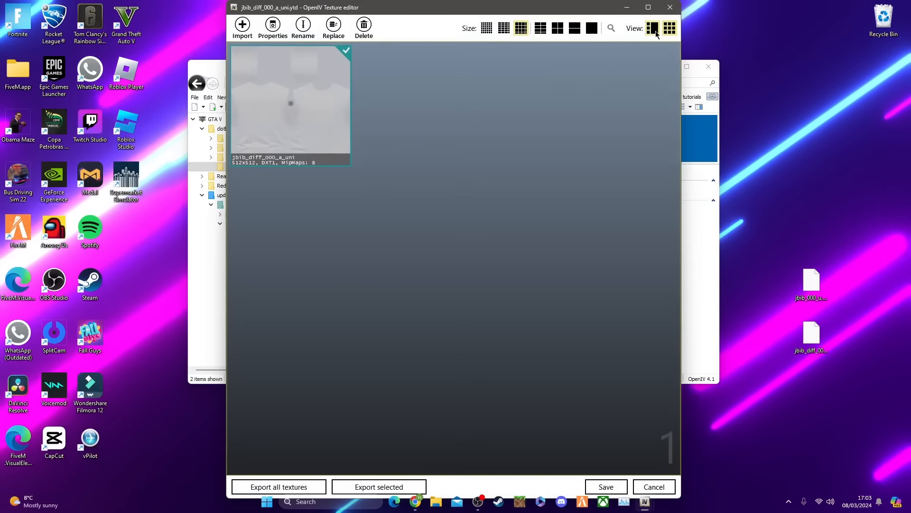
{"action": "left_click", "coordinate": [652, 28]}
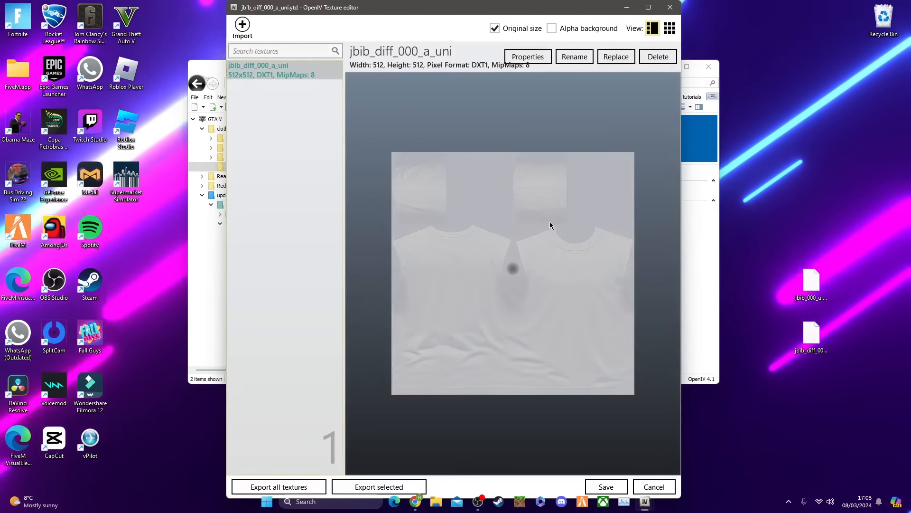
{"action": "left_click", "coordinate": [648, 7]}
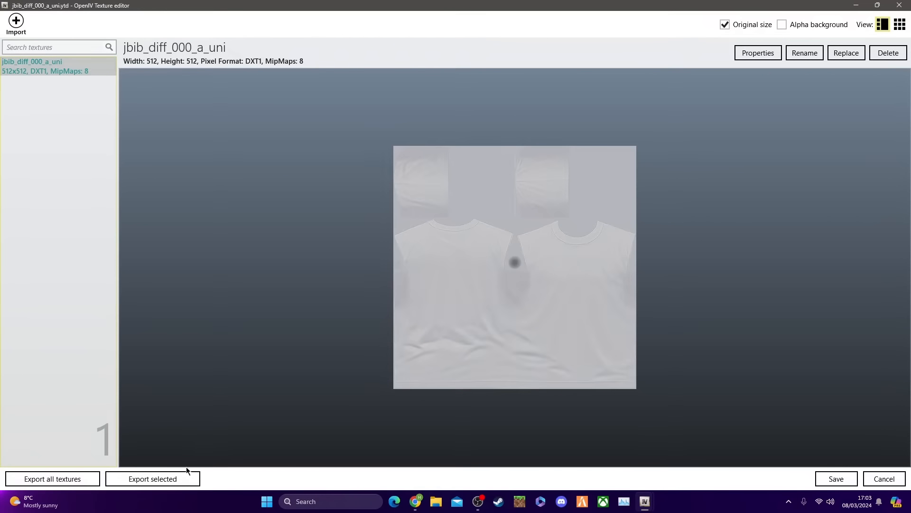
Export the jbib_diff_000_a_uni texture as a PNG image into the YT Tutorial folder under Grand Theft Auto V's clothing folder
{"action": "left_click", "coordinate": [162, 478]}
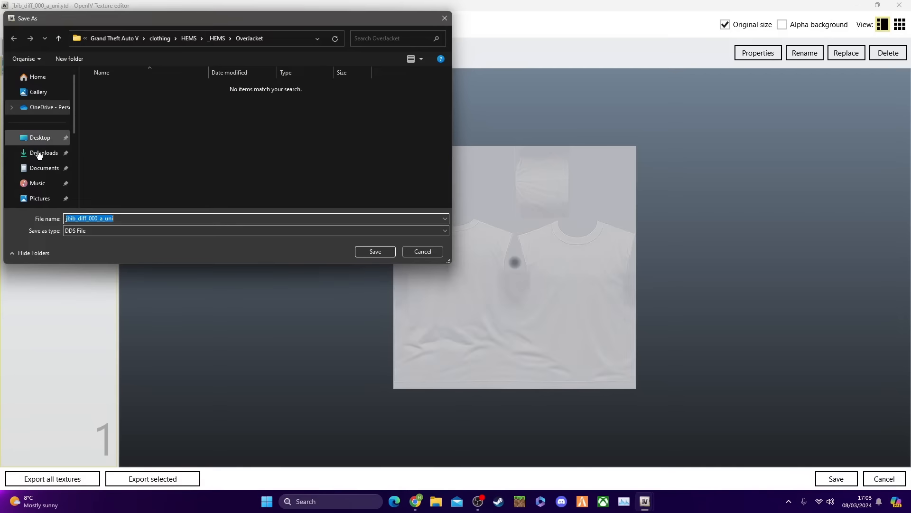
{"action": "scroll", "coordinate": [39, 154], "scroll_direction": "down", "scroll_amount": 3}
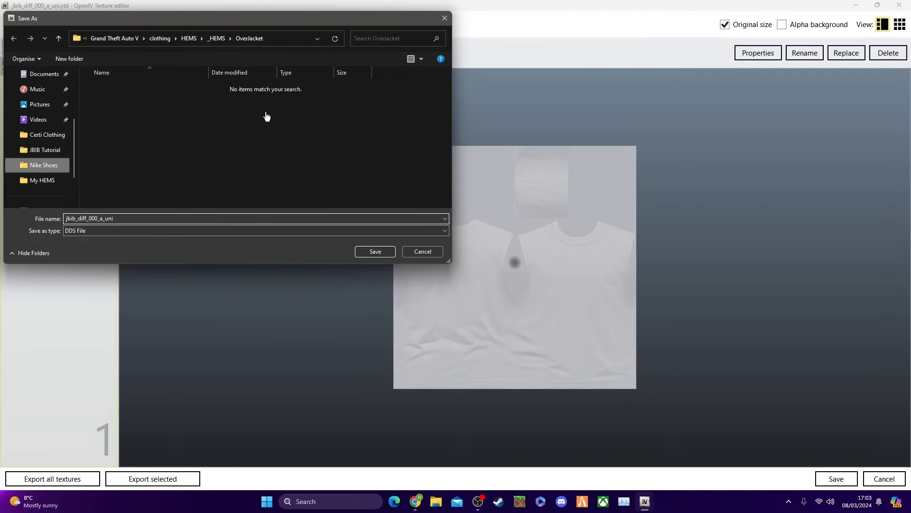
{"action": "left_click", "coordinate": [135, 38]}
{"action": "double_click", "coordinate": [159, 88]}
{"action": "double_click", "coordinate": [132, 135]}
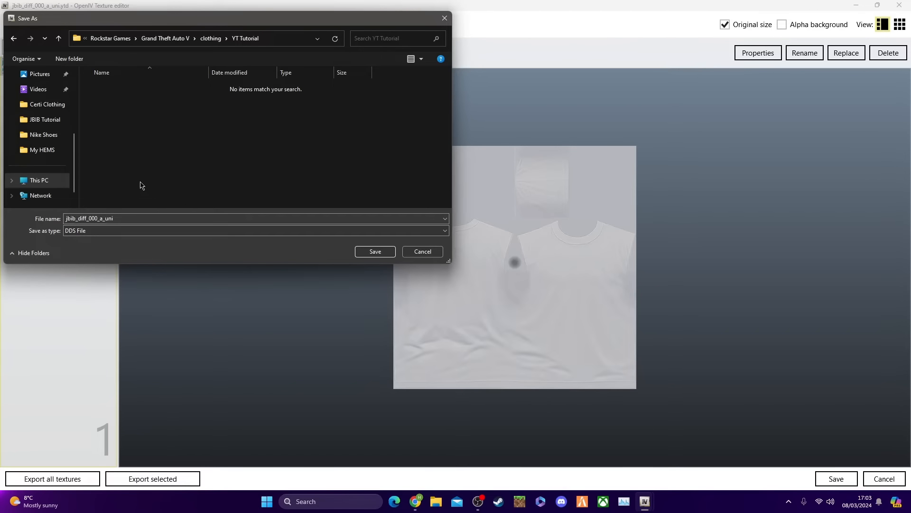
{"action": "left_click", "coordinate": [92, 235]}
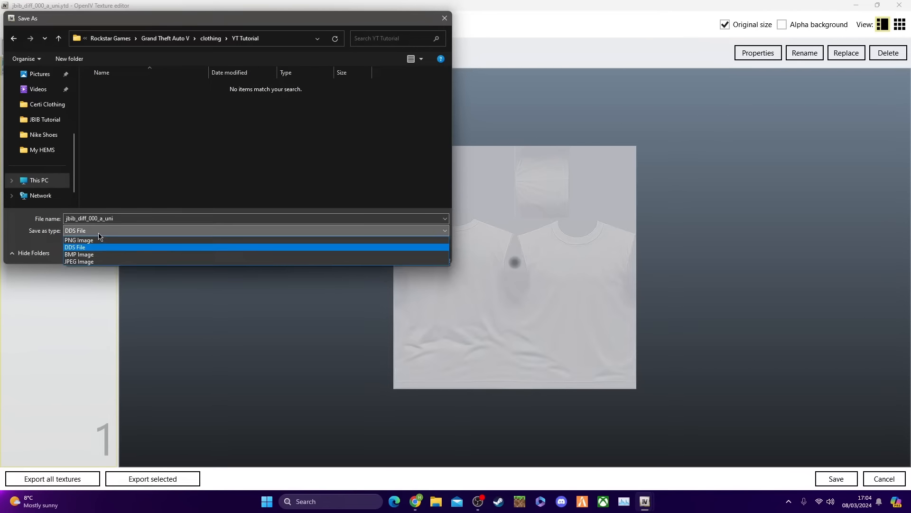
{"action": "left_click", "coordinate": [93, 241]}
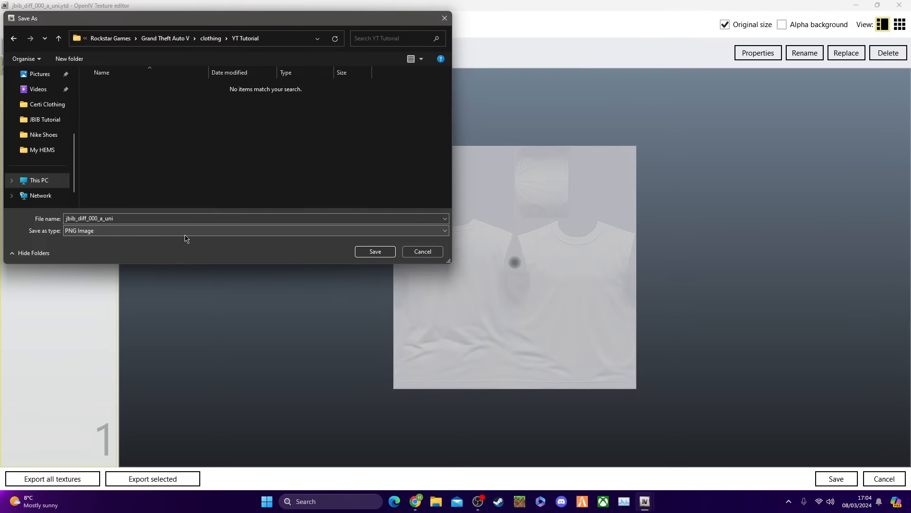
{"action": "left_click", "coordinate": [374, 252]}
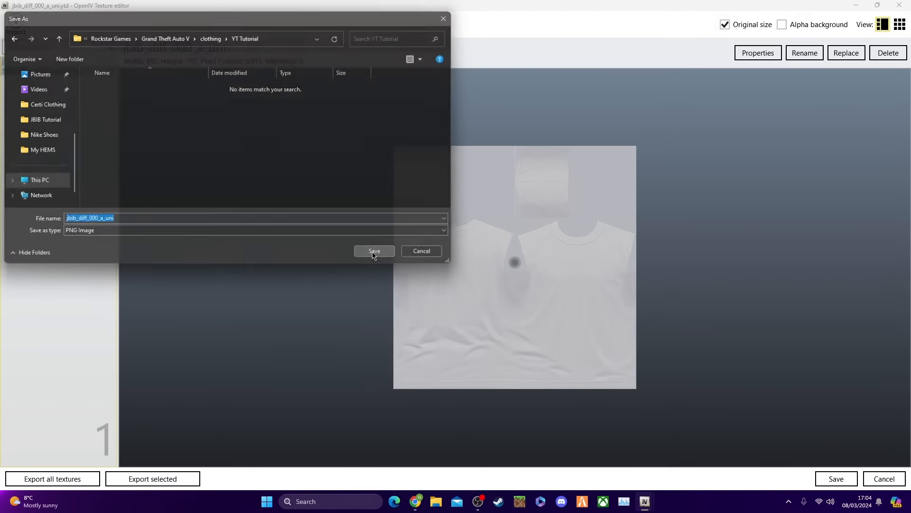
Minimize the texture editor and the main OpenIV window to clear the desktop
{"action": "left_click", "coordinate": [856, 5]}
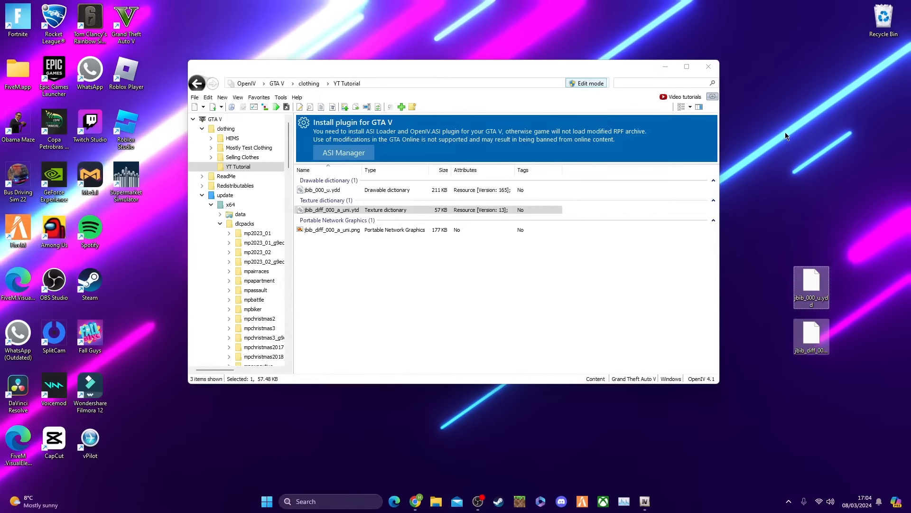
{"action": "mouse_move", "coordinate": [645, 501]}
{"action": "left_click", "coordinate": [766, 420]}
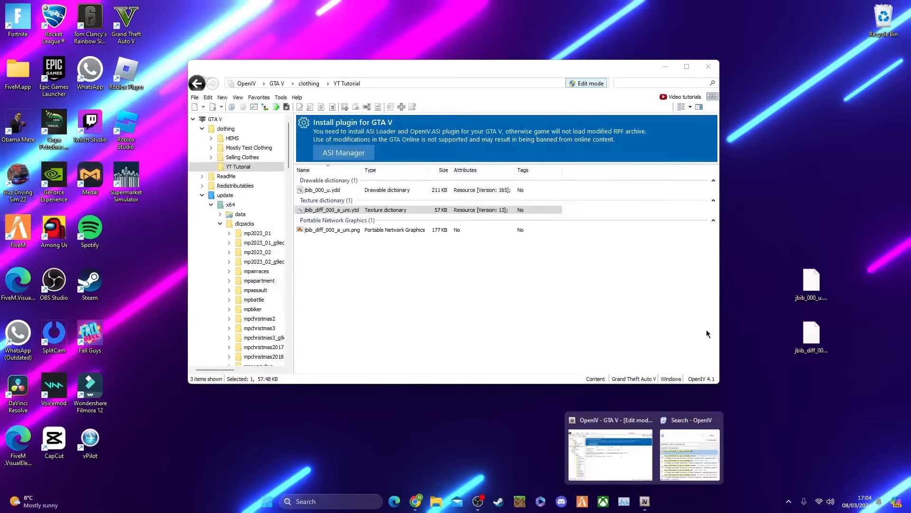
{"action": "left_click", "coordinate": [666, 66]}
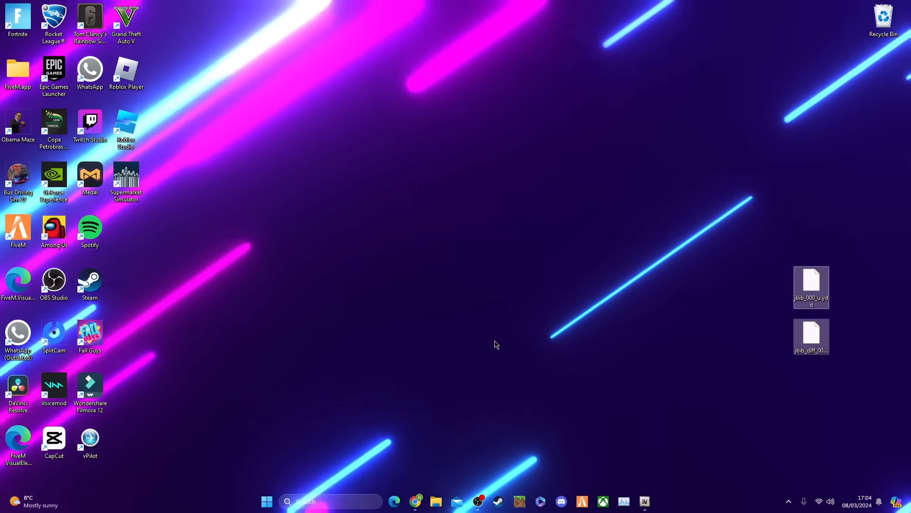
{"action": "left_click", "coordinate": [495, 343]}
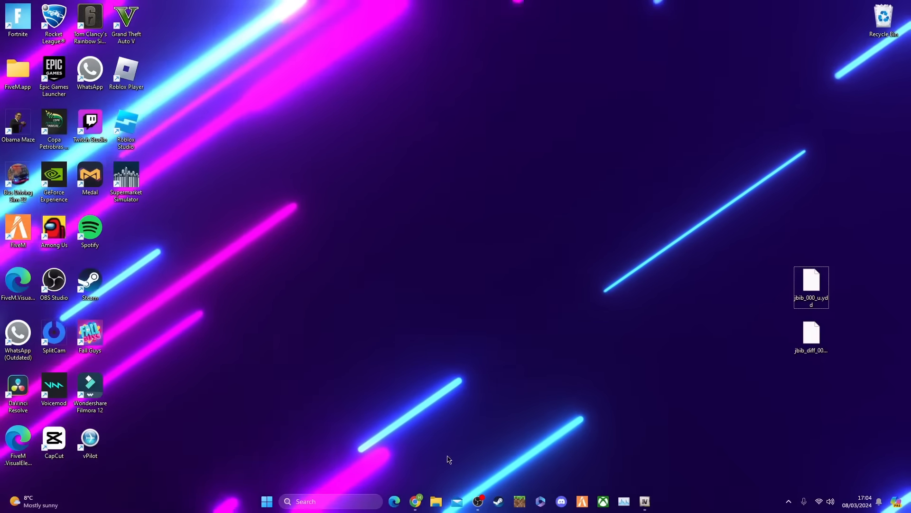
Switch to Chrome and open photopea.com in a new tab
{"action": "left_click", "coordinate": [416, 501]}
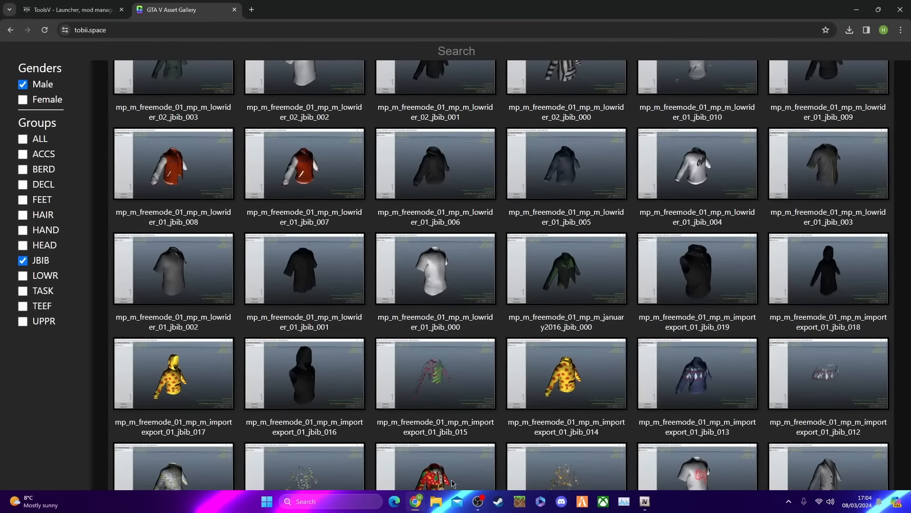
{"action": "left_click", "coordinate": [250, 10]}
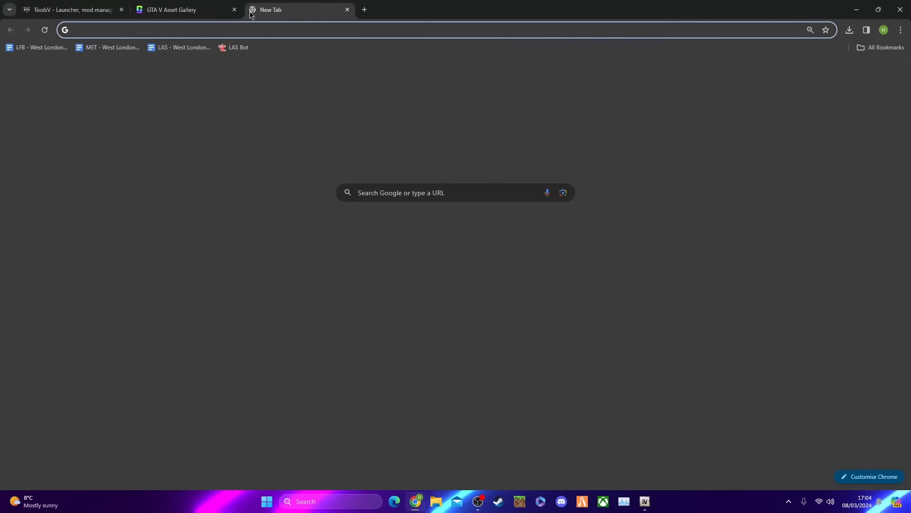
{"action": "type", "text": "photop"}
{"action": "key", "text": "Return"}
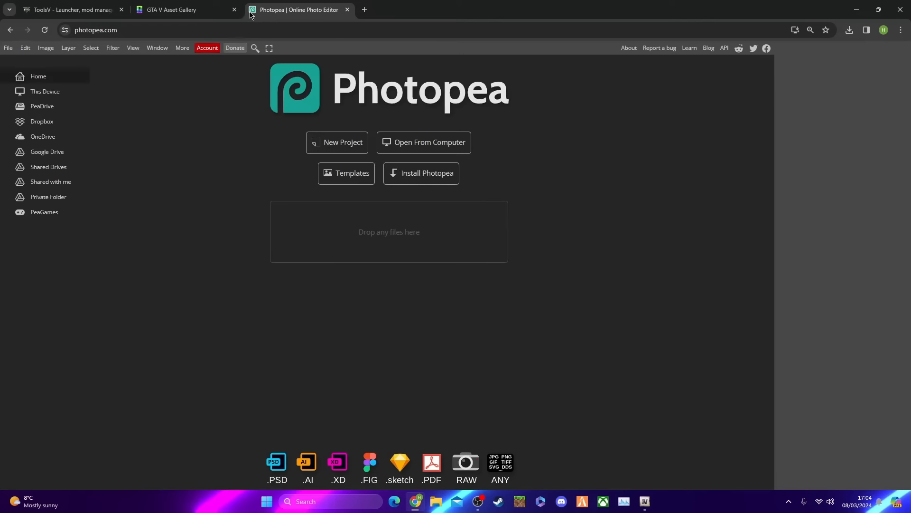
Create a new project with a width and height of 1000 pixels and a white background
{"action": "left_click", "coordinate": [339, 144]}
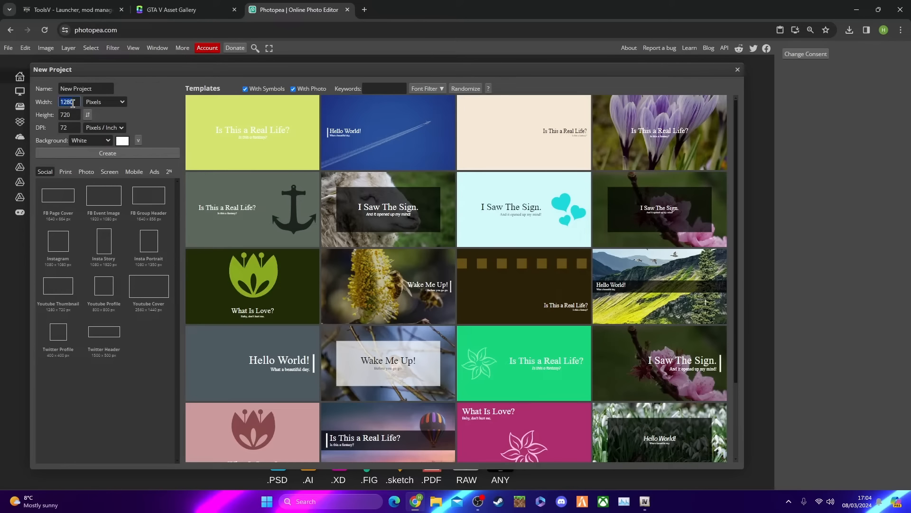
{"action": "type", "text": "1000"}
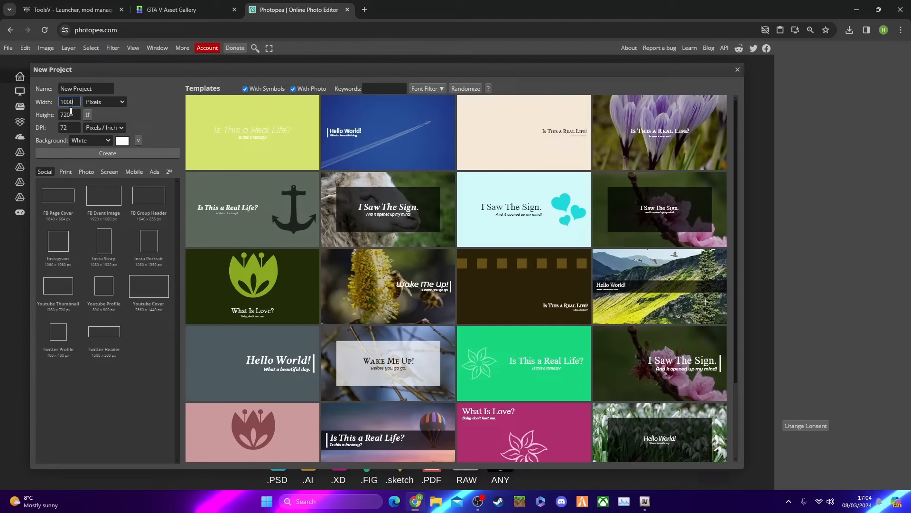
{"action": "left_click", "coordinate": [75, 115]}
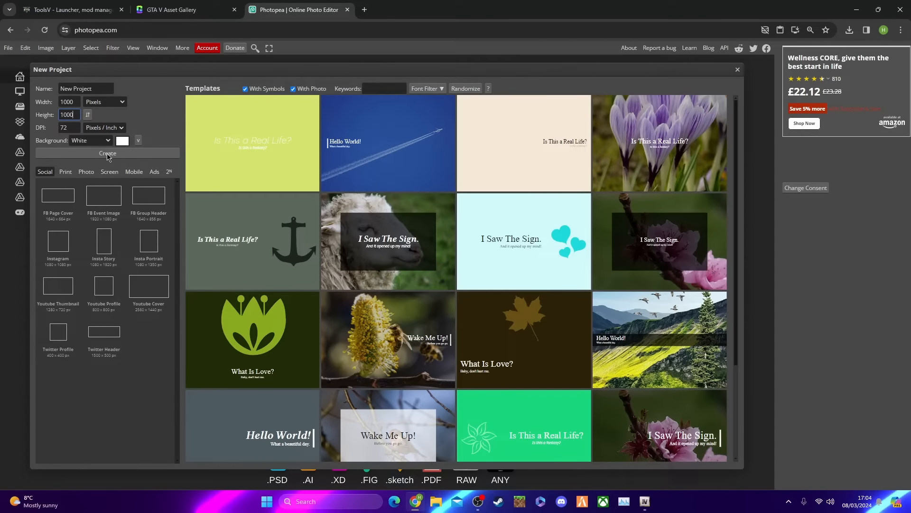
{"action": "left_click", "coordinate": [108, 154]}
{"action": "left_click", "coordinate": [132, 119]}
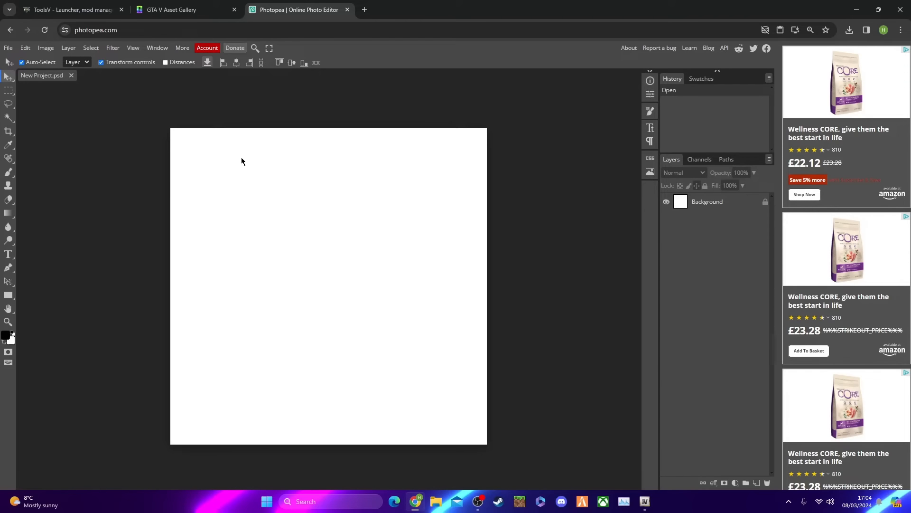
Try to place the PNG jbib_diff_000_a_uni from the clothing folder's YT Tutorial subfolder into the project
{"action": "left_click", "coordinate": [8, 48]}
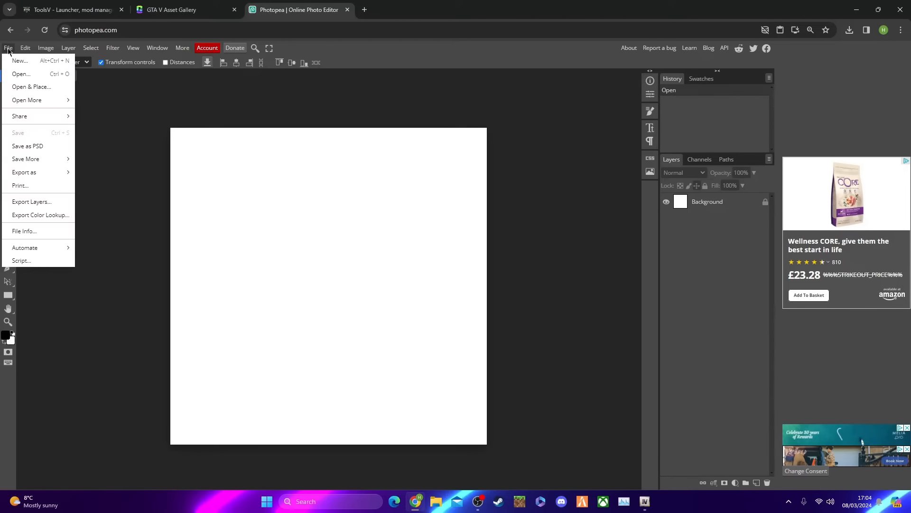
{"action": "left_click", "coordinate": [35, 88]}
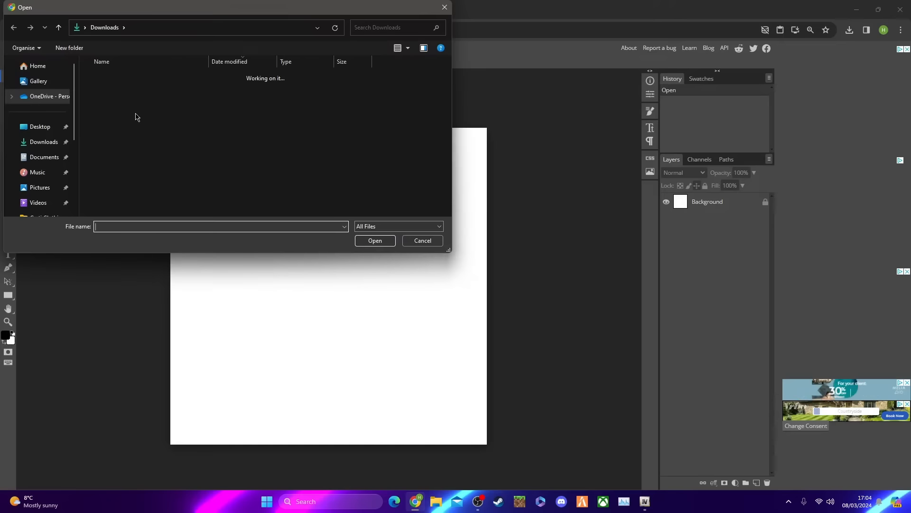
{"action": "scroll", "coordinate": [43, 107], "scroll_direction": "down", "scroll_amount": 3}
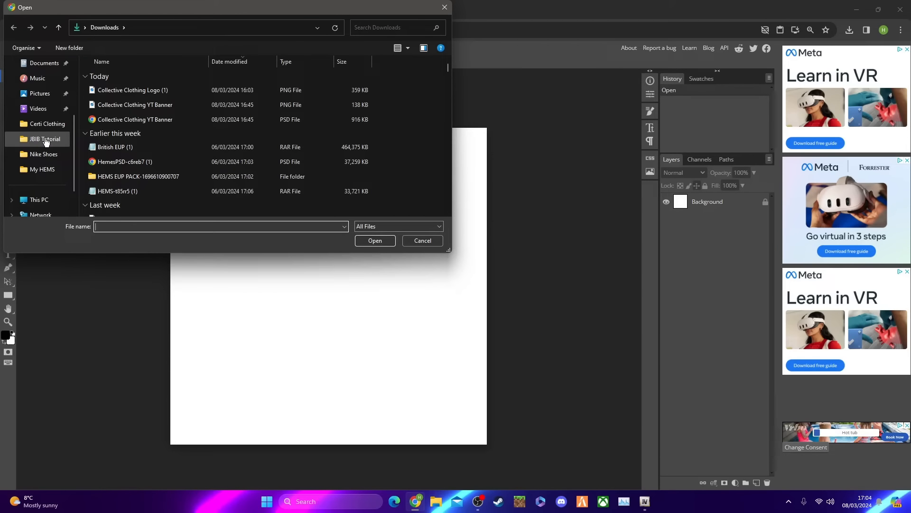
{"action": "left_click", "coordinate": [26, 138]}
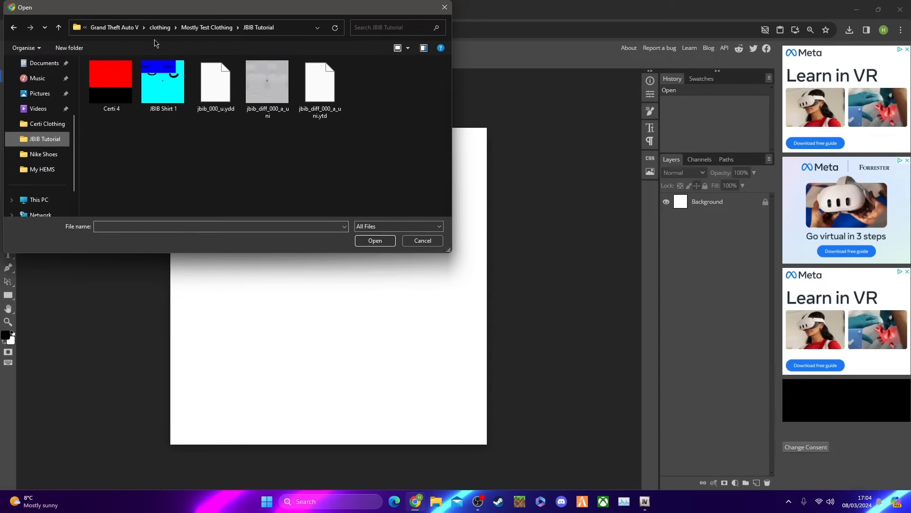
{"action": "left_click", "coordinate": [131, 27]}
{"action": "double_click", "coordinate": [138, 72]}
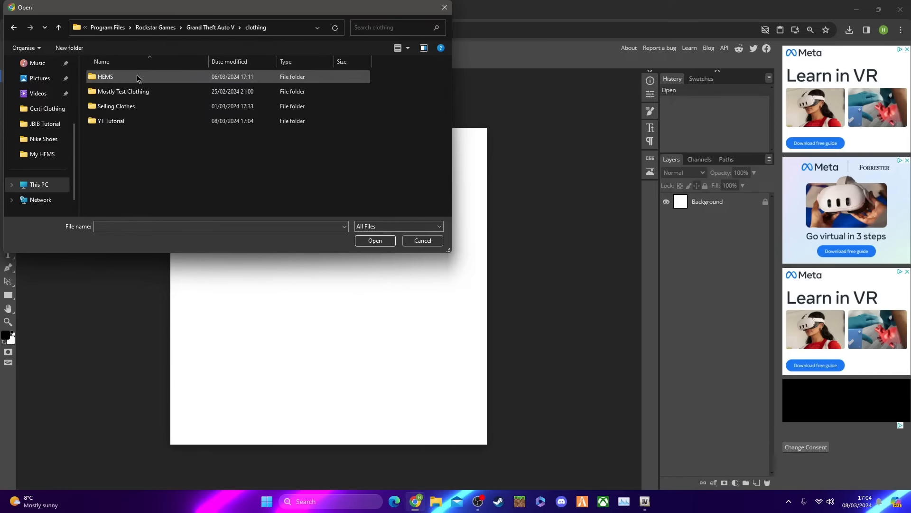
{"action": "double_click", "coordinate": [147, 122]}
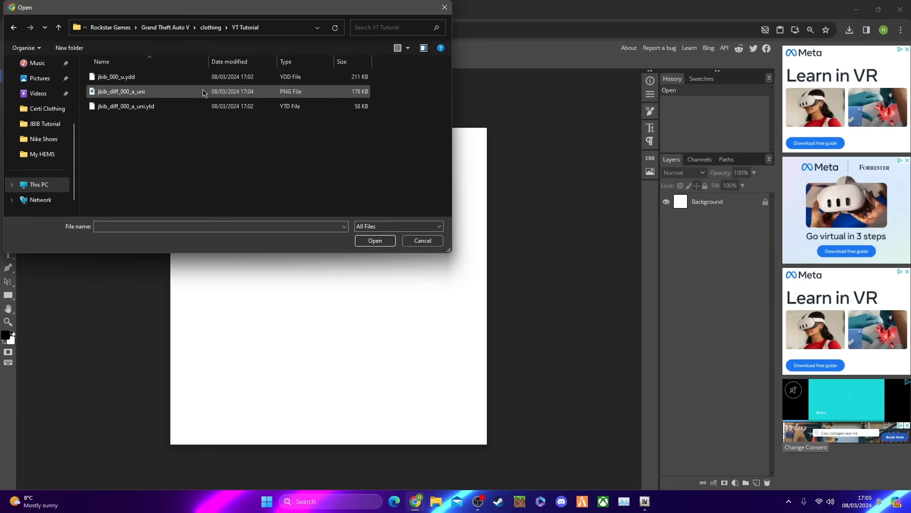
{"action": "left_click_drag", "start_coordinate": [196, 90], "coordinate": [383, 148]}
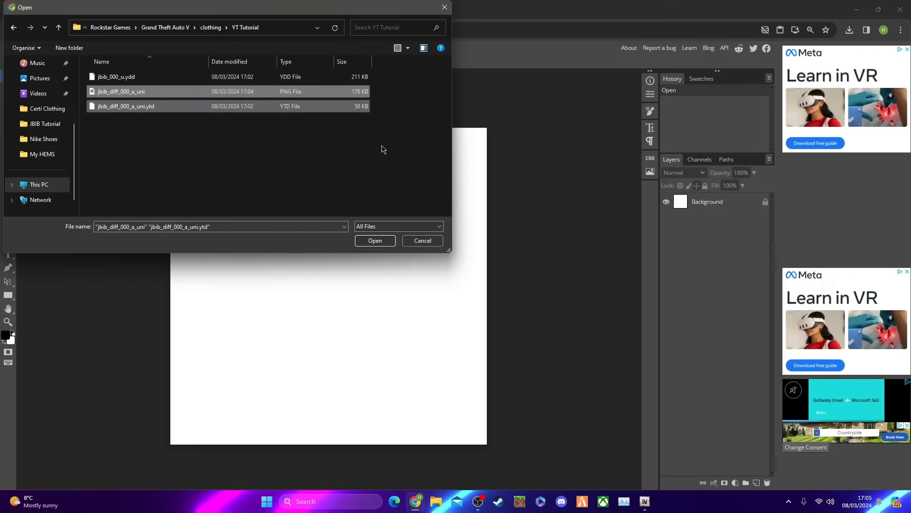
{"action": "left_click_drag", "start_coordinate": [274, 94], "coordinate": [345, 299]}
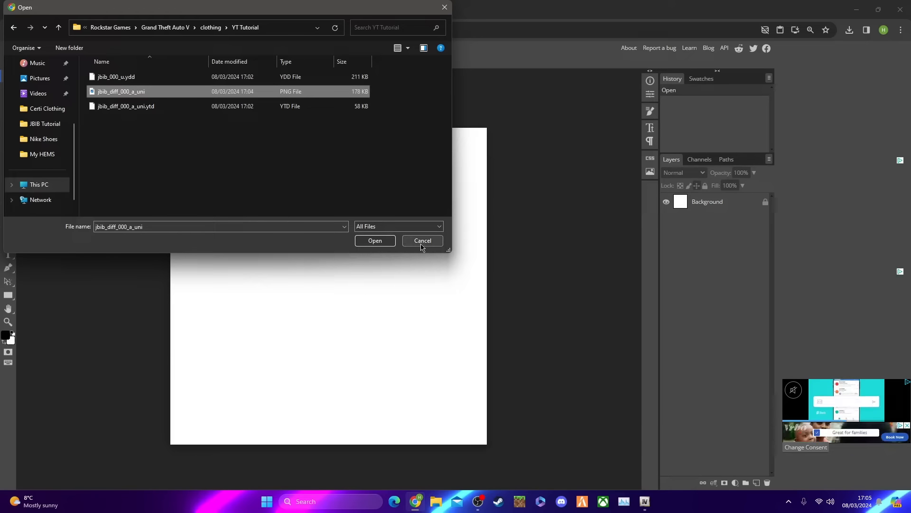
{"action": "left_click_drag", "start_coordinate": [292, 93], "coordinate": [362, 293]}
{"action": "left_click", "coordinate": [376, 240]}
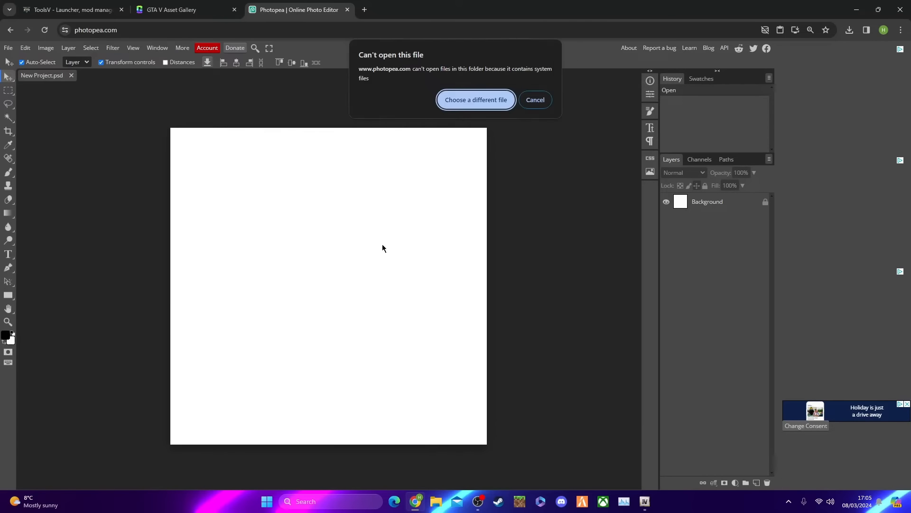
{"action": "left_click", "coordinate": [537, 99]}
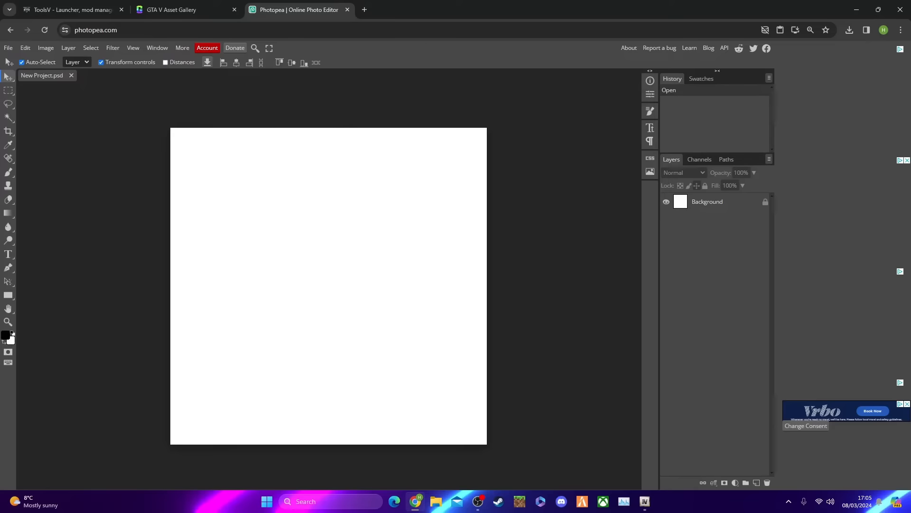
Place the jbib_diff_000_a_uni image into the project and scale it to 195.31% so it fills the whole canvas
{"action": "left_click", "coordinate": [8, 48]}
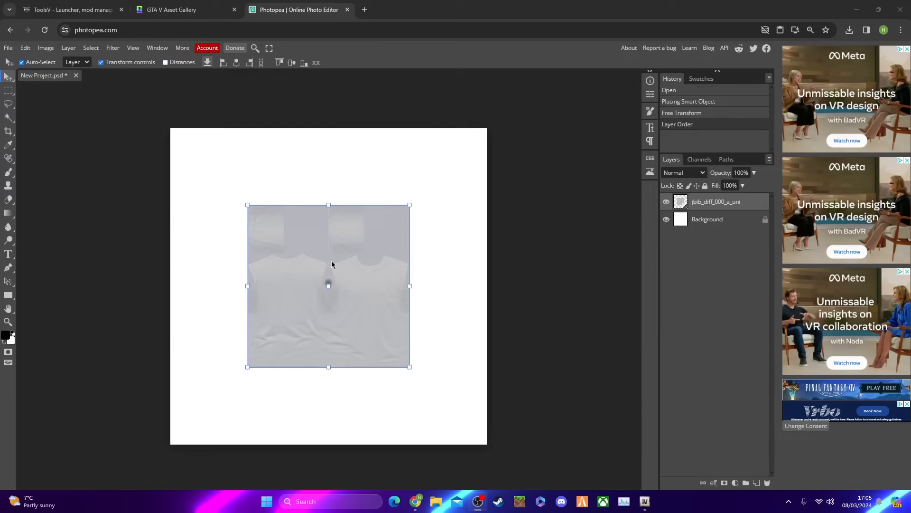
{"action": "left_click_drag", "start_coordinate": [247, 206], "coordinate": [167, 134]}
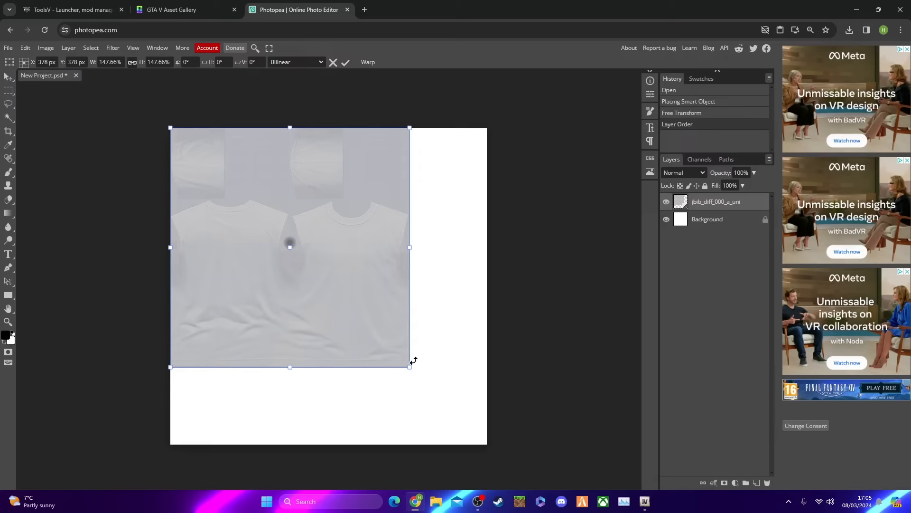
{"action": "left_click_drag", "start_coordinate": [411, 371], "coordinate": [502, 431]}
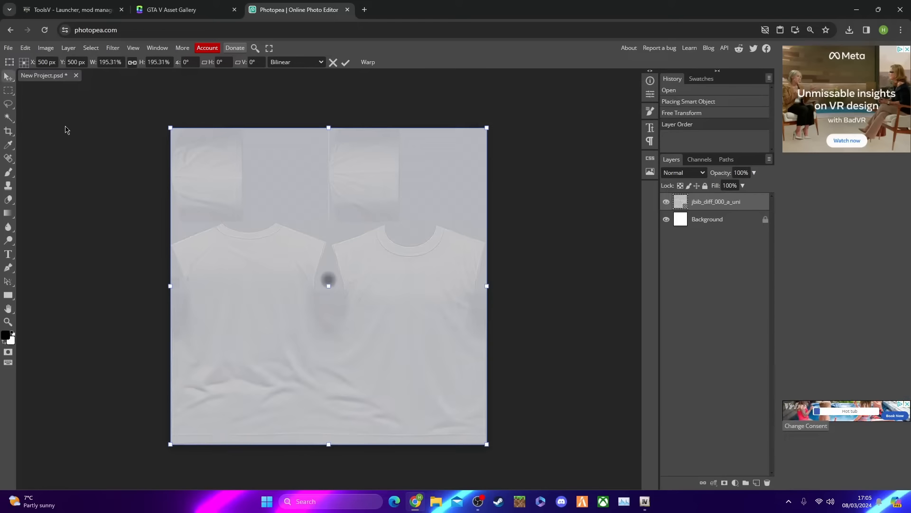
{"action": "key", "text": "Return"}
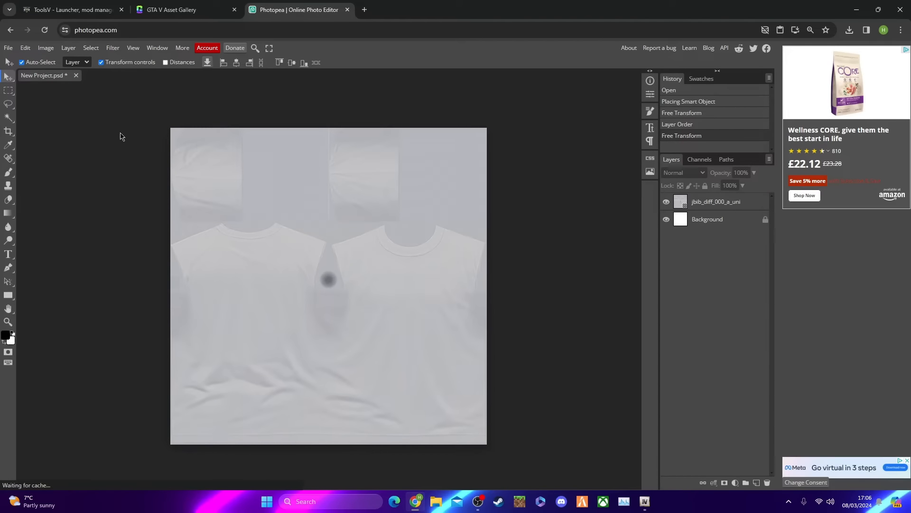
Draw a rectangle shape that extends slightly past all edges of the canvas, covering the whole shirt texture
{"action": "left_click", "coordinate": [9, 295]}
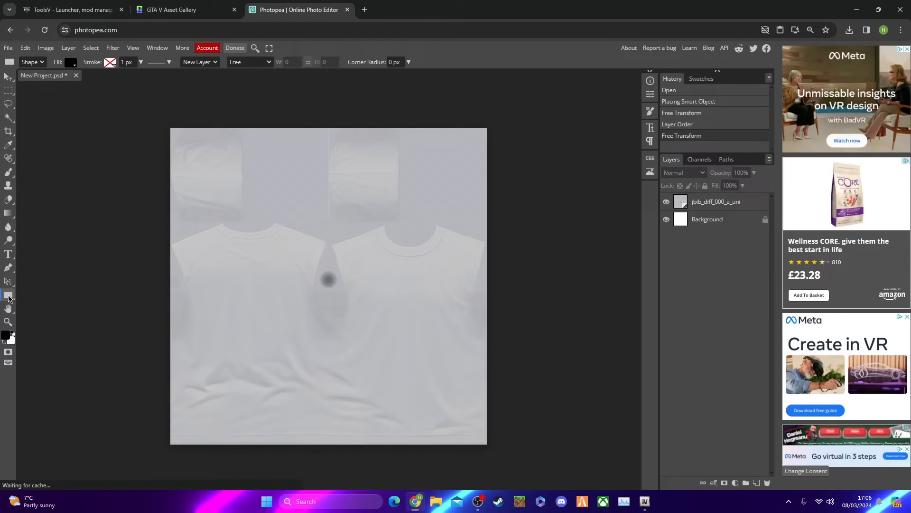
{"action": "right_click", "coordinate": [8, 297]}
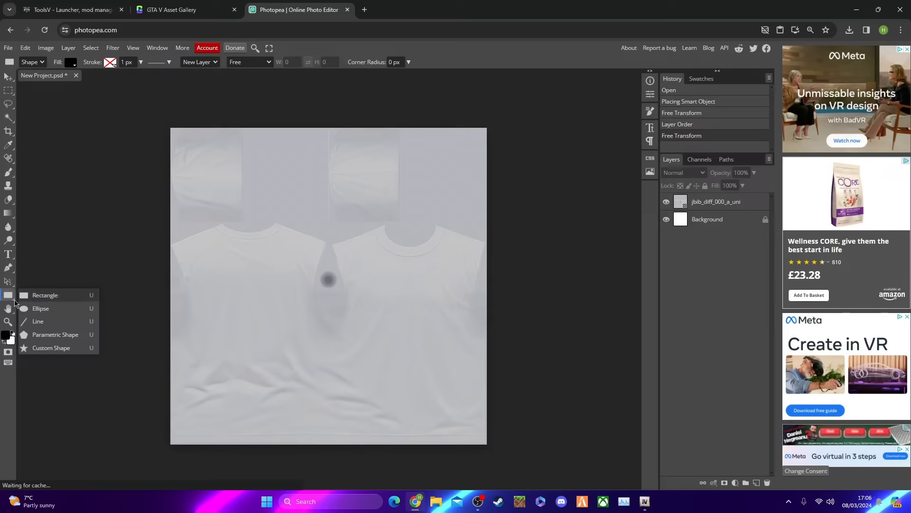
{"action": "left_click", "coordinate": [13, 297]}
{"action": "left_click_drag", "start_coordinate": [165, 122], "coordinate": [491, 446]}
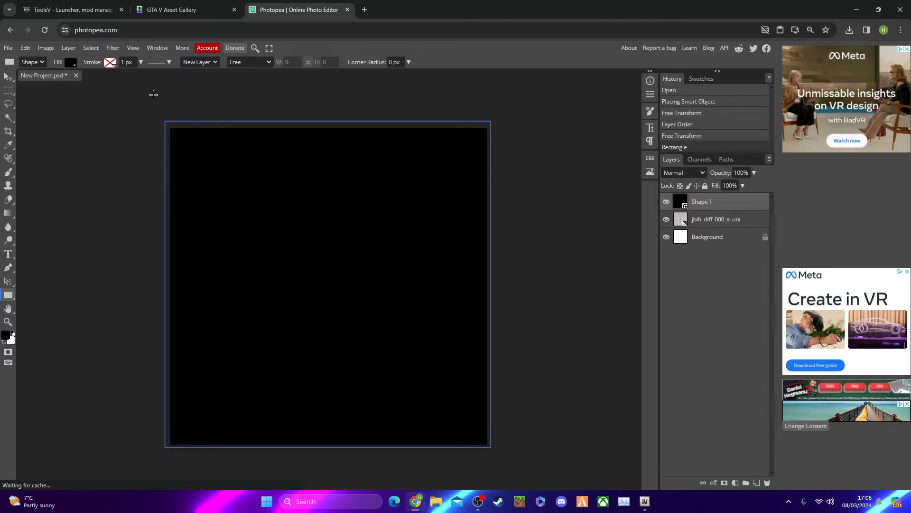
Set the rectangle's fill colour to grey 848484 and deselect the shape
{"action": "left_click", "coordinate": [71, 63]}
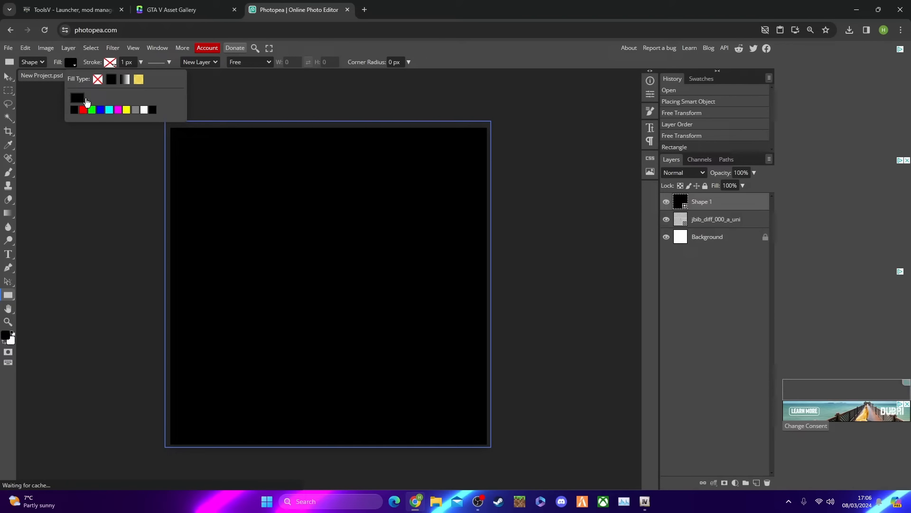
{"action": "left_click", "coordinate": [87, 101]}
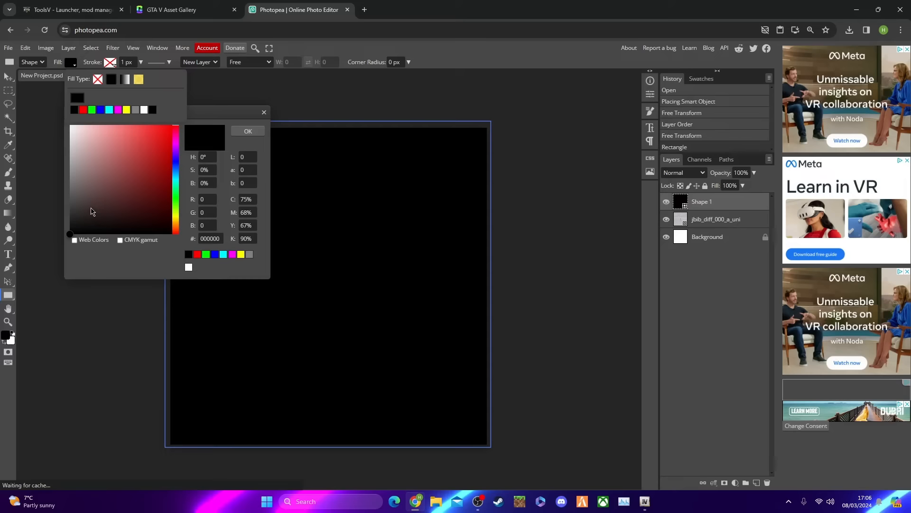
{"action": "left_click_drag", "start_coordinate": [76, 228], "coordinate": [70, 177]}
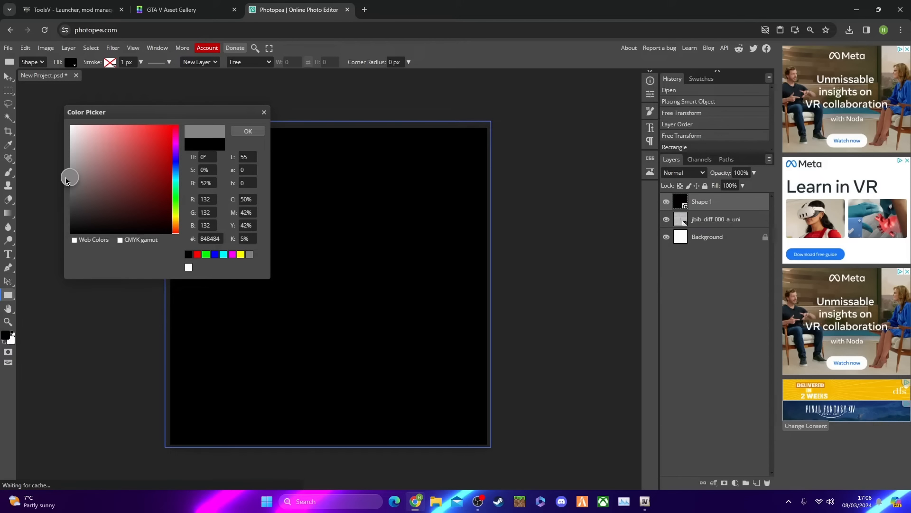
{"action": "left_click", "coordinate": [249, 133]}
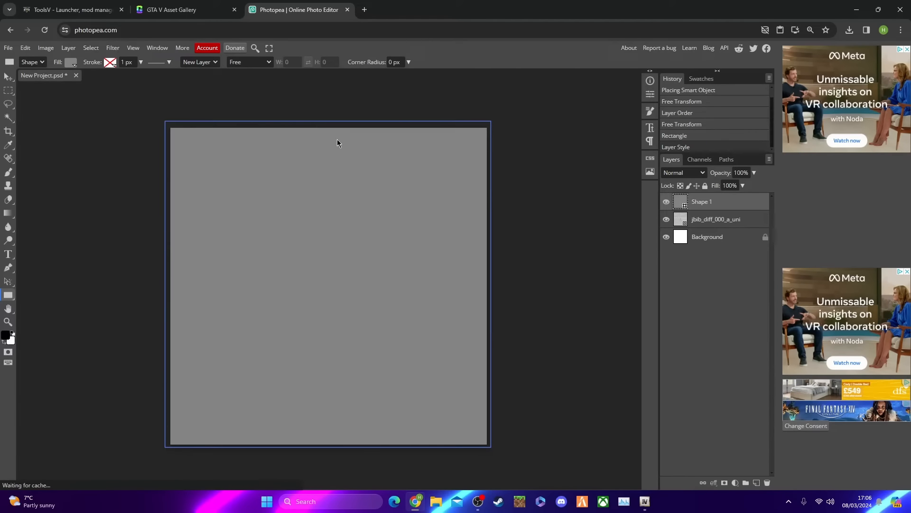
{"action": "left_click", "coordinate": [8, 77]}
{"action": "left_click", "coordinate": [34, 86]}
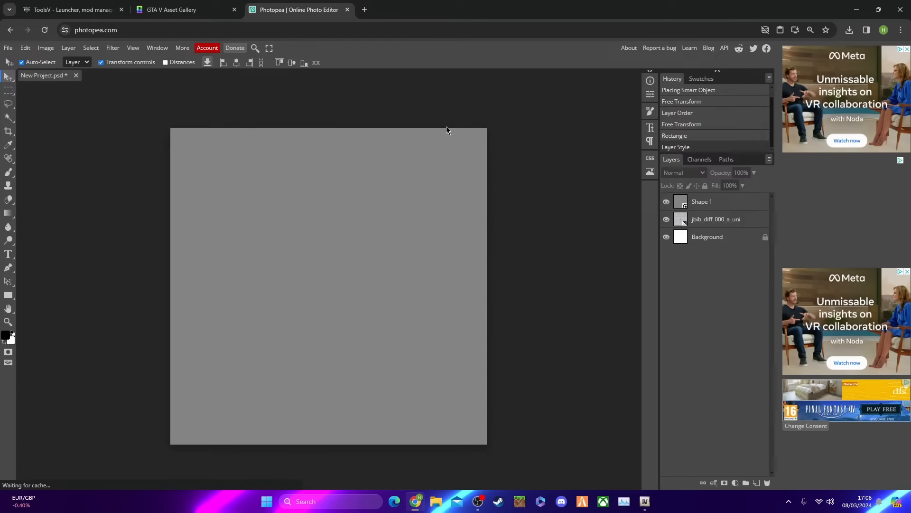
Try changing the Shape 1 layer's opacity, leave it at 100%, and hide the layer
{"action": "left_click", "coordinate": [716, 205]}
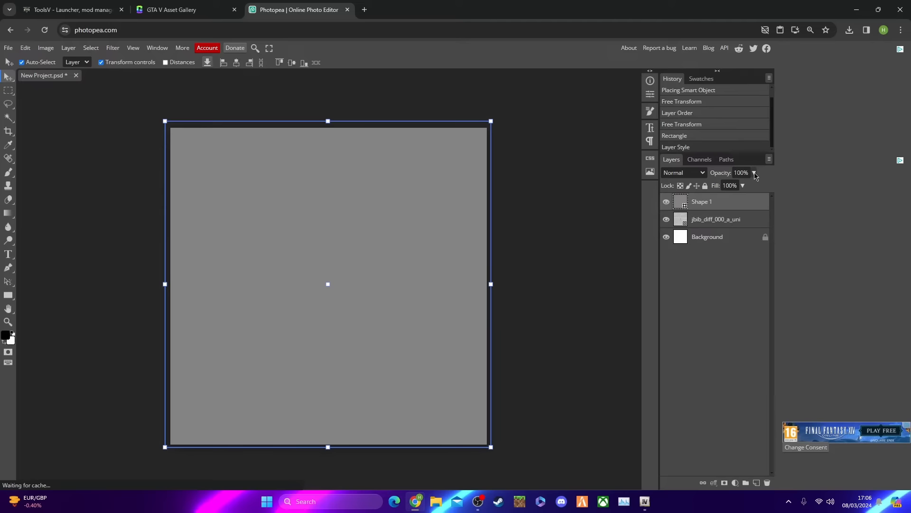
{"action": "mouse_move", "coordinate": [754, 185]}
{"action": "left_mouse_down"}
{"action": "mouse_move", "coordinate": [712, 191]}
{"action": "mouse_move", "coordinate": [767, 187]}
{"action": "left_mouse_up"}
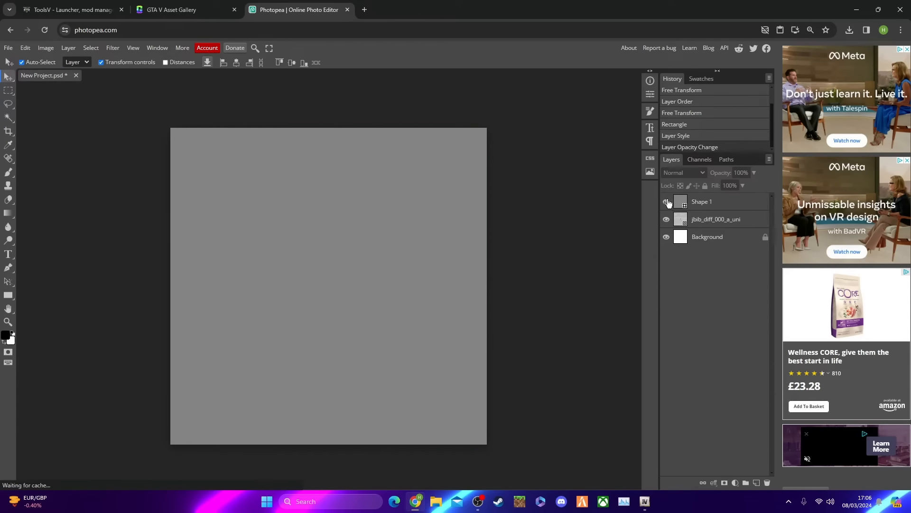
{"action": "left_click", "coordinate": [666, 202]}
{"action": "left_click", "coordinate": [666, 204]}
{"action": "left_click", "coordinate": [666, 204]}
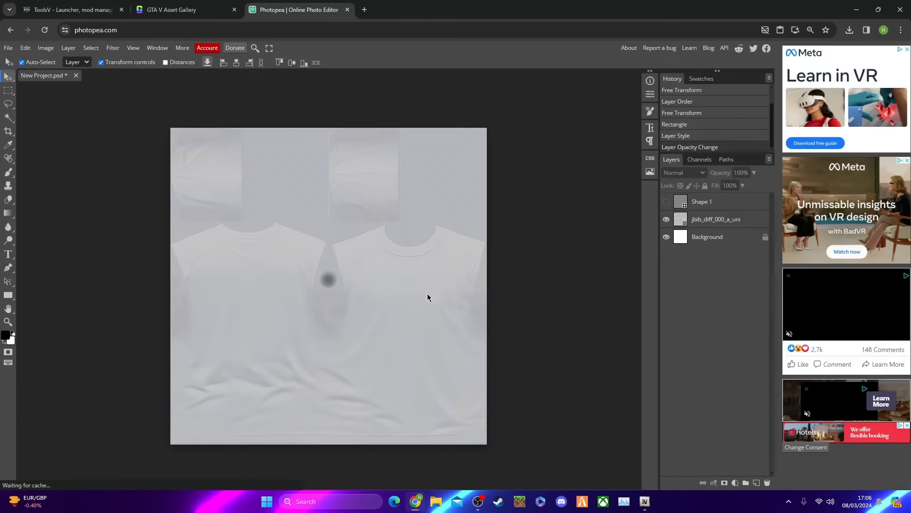
Add a text box across the middle of the shirt texture reading Collective Clothing at 42 px
{"action": "left_click", "coordinate": [8, 254]}
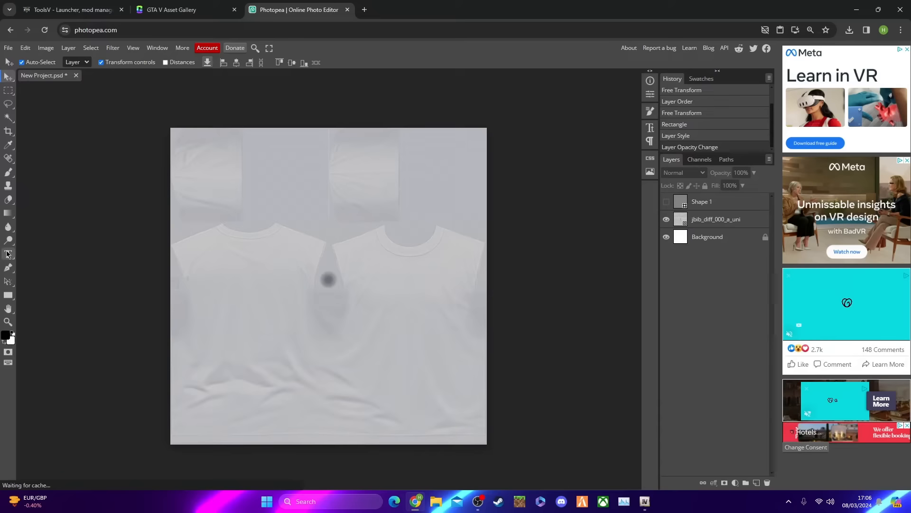
{"action": "left_click_drag", "start_coordinate": [242, 272], "coordinate": [386, 340]}
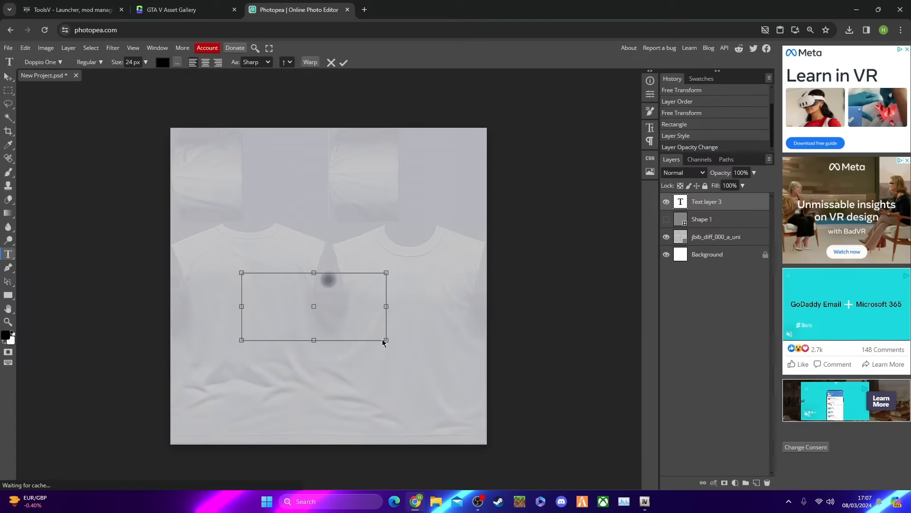
{"action": "type", "text": "Colle"}
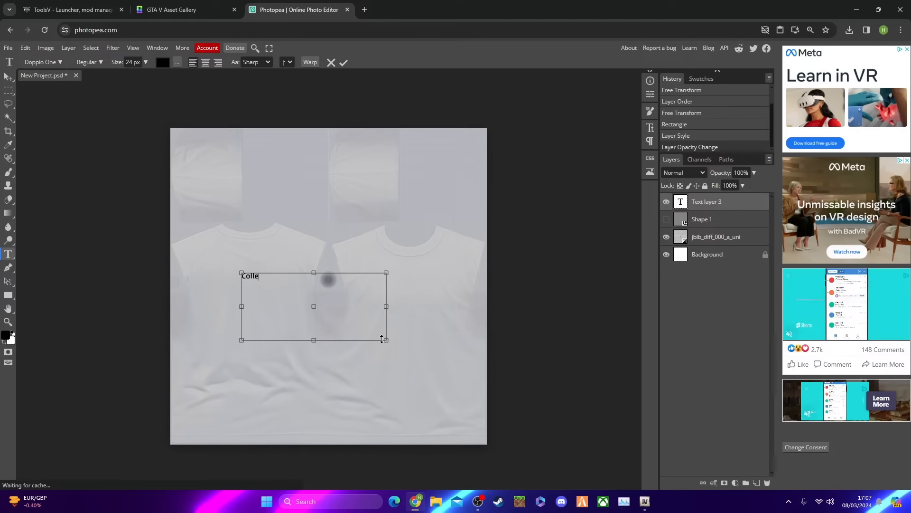
{"action": "type", "text": "ctive Clothing"}
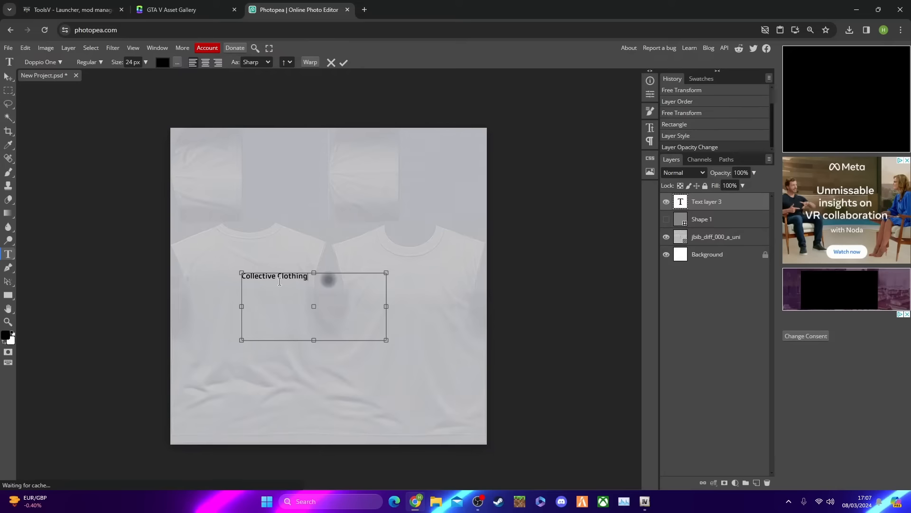
{"action": "key", "text": "ctrl+a"}
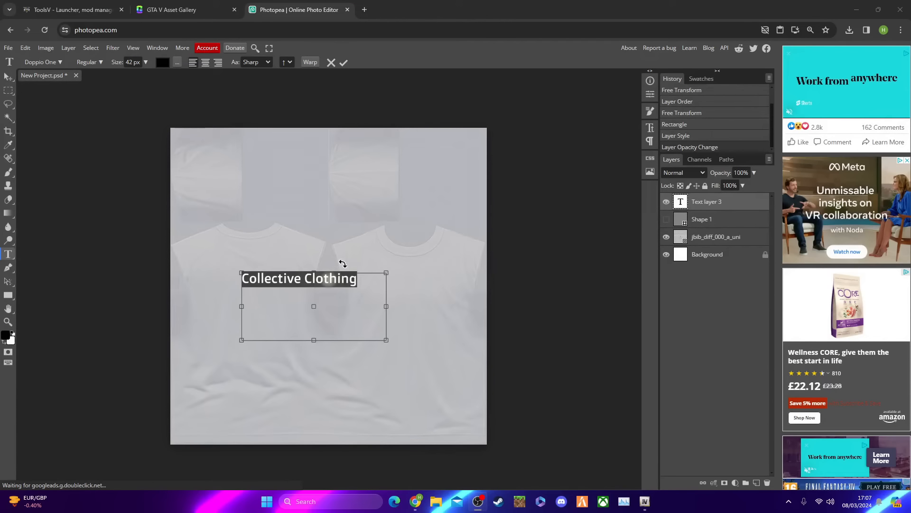
{"action": "left_click", "coordinate": [9, 77]}
{"action": "left_click", "coordinate": [68, 137]}
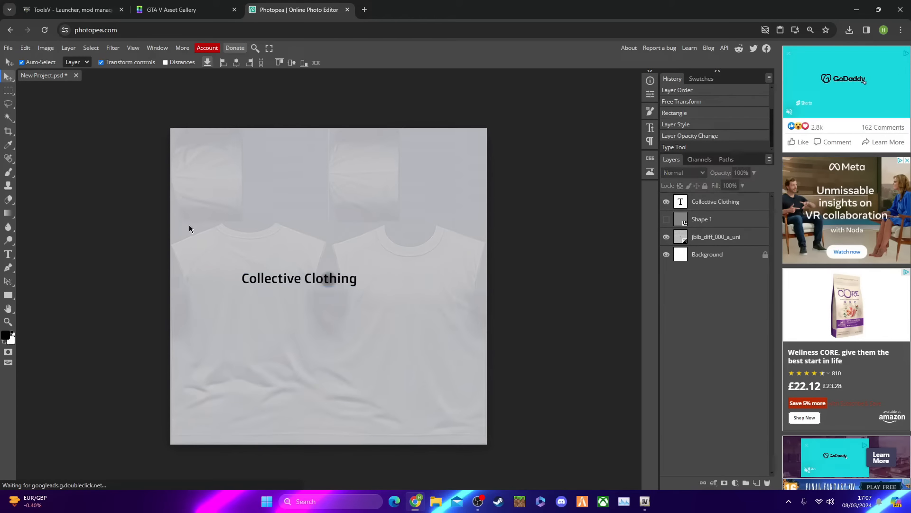
Move the Collective Clothing text onto the chest of the left shirt panel and scale it to 72.56%
{"action": "left_click_drag", "start_coordinate": [269, 281], "coordinate": [230, 278]}
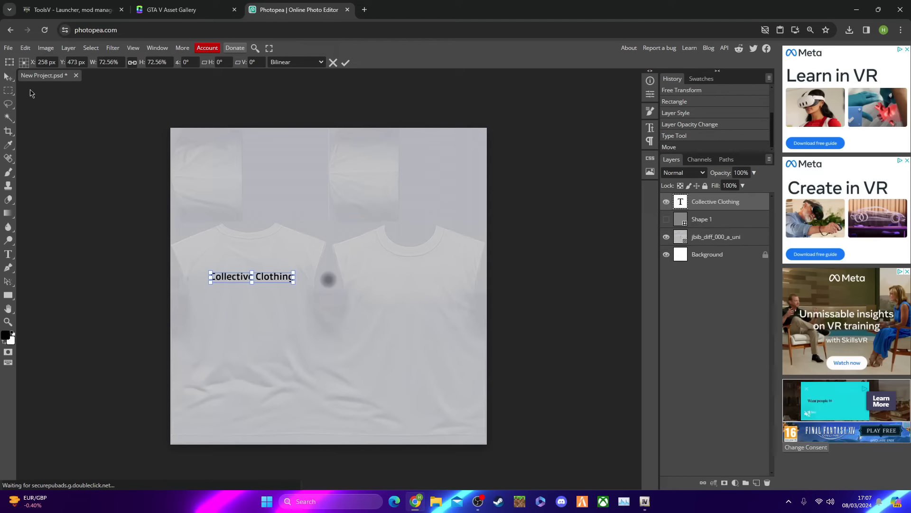
{"action": "left_click", "coordinate": [9, 80]}
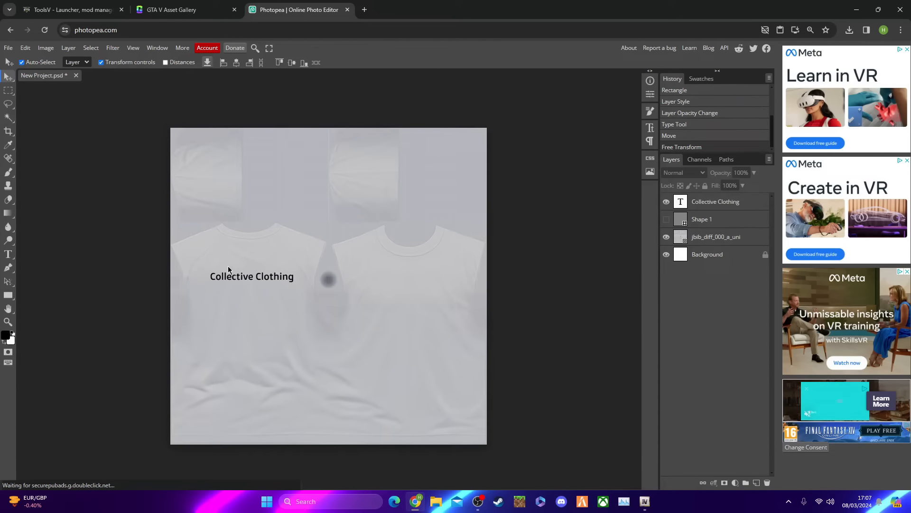
Open the blending options of the Collective Clothing text layer
{"action": "left_click", "coordinate": [719, 209]}
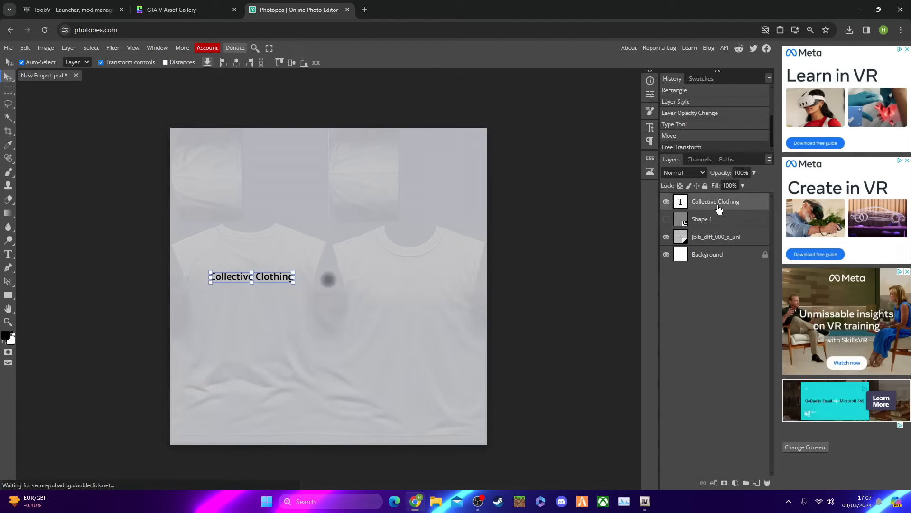
{"action": "right_click", "coordinate": [719, 209]}
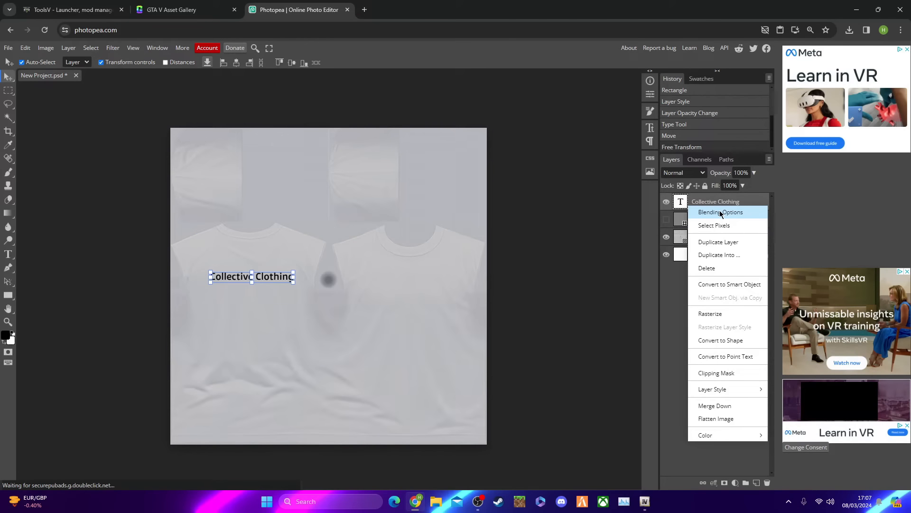
{"action": "left_click", "coordinate": [721, 213]}
{"action": "left_click_drag", "start_coordinate": [69, 111], "coordinate": [296, 118]}
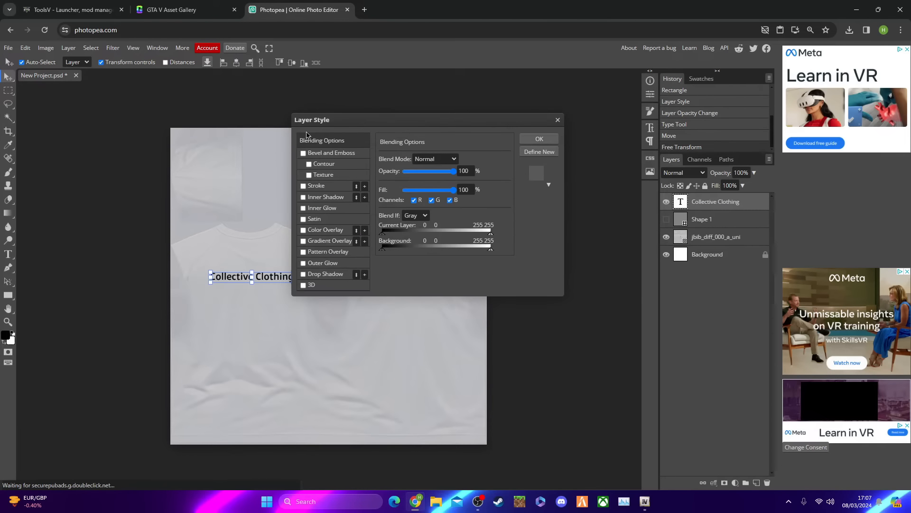
Try the Satin and 3D layer effects on the Collective Clothing text
{"action": "left_click", "coordinate": [304, 219]}
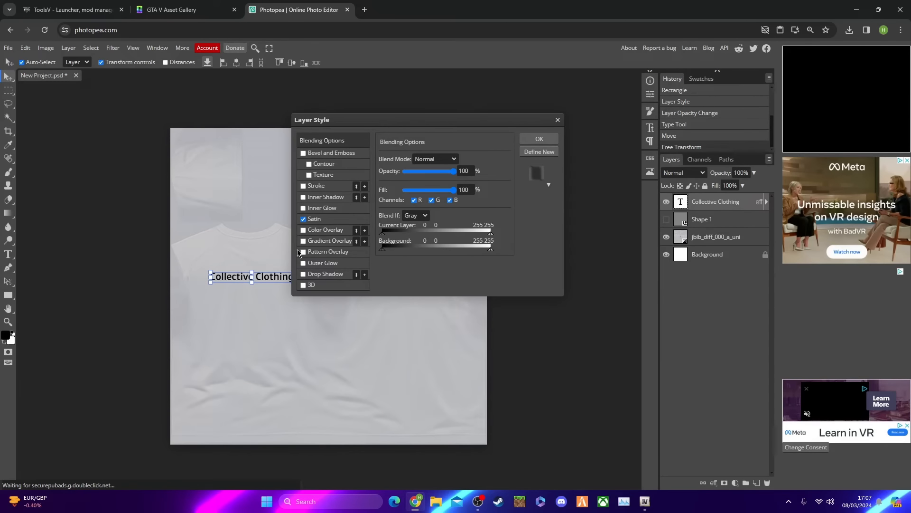
{"action": "left_click", "coordinate": [303, 219]}
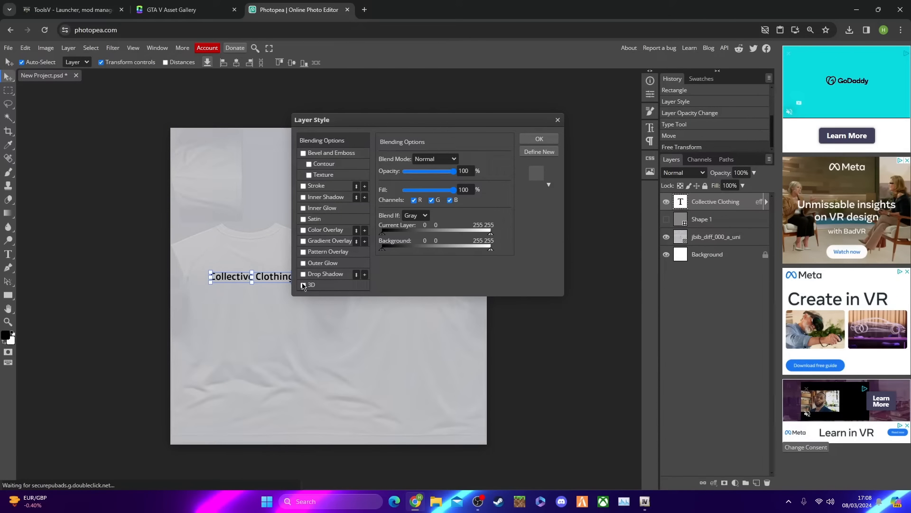
{"action": "left_click", "coordinate": [325, 284]}
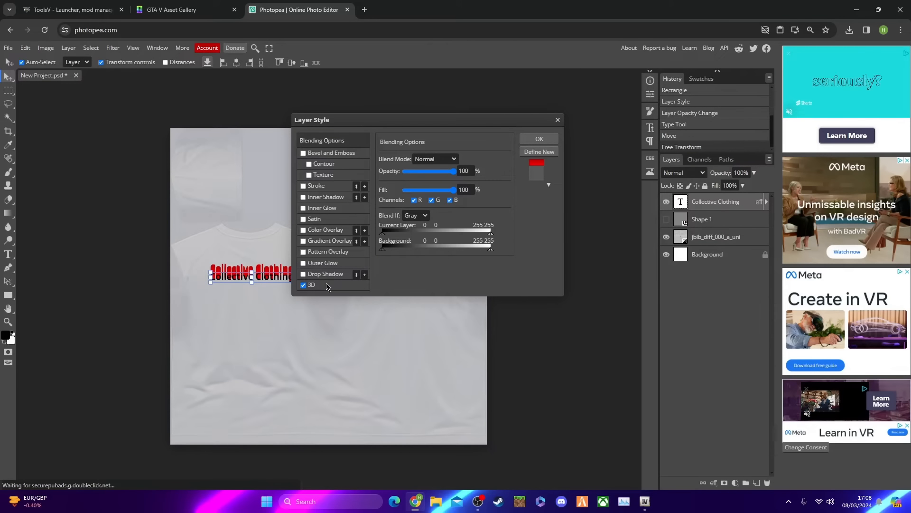
{"action": "left_click", "coordinate": [304, 285]}
Apply a Drop Shadow effect to the Collective Clothing text and deselect the layer
{"action": "left_click", "coordinate": [304, 274]}
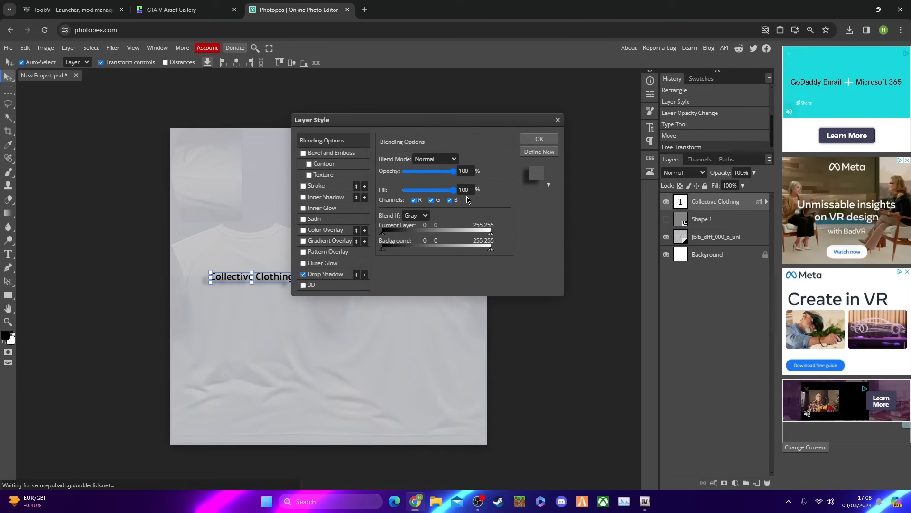
{"action": "left_click", "coordinate": [539, 141]}
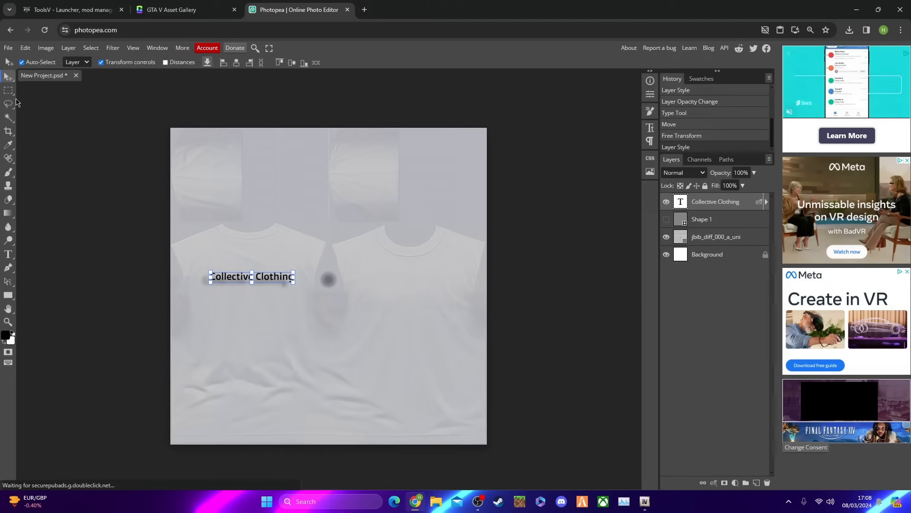
{"action": "left_click", "coordinate": [105, 154]}
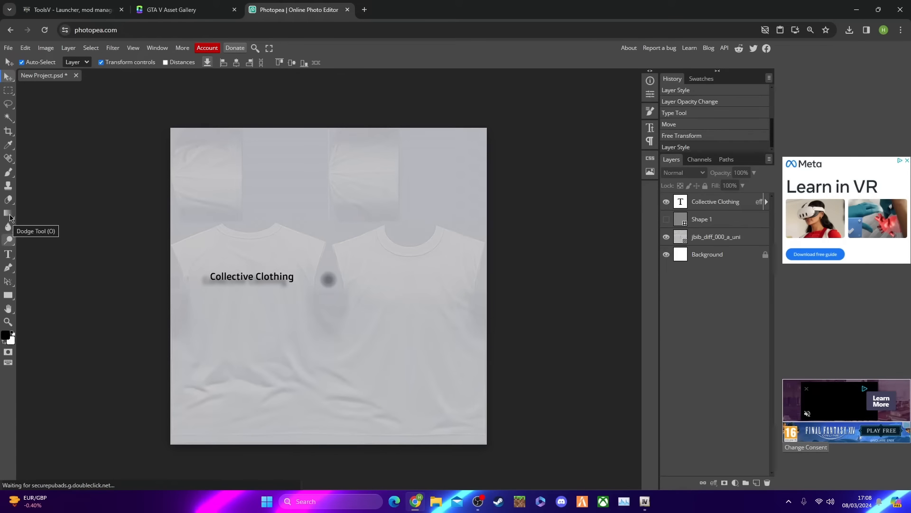
Draw a grey circle with the Ellipse tool on the right shirt panel, deleting a first oval attempt
{"action": "left_click", "coordinate": [7, 296]}
{"action": "right_click", "coordinate": [7, 297]}
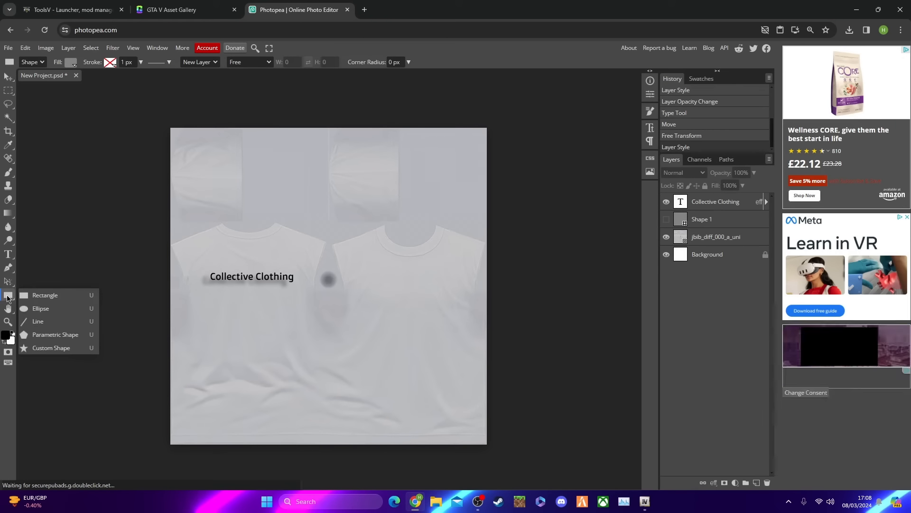
{"action": "left_click", "coordinate": [41, 312]}
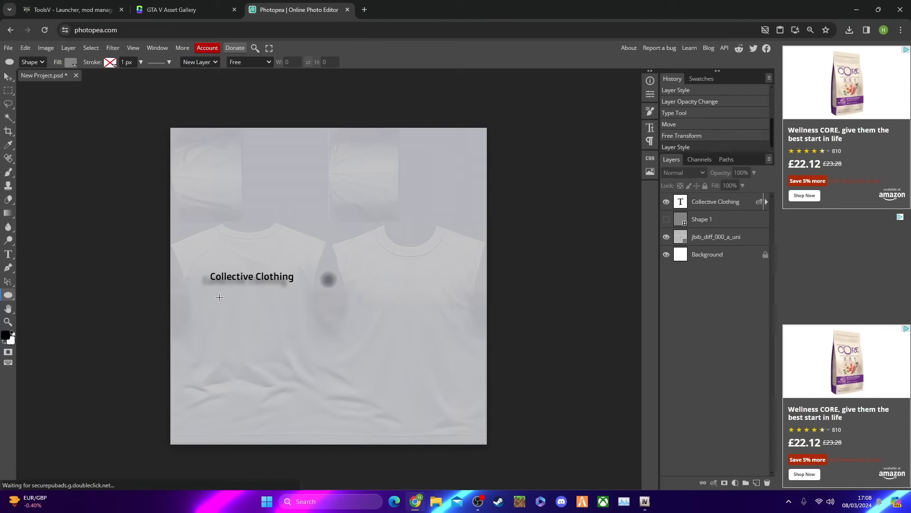
{"action": "left_click_drag", "start_coordinate": [359, 264], "coordinate": [424, 360]}
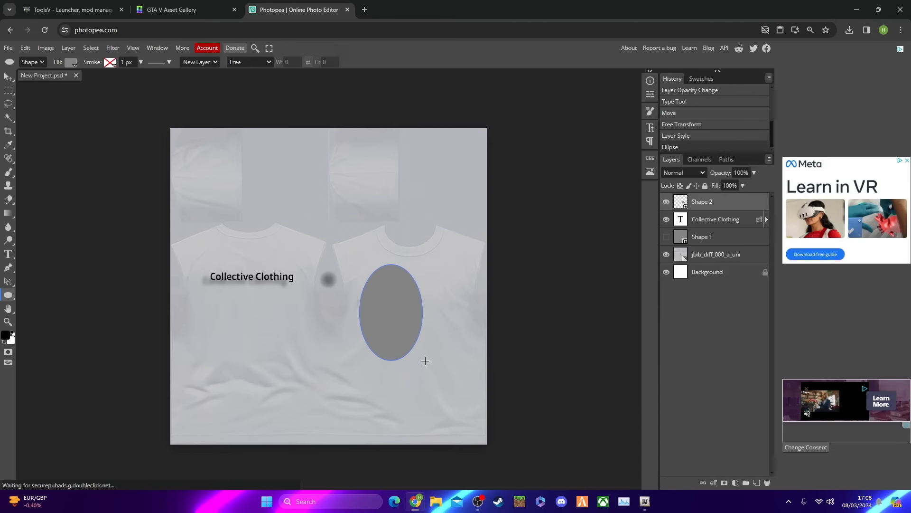
{"action": "key", "text": "Delete"}
{"action": "left_click_drag", "start_coordinate": [364, 287], "coordinate": [445, 355]}
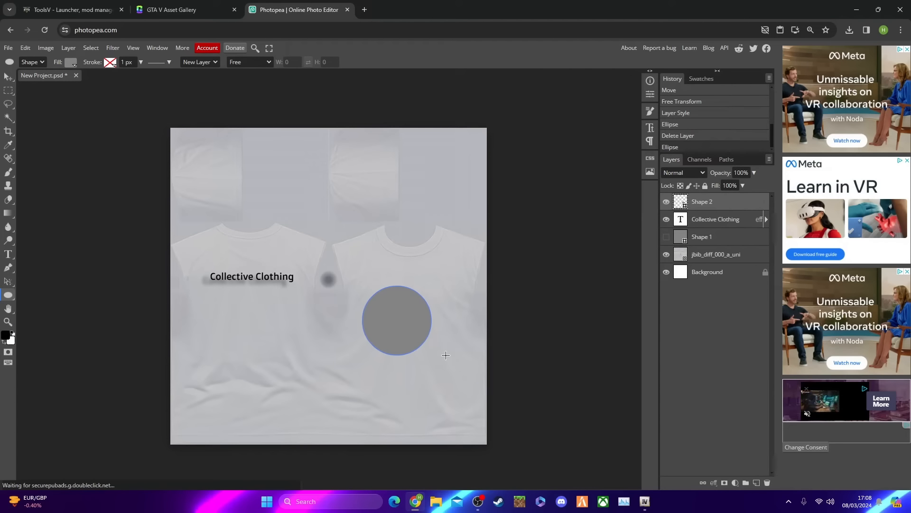
Remove the fill of the circle on the right shirt panel and give it a solid black 9.5 px stroke
{"action": "left_click", "coordinate": [73, 64]}
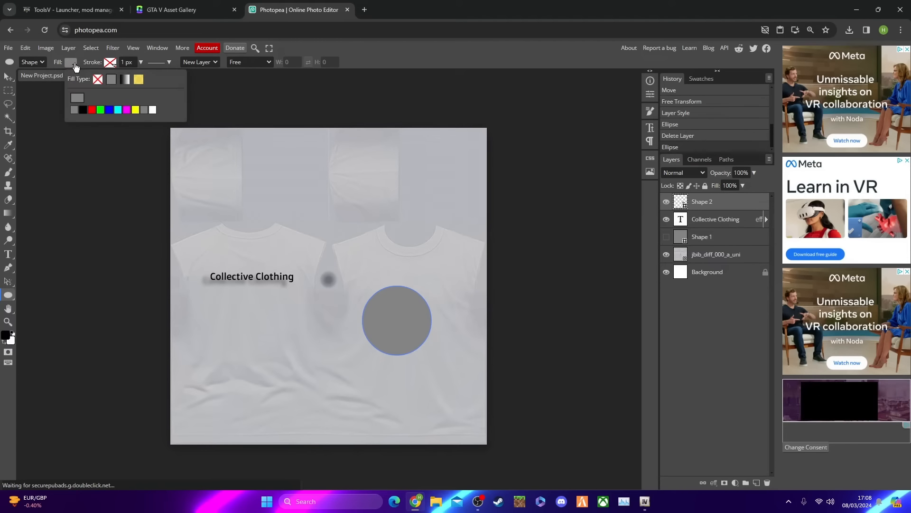
{"action": "left_click", "coordinate": [98, 79]}
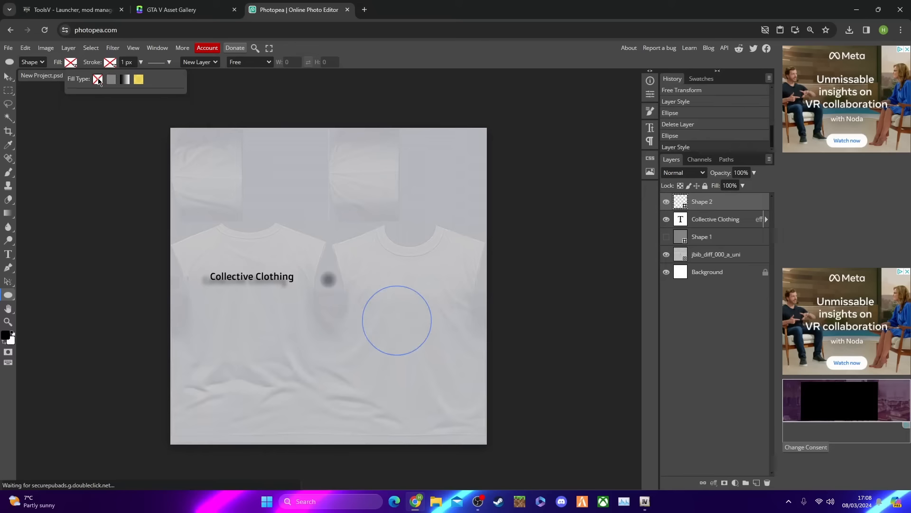
{"action": "left_click", "coordinate": [113, 63]}
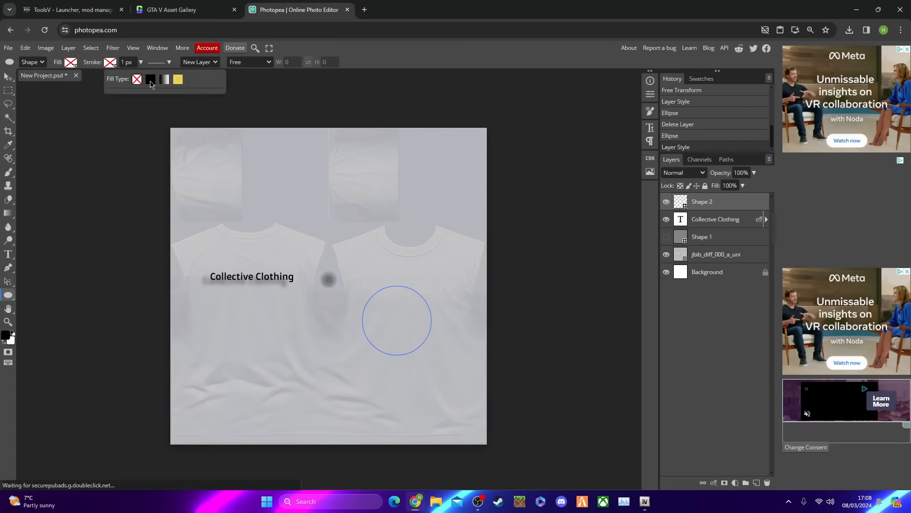
{"action": "left_click", "coordinate": [150, 80]}
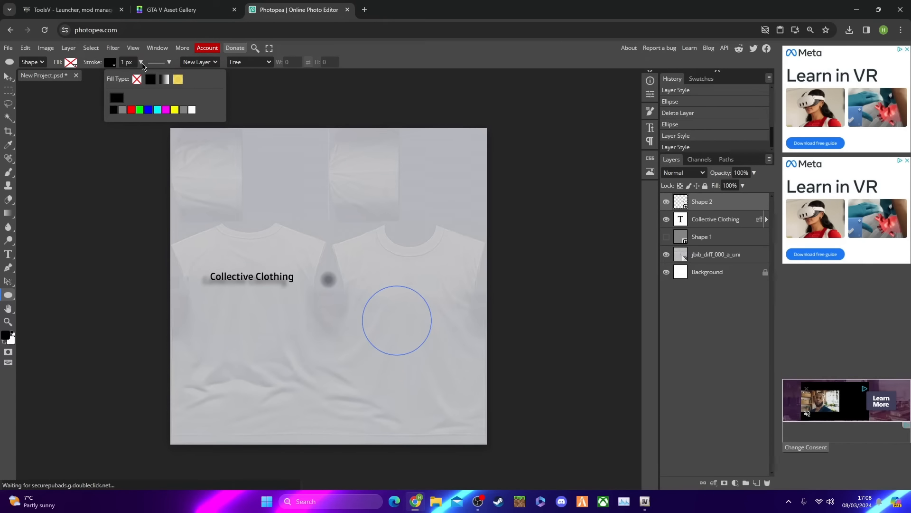
{"action": "left_click", "coordinate": [140, 63]}
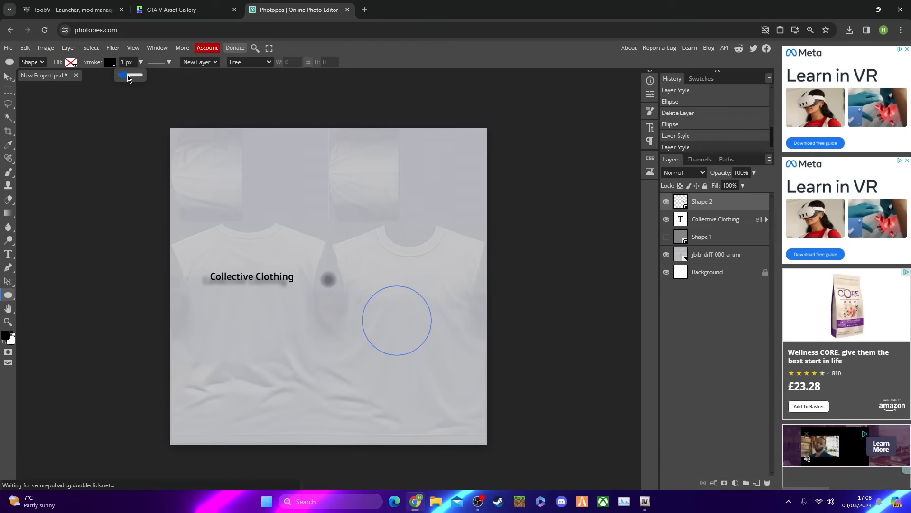
{"action": "left_click_drag", "start_coordinate": [128, 77], "coordinate": [131, 76]}
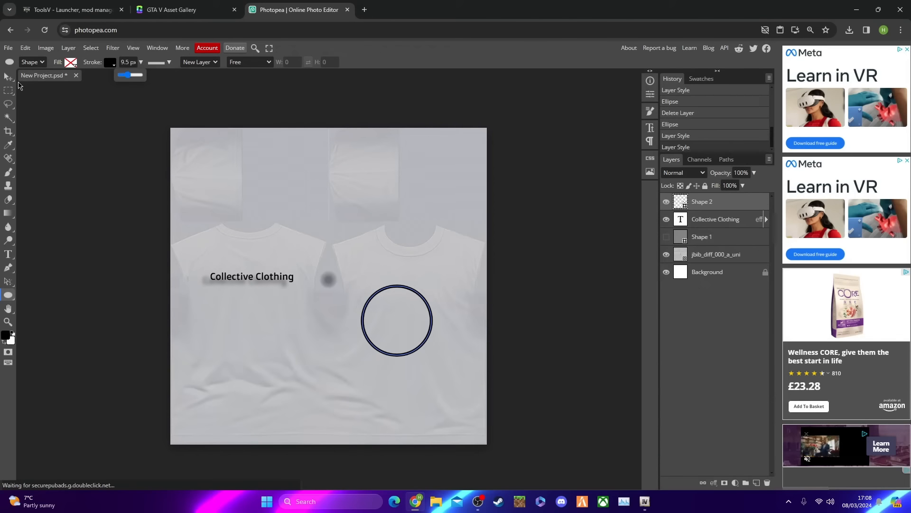
Move the black ring onto the left shirt panel, just below the Collective Clothing text
{"action": "left_click", "coordinate": [9, 78]}
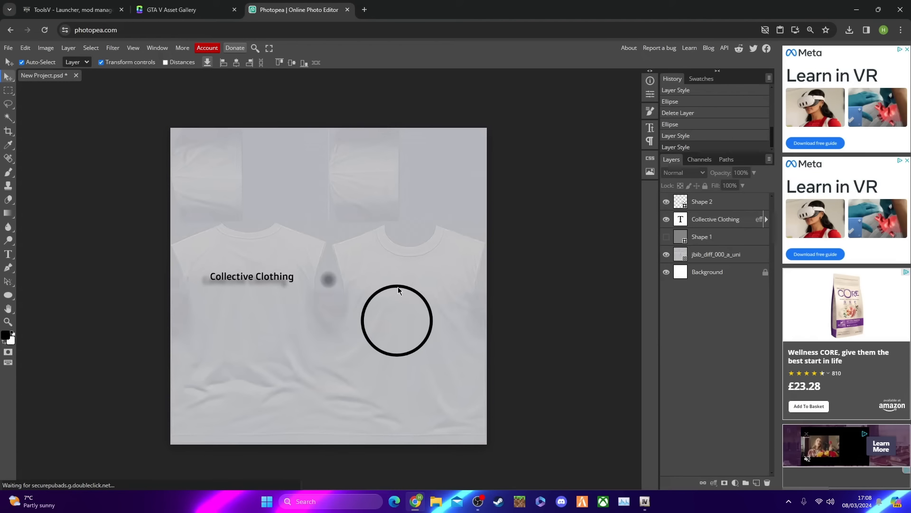
{"action": "left_click_drag", "start_coordinate": [399, 291], "coordinate": [249, 277]}
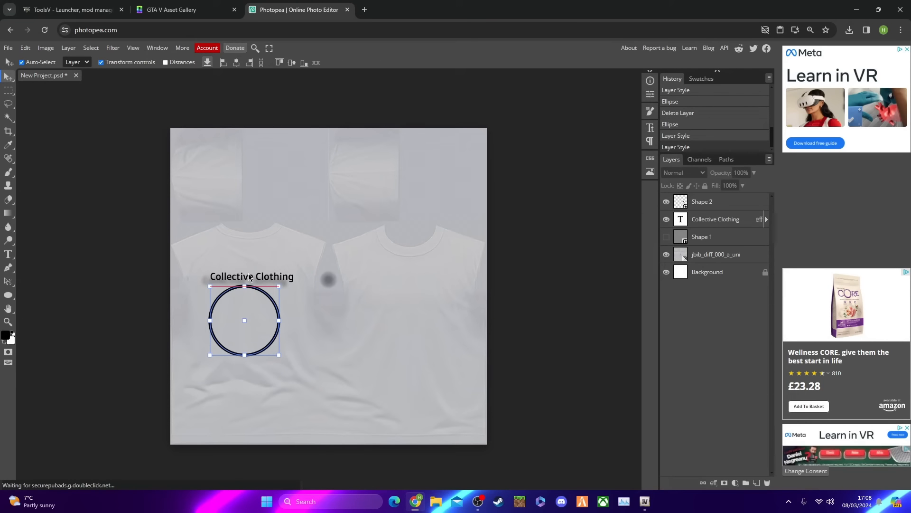
Break the Collective Clothing text into two lines, with Clothing below Collective
{"action": "left_click", "coordinate": [249, 277]}
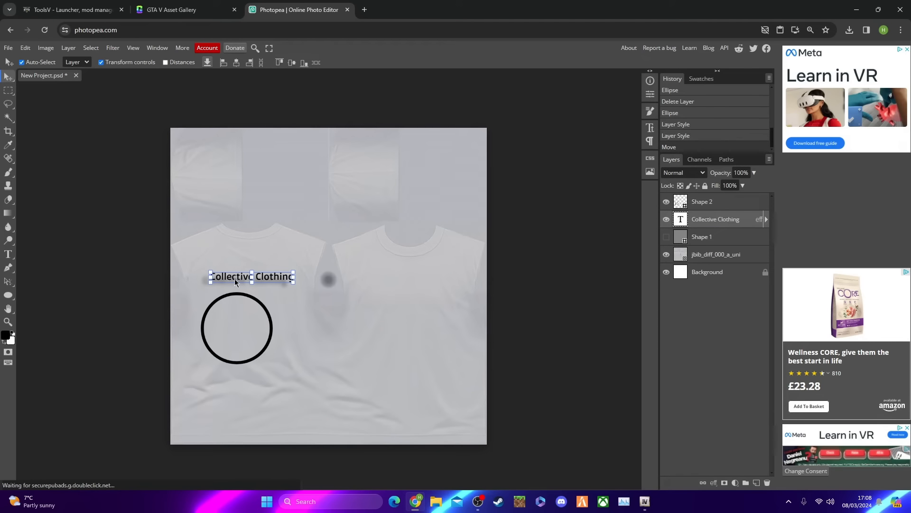
{"action": "double_click", "coordinate": [235, 278]}
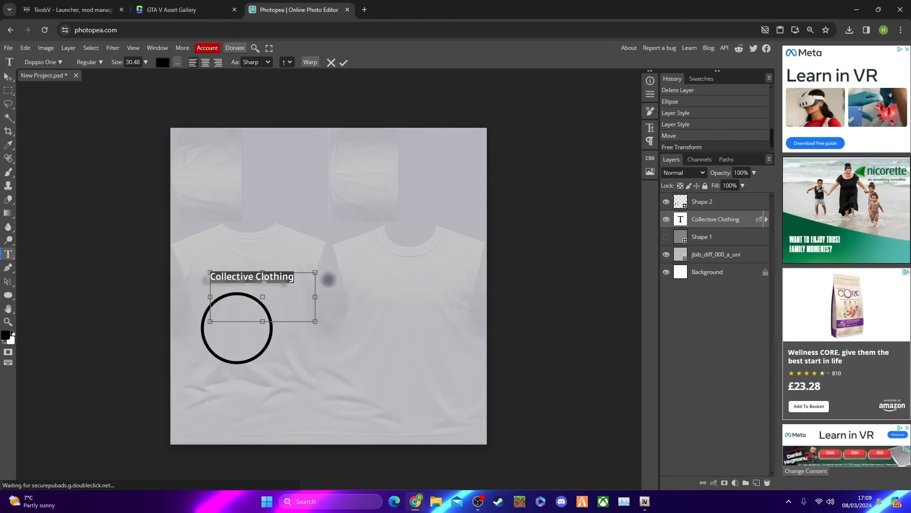
{"action": "left_click", "coordinate": [263, 280]}
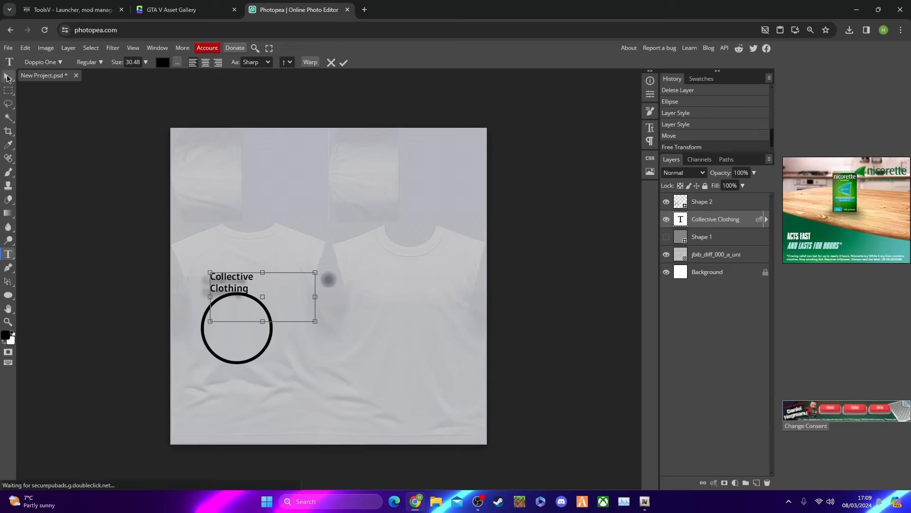
{"action": "left_click", "coordinate": [7, 77]}
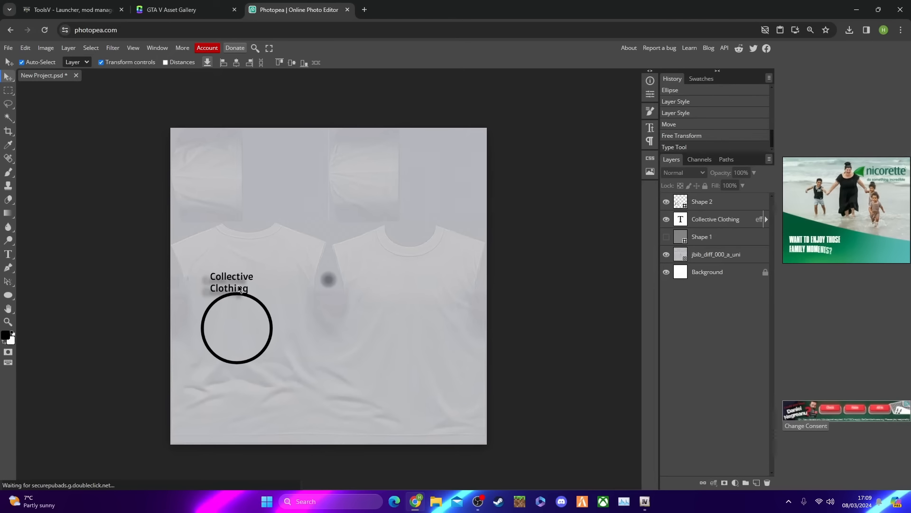
Position the two-line Collective Clothing text in the centre of the black ring and deselect it
{"action": "left_click_drag", "start_coordinate": [238, 289], "coordinate": [241, 317]}
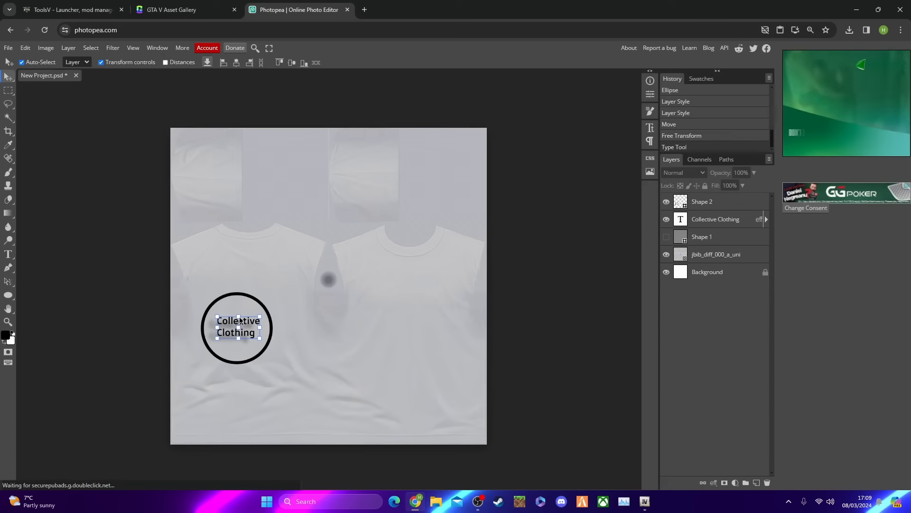
{"action": "left_click", "coordinate": [48, 108]}
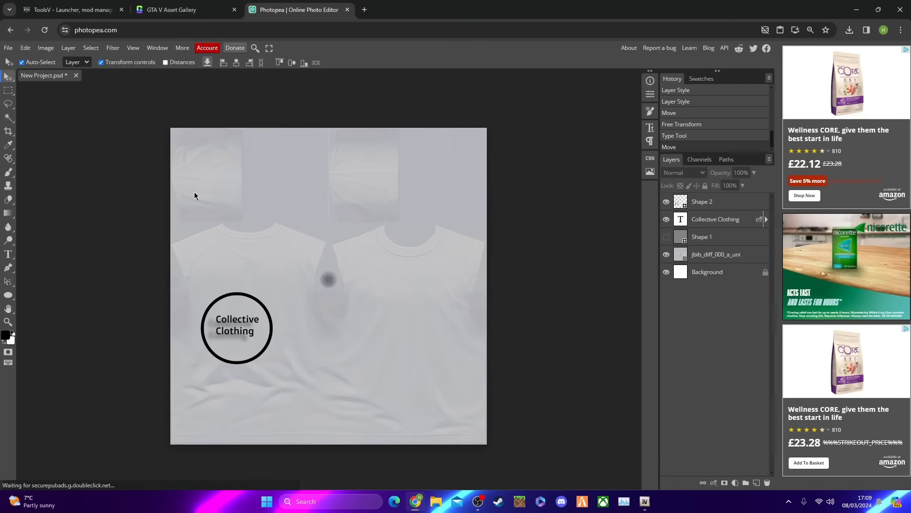
{"action": "left_click_drag", "start_coordinate": [244, 321], "coordinate": [244, 322]}
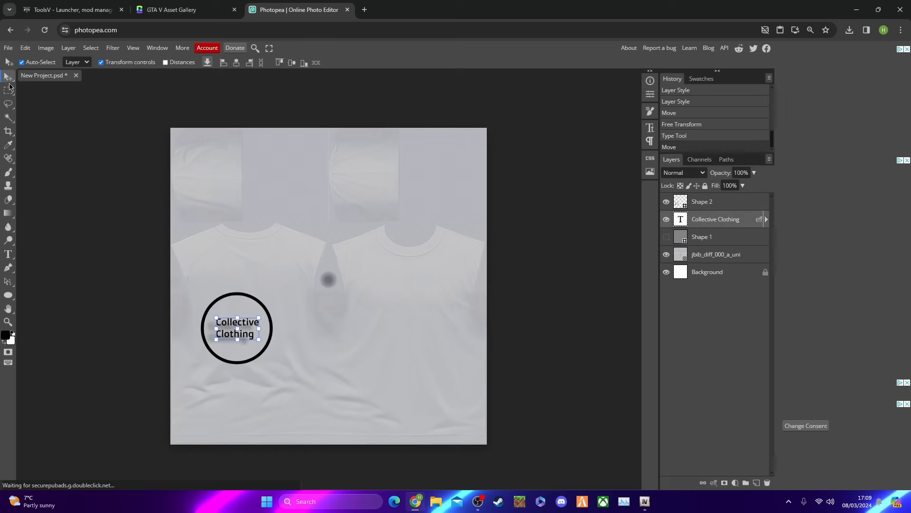
{"action": "left_click", "coordinate": [48, 91]}
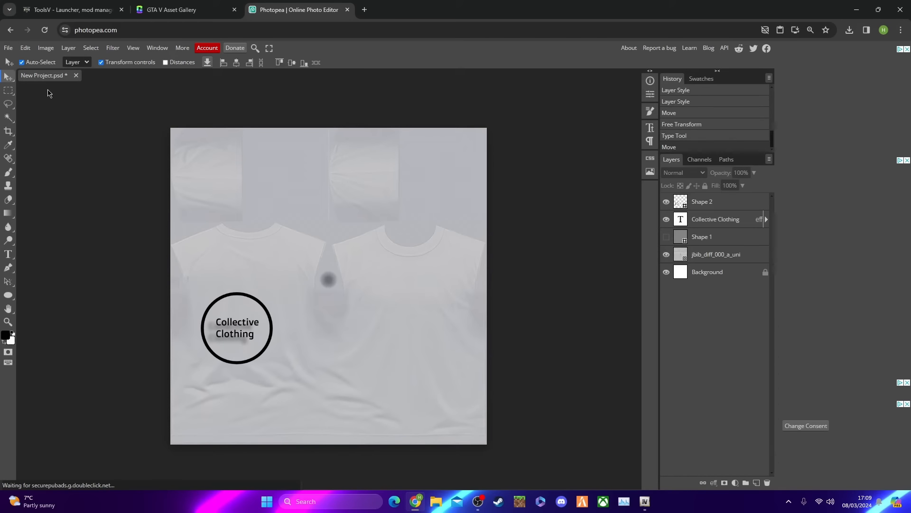
Toggle the visibility of the Shape 1 layer to compare the design, and leave the layer shown
{"action": "left_click", "coordinate": [666, 237]}
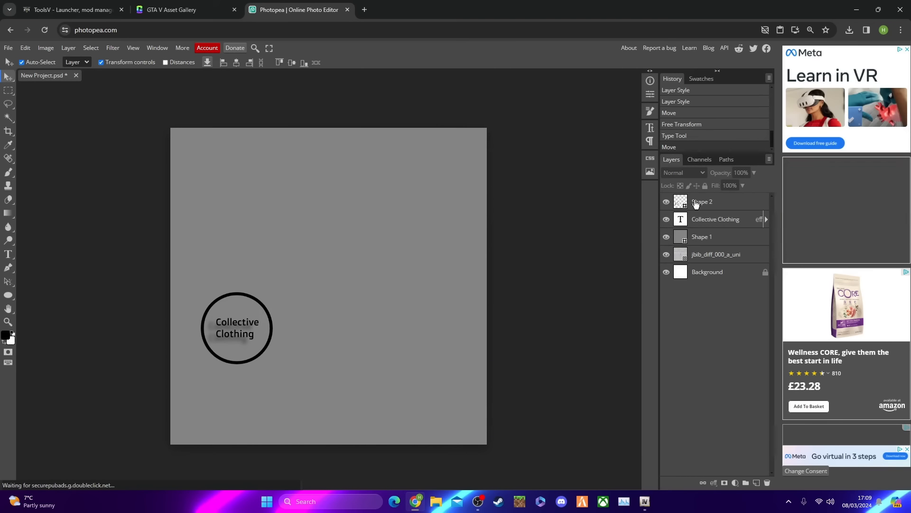
{"action": "left_click", "coordinate": [667, 237]}
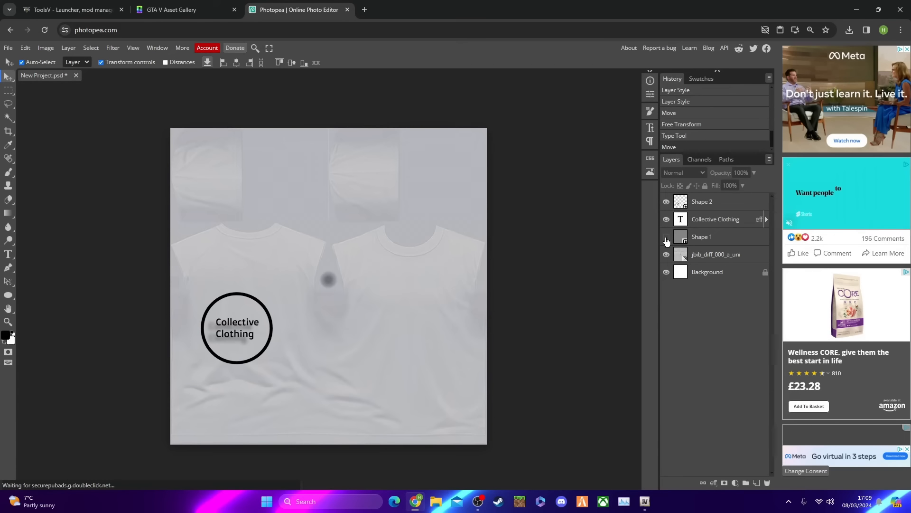
{"action": "left_click", "coordinate": [667, 237]}
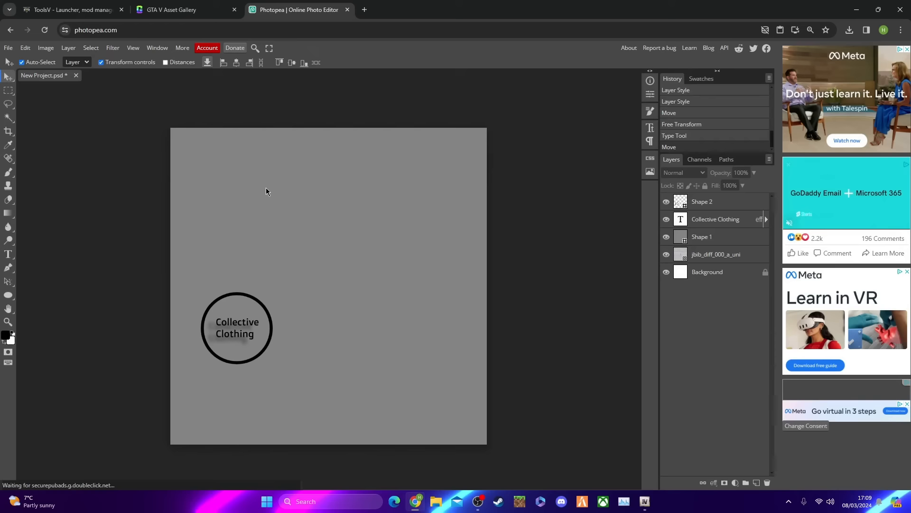
Export the design as a PNG file named YT tutorial
{"action": "left_click", "coordinate": [9, 49]}
{"action": "mouse_move", "coordinate": [40, 171]}
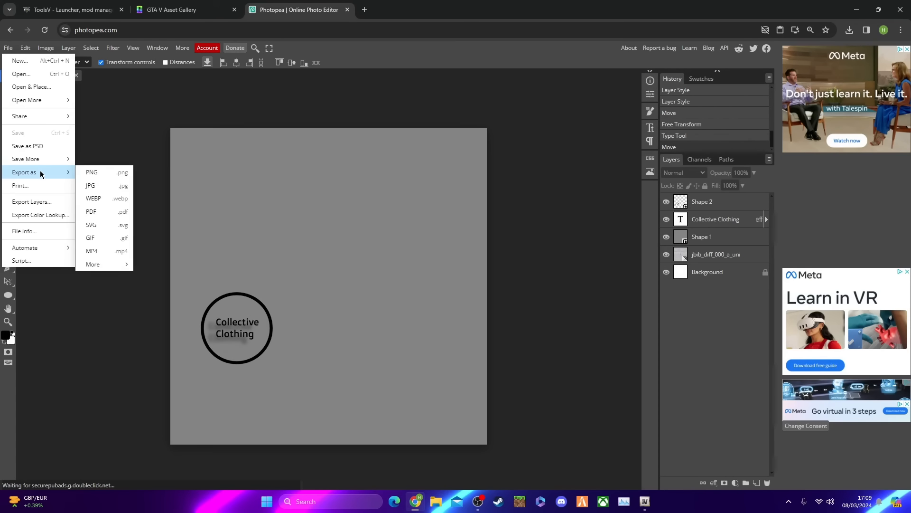
{"action": "left_click", "coordinate": [102, 169]}
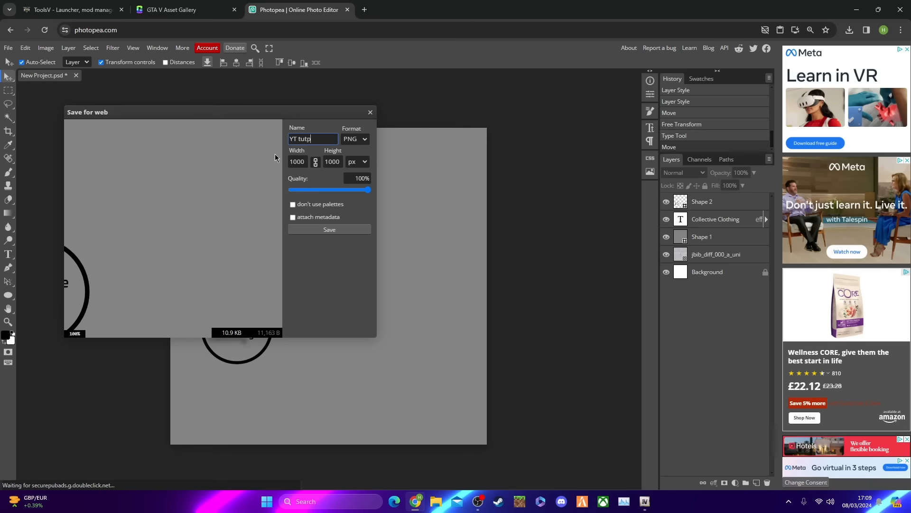
{"action": "type", "text": "orial"}
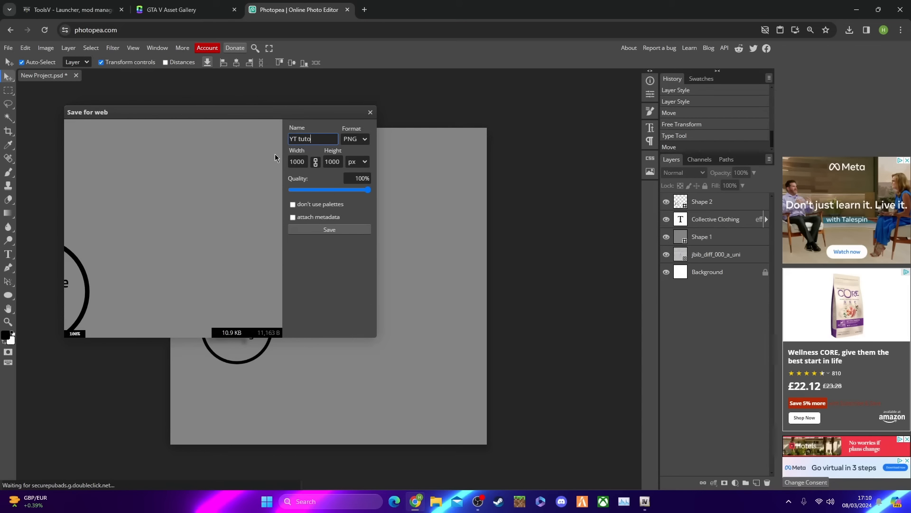
{"action": "left_click", "coordinate": [323, 229]}
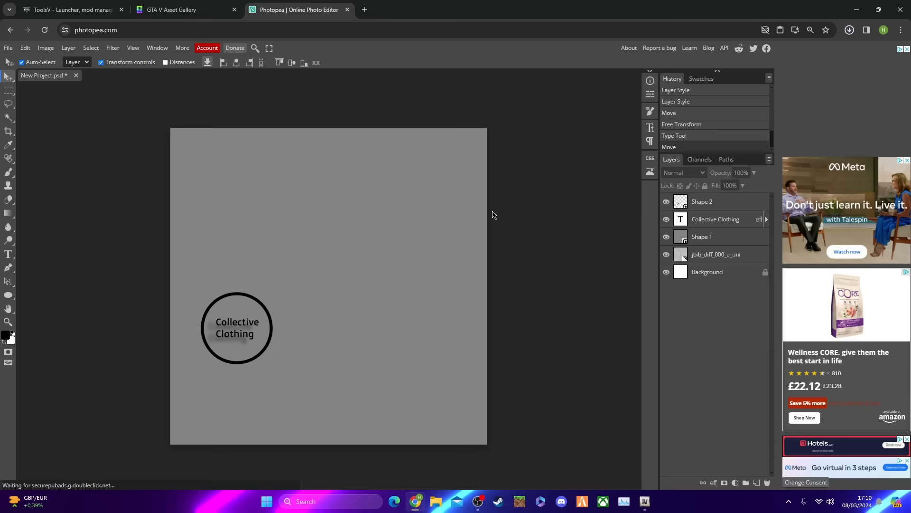
{"action": "left_click", "coordinate": [438, 504]}
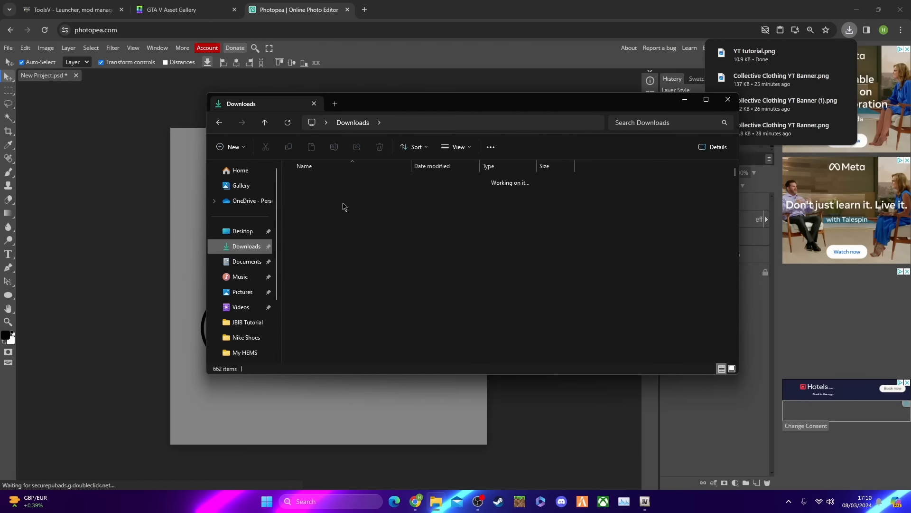
{"action": "left_click", "coordinate": [363, 198]}
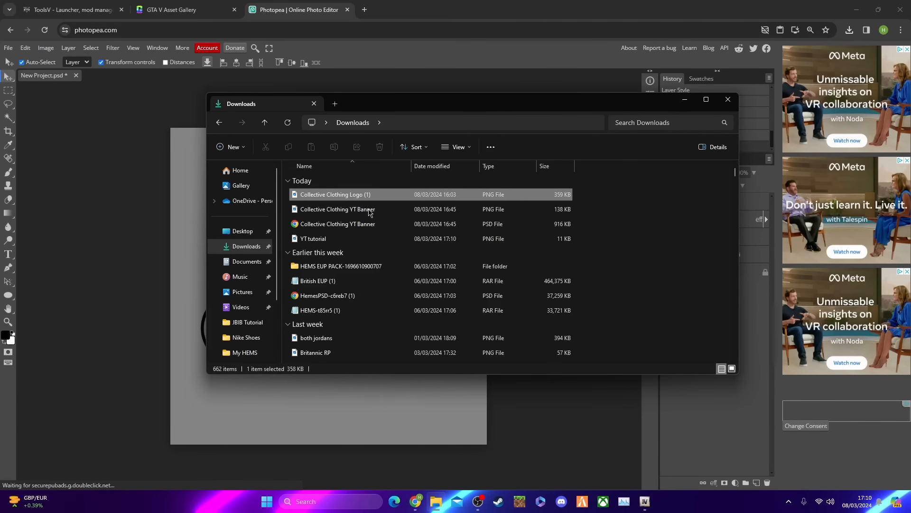
{"action": "right_click", "coordinate": [370, 211]}
{"action": "key", "text": "Escape"}
{"action": "left_click", "coordinate": [240, 231]}
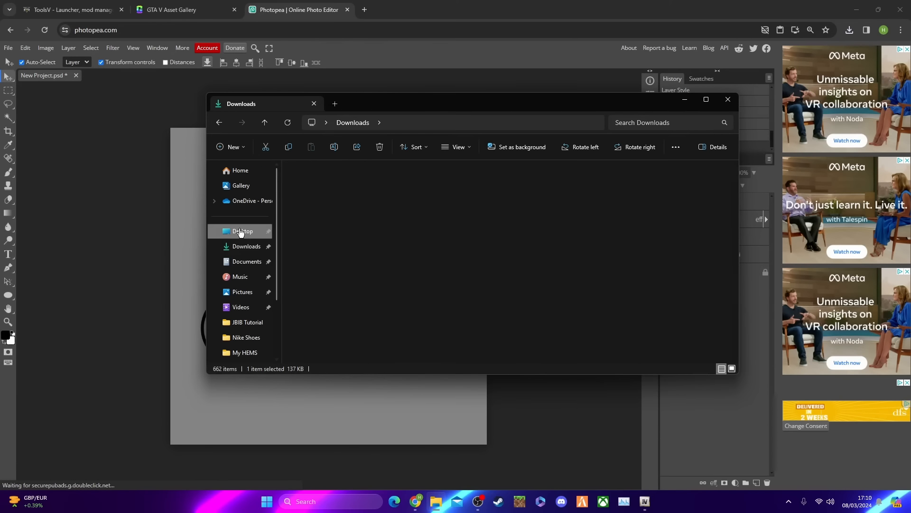
{"action": "left_click", "coordinate": [245, 246]}
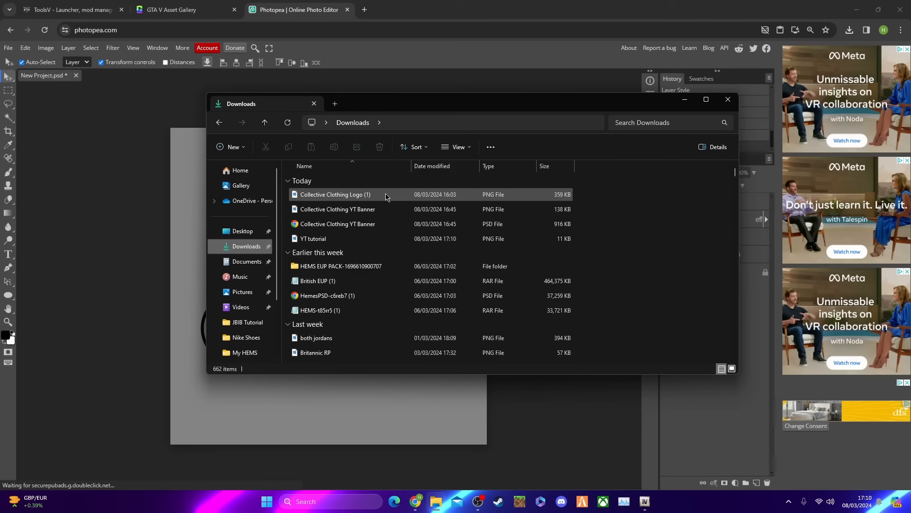
{"action": "left_click", "coordinate": [728, 100]}
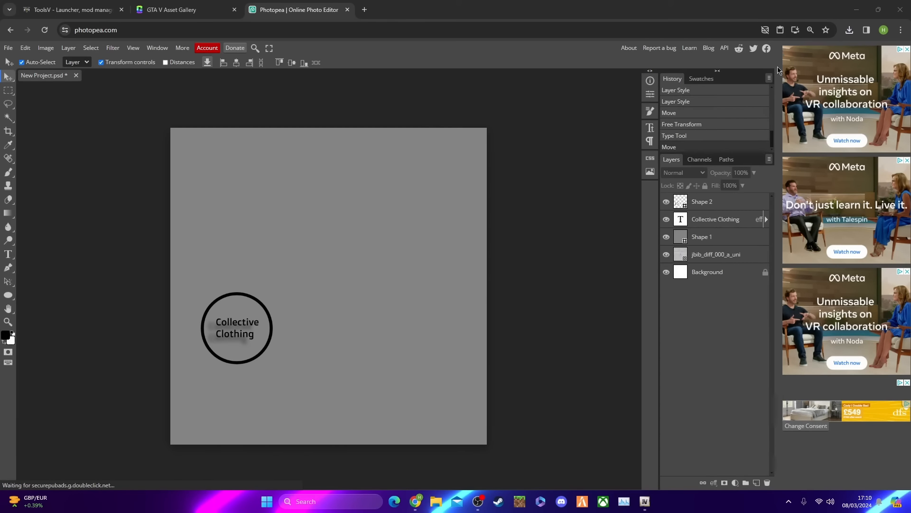
Show the exported YT tutorial.png in its folder from the browser's recent downloads and cut the file
{"action": "left_click", "coordinate": [849, 31]}
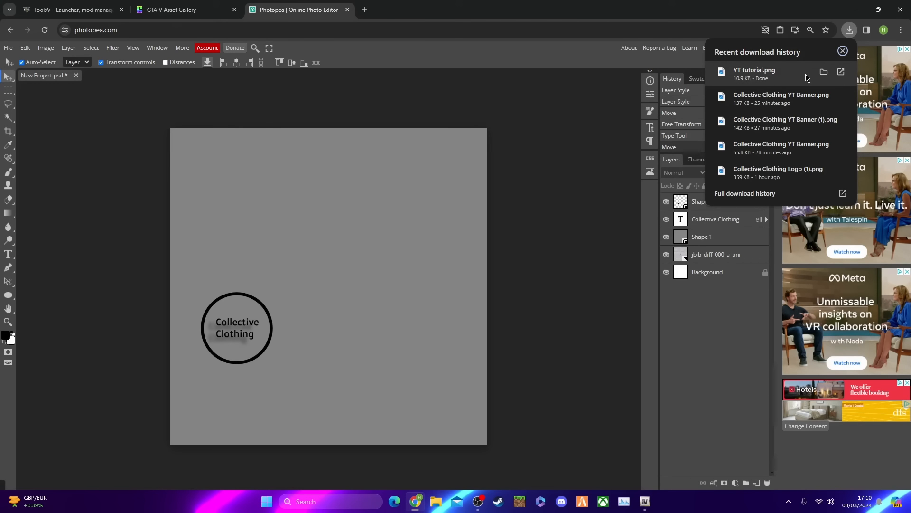
{"action": "left_click", "coordinate": [825, 74]}
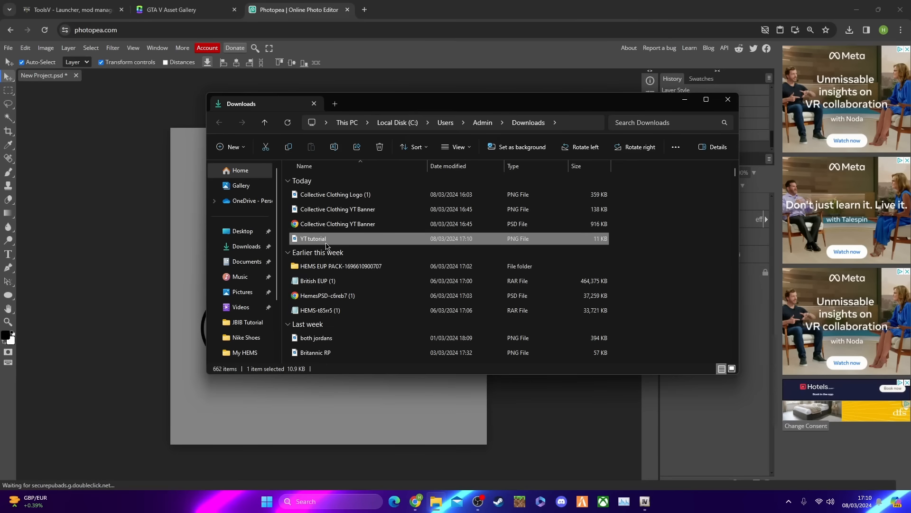
{"action": "right_click", "coordinate": [326, 246]}
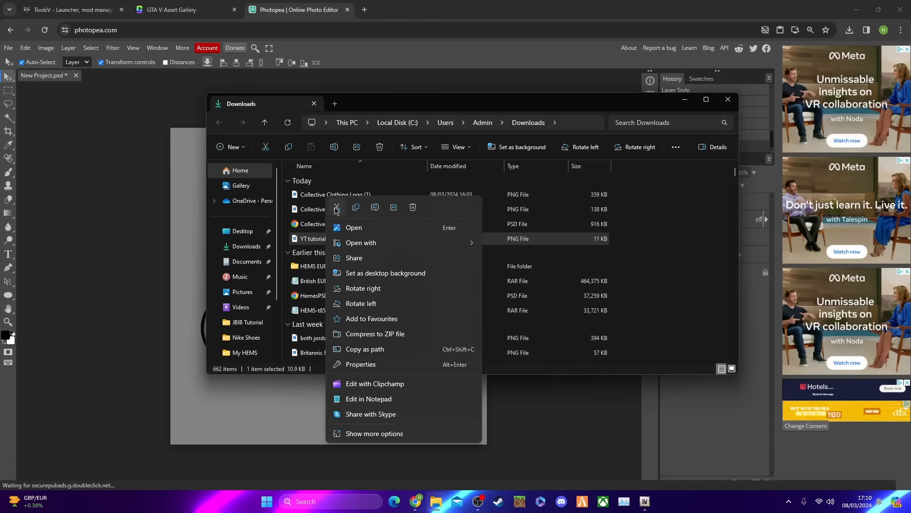
{"action": "left_click", "coordinate": [337, 209]}
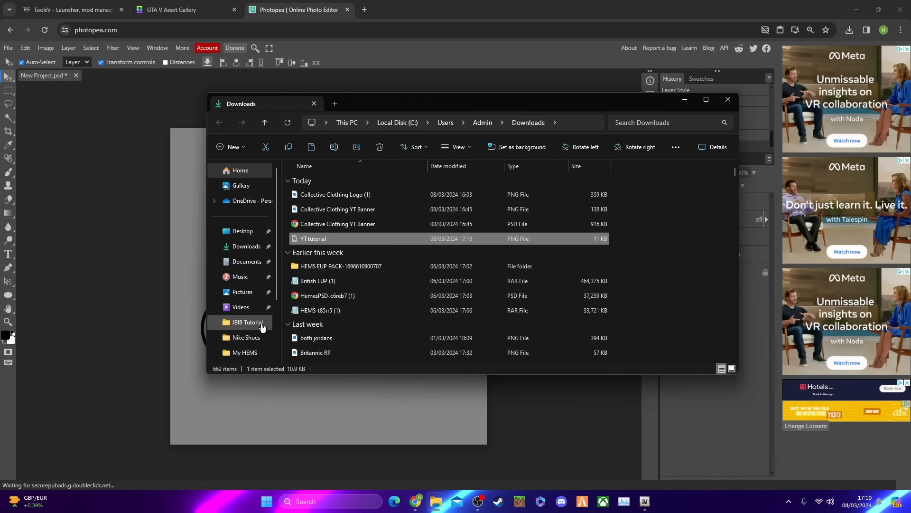
Paste the YT tutorial PNG into the YT Tutorial folder inside Grand Theft Auto V's clothing folder
{"action": "left_click", "coordinate": [245, 321]}
{"action": "left_click", "coordinate": [385, 123]}
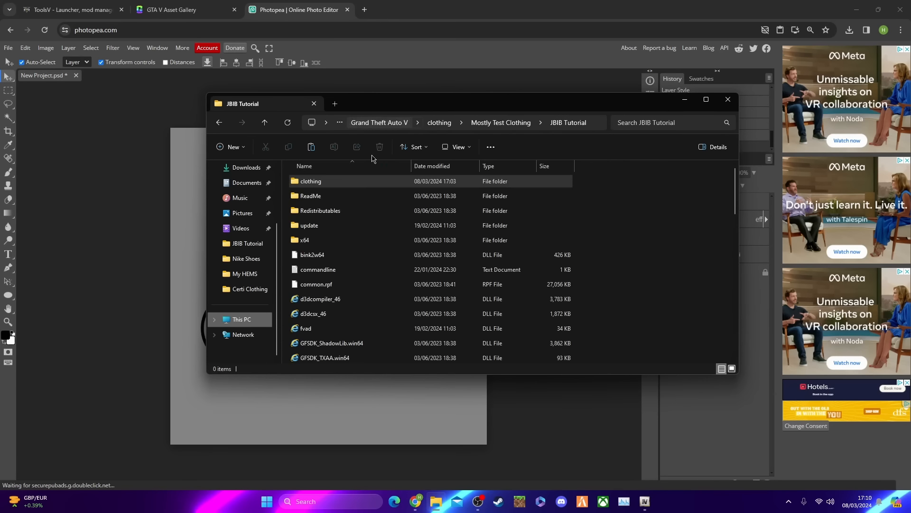
{"action": "double_click", "coordinate": [356, 181]}
{"action": "double_click", "coordinate": [339, 226]}
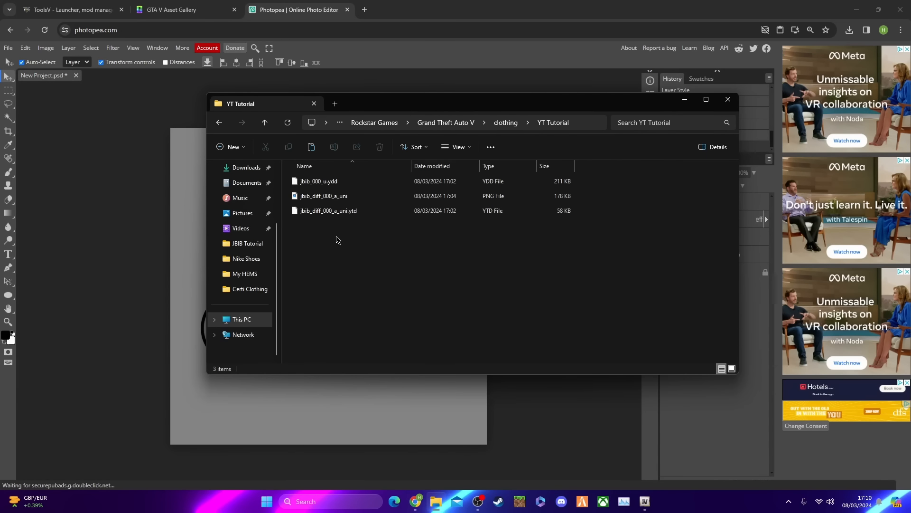
{"action": "left_click", "coordinate": [390, 265]}
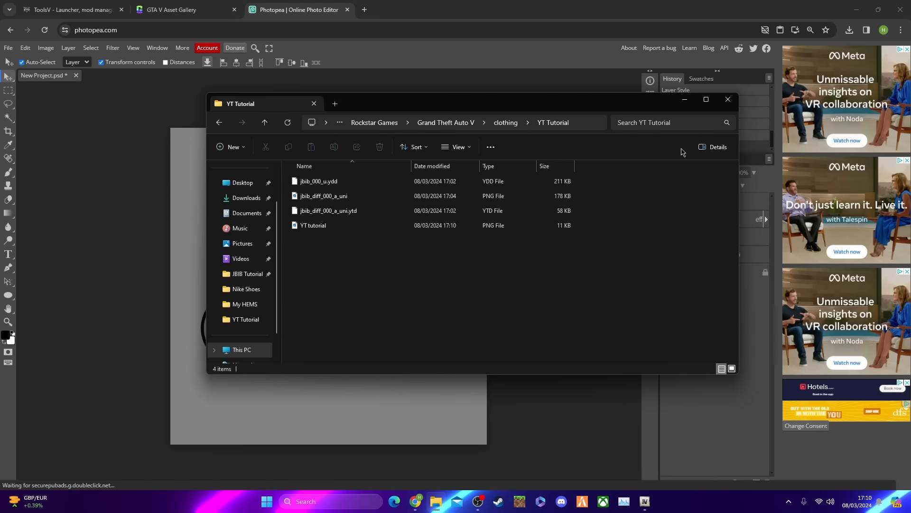
Close the YT Tutorial folder window, minimise the browser, close OpenIV's Search window and switch to the main OpenIV window
{"action": "left_click", "coordinate": [734, 100]}
{"action": "left_click", "coordinate": [856, 10]}
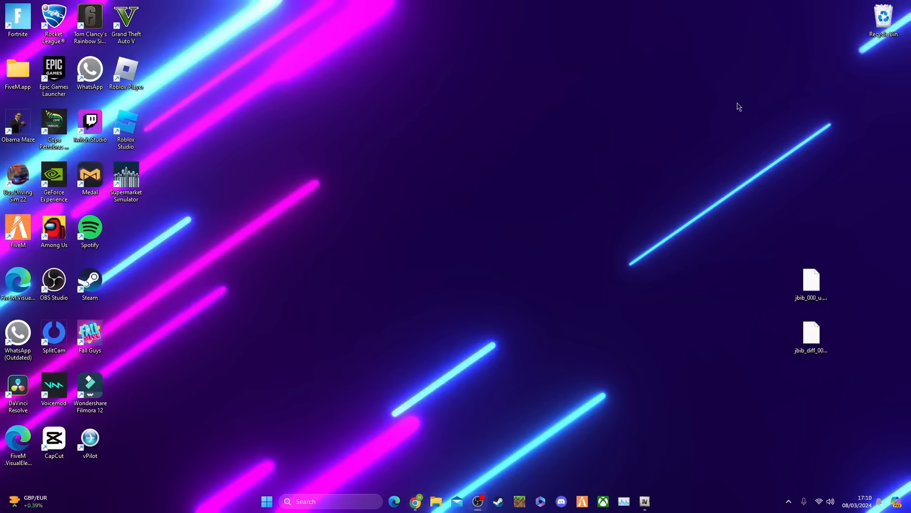
{"action": "mouse_move", "coordinate": [651, 506]}
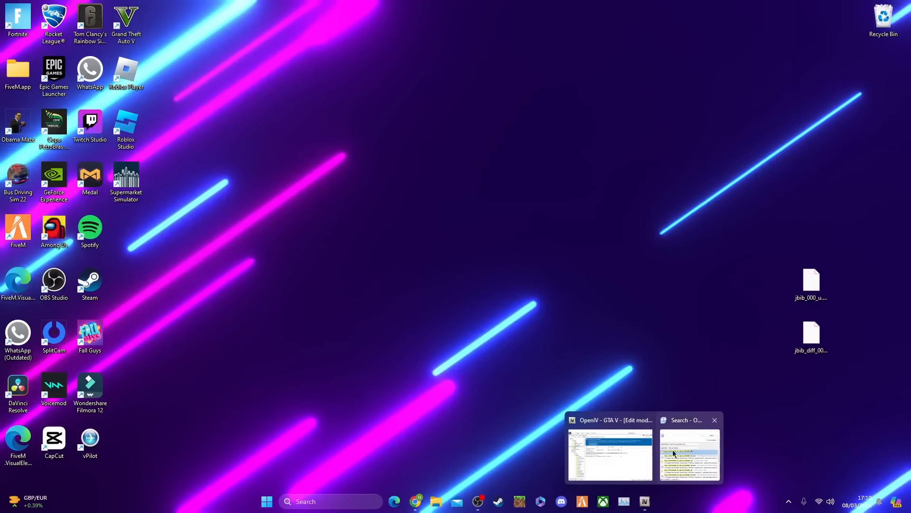
{"action": "left_click", "coordinate": [713, 420]}
{"action": "left_click", "coordinate": [665, 445]}
Preview YT tutorial.png from the clothing project's YT Tutorial folder, and close the preview
{"action": "left_click", "coordinate": [388, 337]}
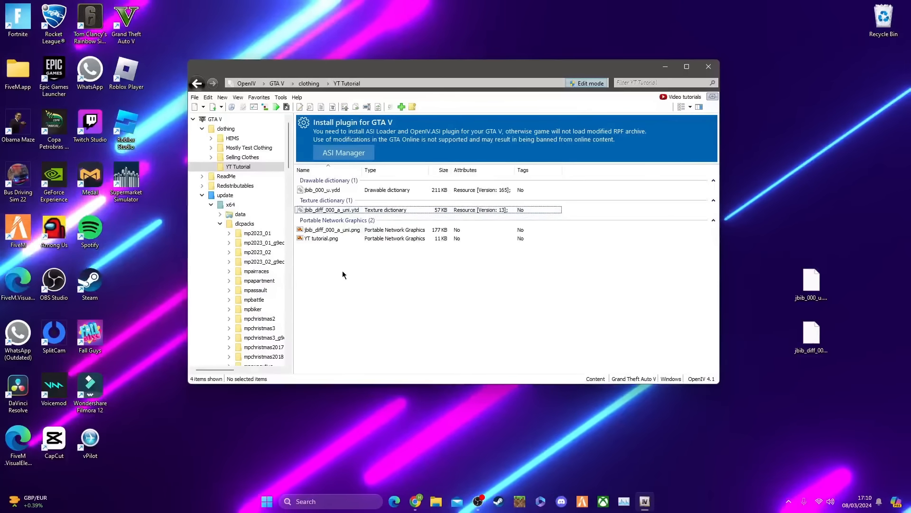
{"action": "double_click", "coordinate": [327, 240]}
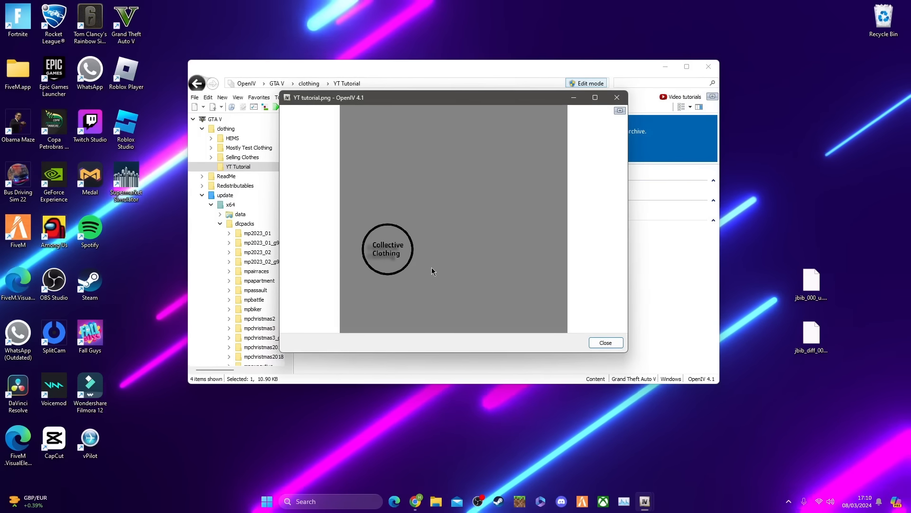
{"action": "left_click", "coordinate": [618, 97]}
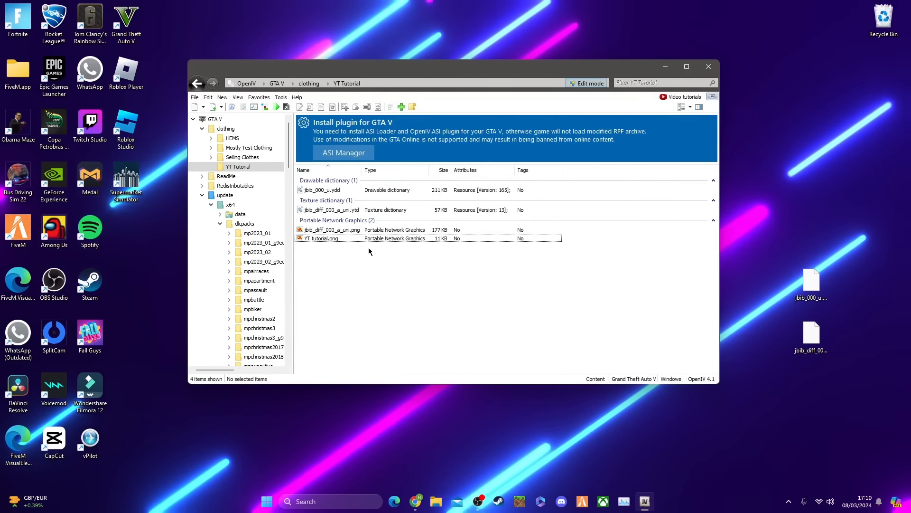
Open the jbib_diff_000_a_uni.ytd texture dictionary in the texture editor and bring the editor to the front
{"action": "left_click", "coordinate": [346, 209]}
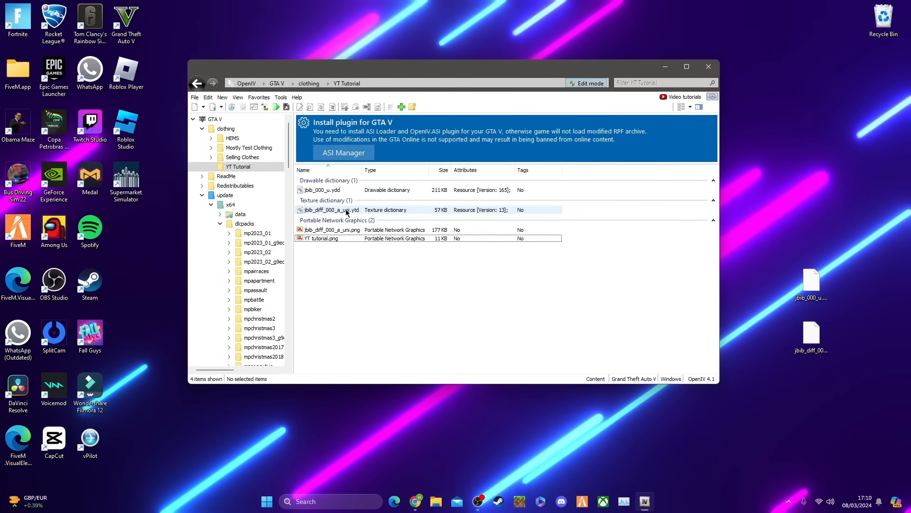
{"action": "double_click", "coordinate": [345, 210]}
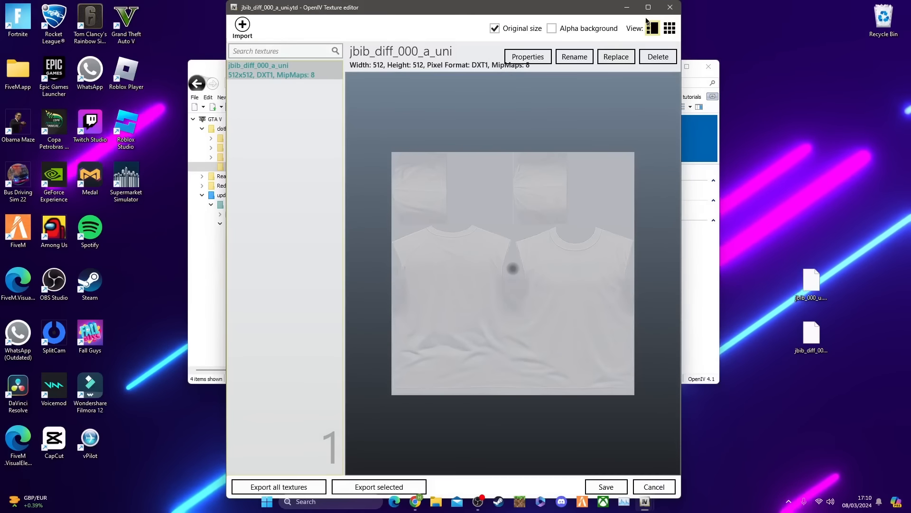
{"action": "left_click", "coordinate": [649, 7]}
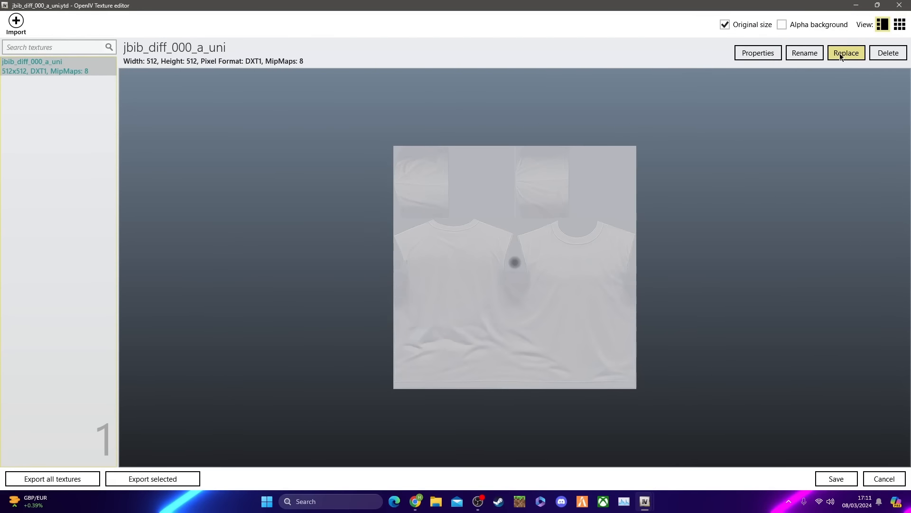
{"action": "left_click", "coordinate": [877, 7]}
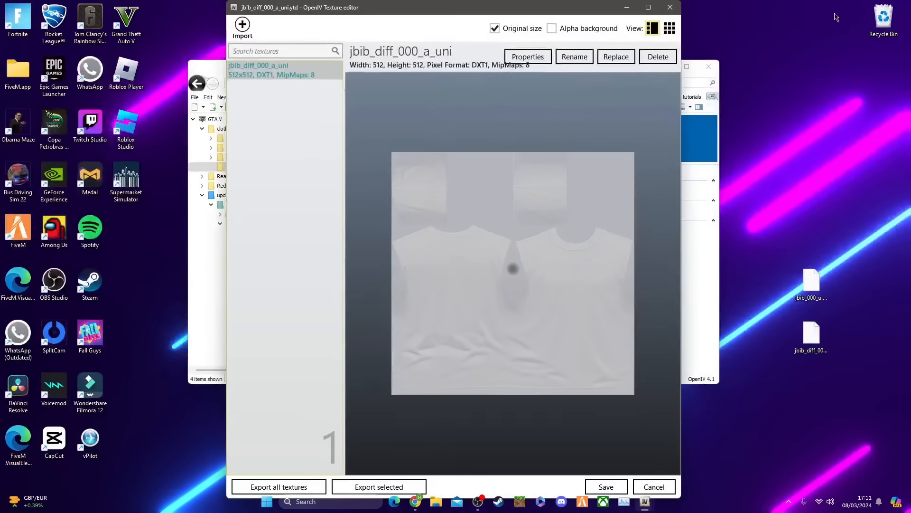
{"action": "left_click", "coordinate": [669, 6]}
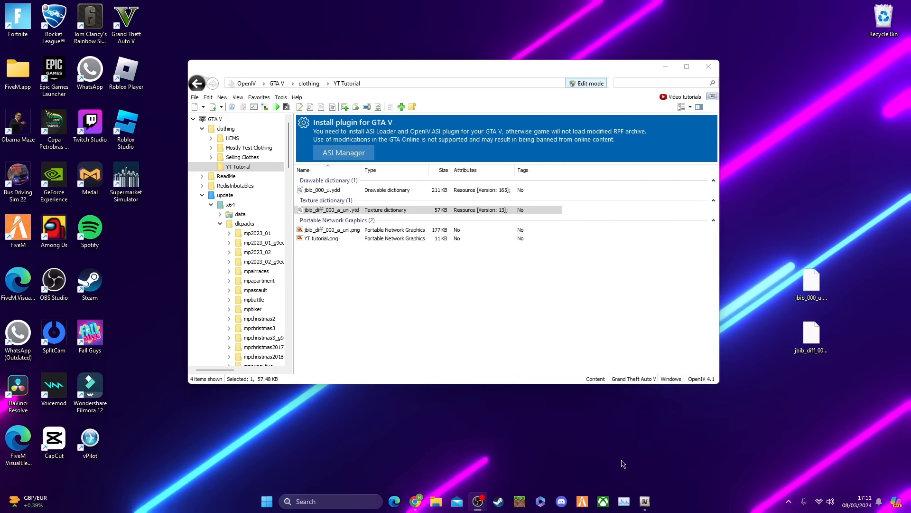
{"action": "mouse_move", "coordinate": [644, 502]}
{"action": "left_click", "coordinate": [660, 442]}
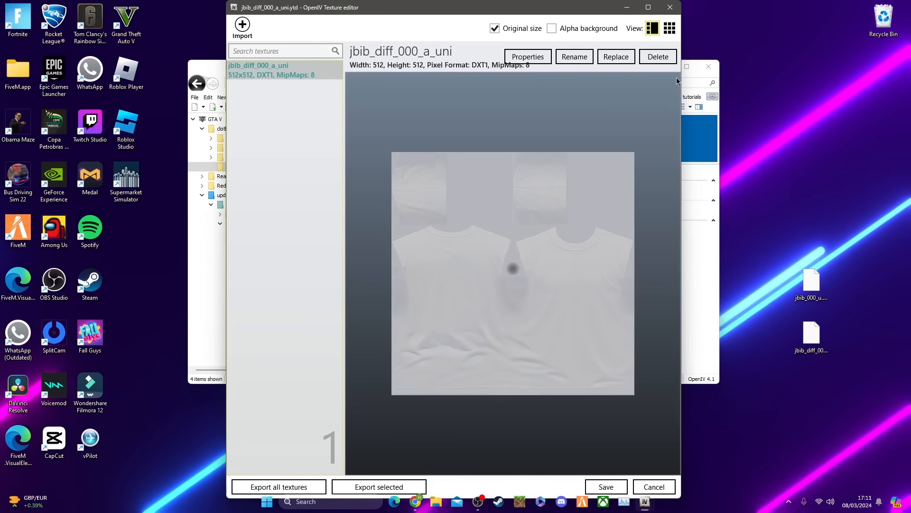
Replace the jbib_diff_000_a_uni texture with the YT tutorial PNG and save the texture dictionary
{"action": "left_click", "coordinate": [612, 56]}
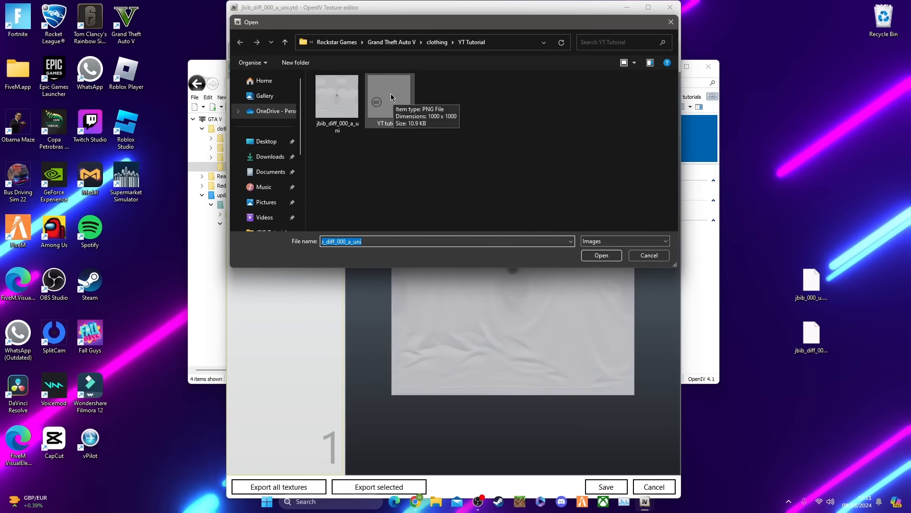
{"action": "double_click", "coordinate": [392, 108]}
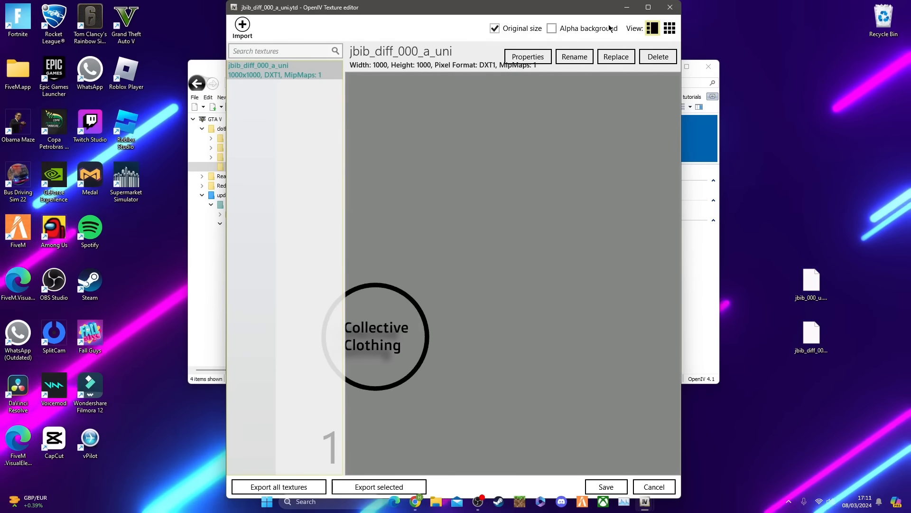
{"action": "key", "text": "super+Up"}
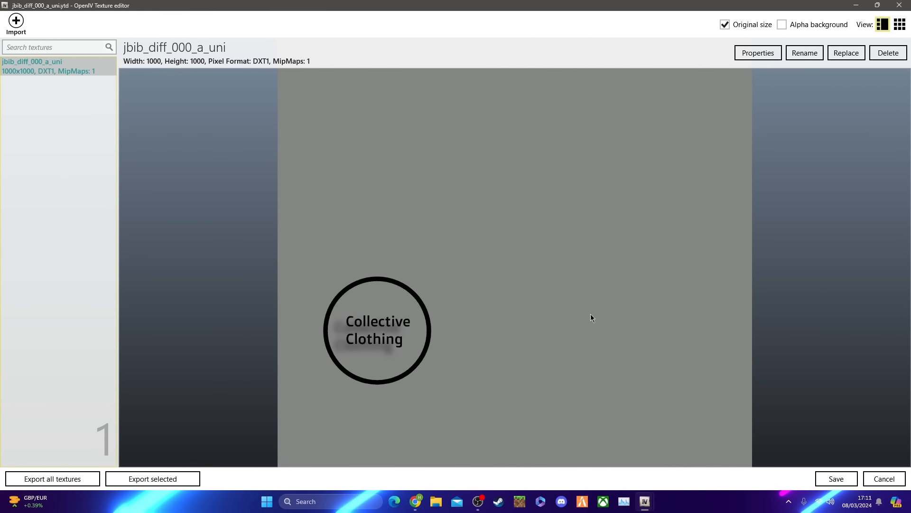
{"action": "left_click", "coordinate": [836, 478]}
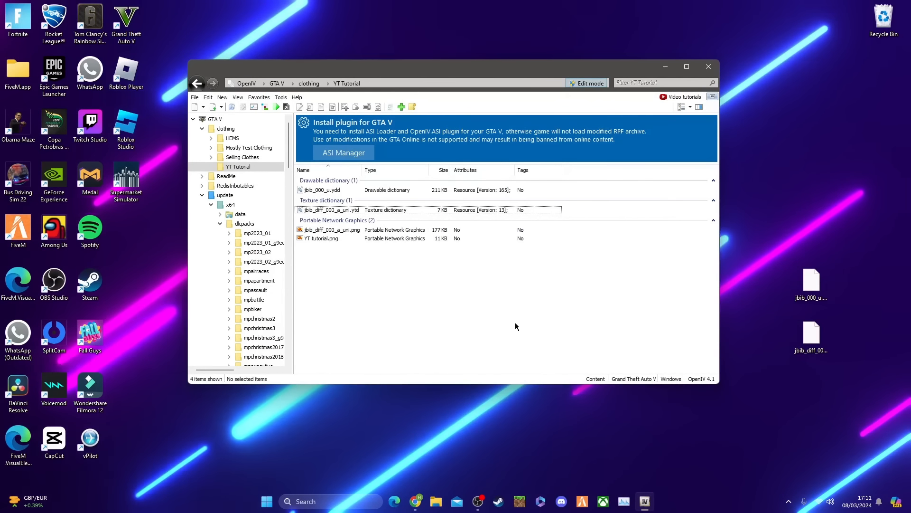
Open the jbib_000_u.ydd model in a maximised viewer and inspect the Collective Clothing design on the T-shirt's back
{"action": "double_click", "coordinate": [351, 190]}
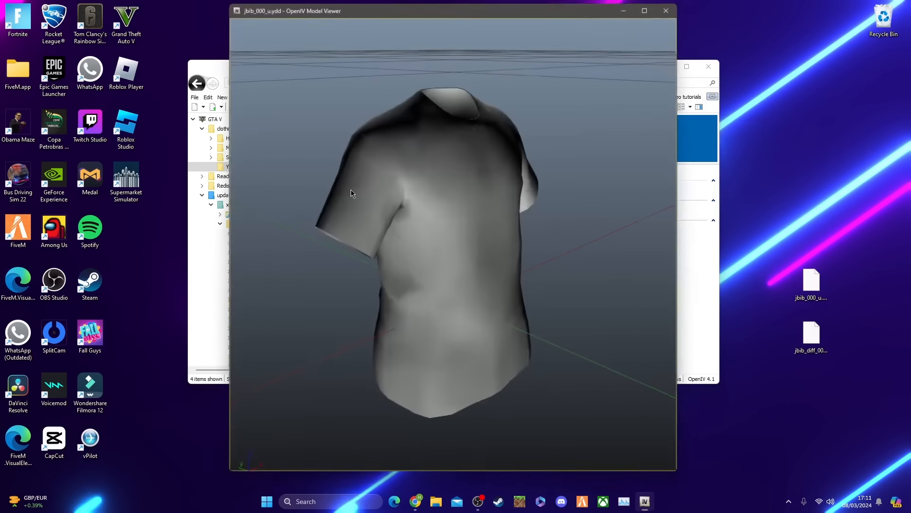
{"action": "left_click_drag", "start_coordinate": [467, 222], "coordinate": [619, 252]}
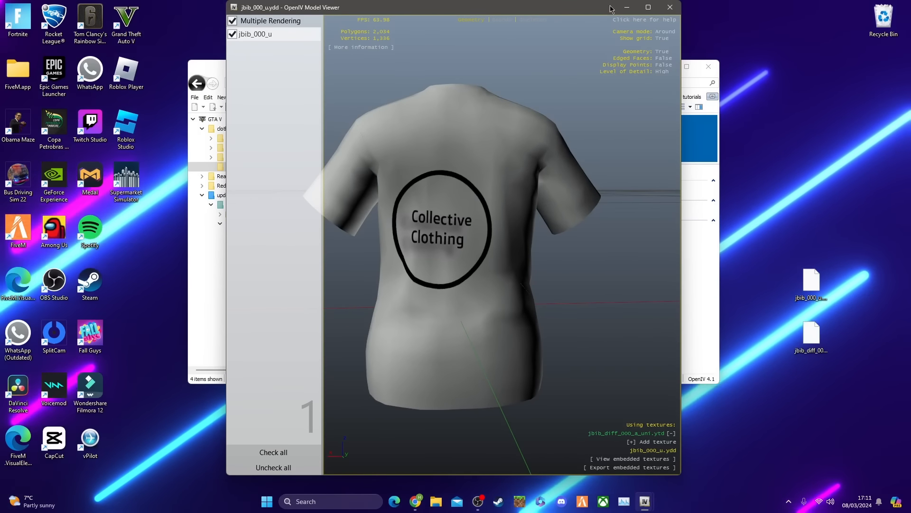
{"action": "left_click", "coordinate": [648, 8]}
{"action": "left_click_drag", "start_coordinate": [435, 233], "coordinate": [413, 250]}
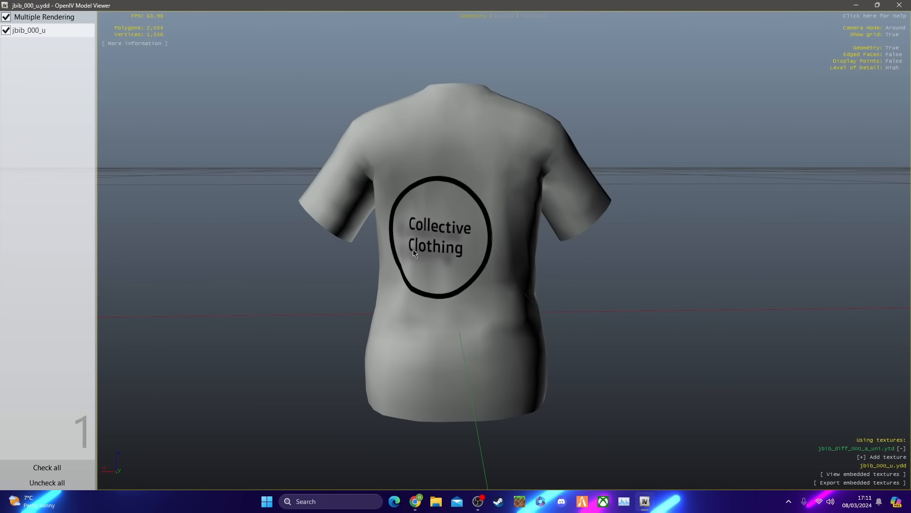